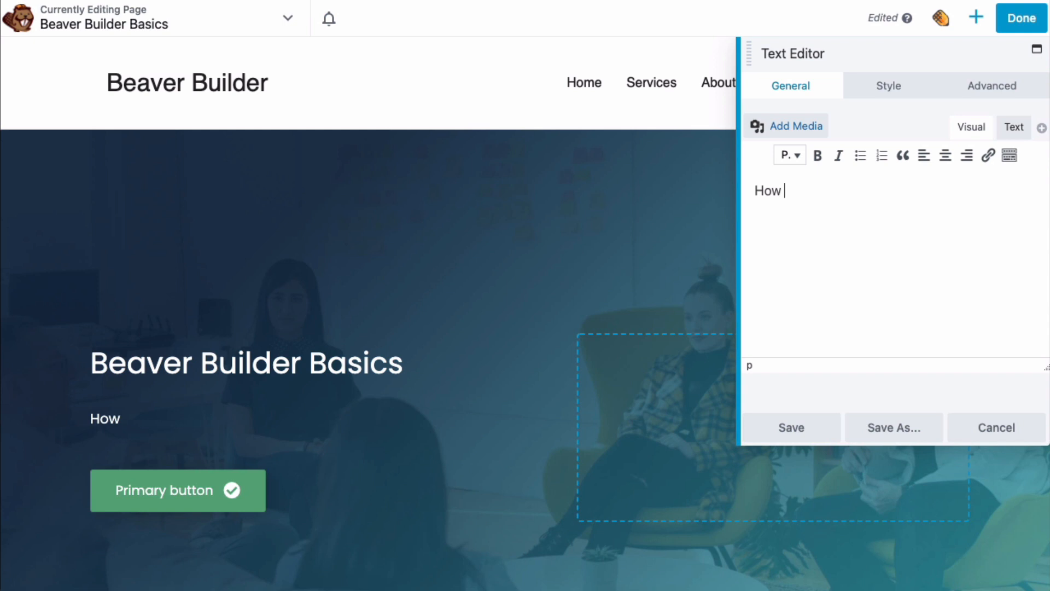
# Step: Complete the text below the heading so it reads "How to get started using Beaver Builder today!"
pyautogui.write('using Beaver B')
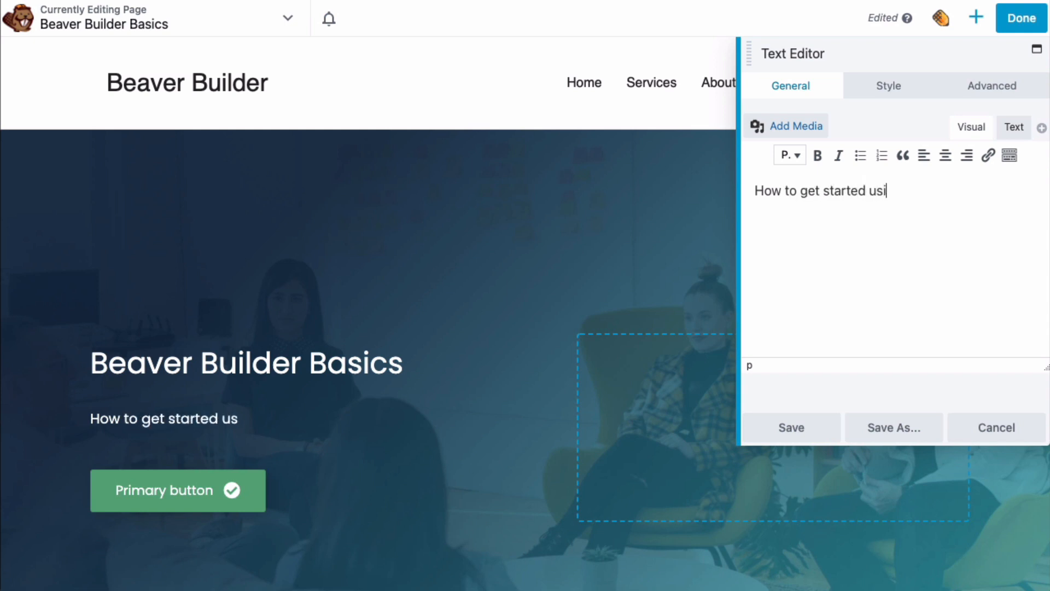
pyautogui.write('uilder toda')
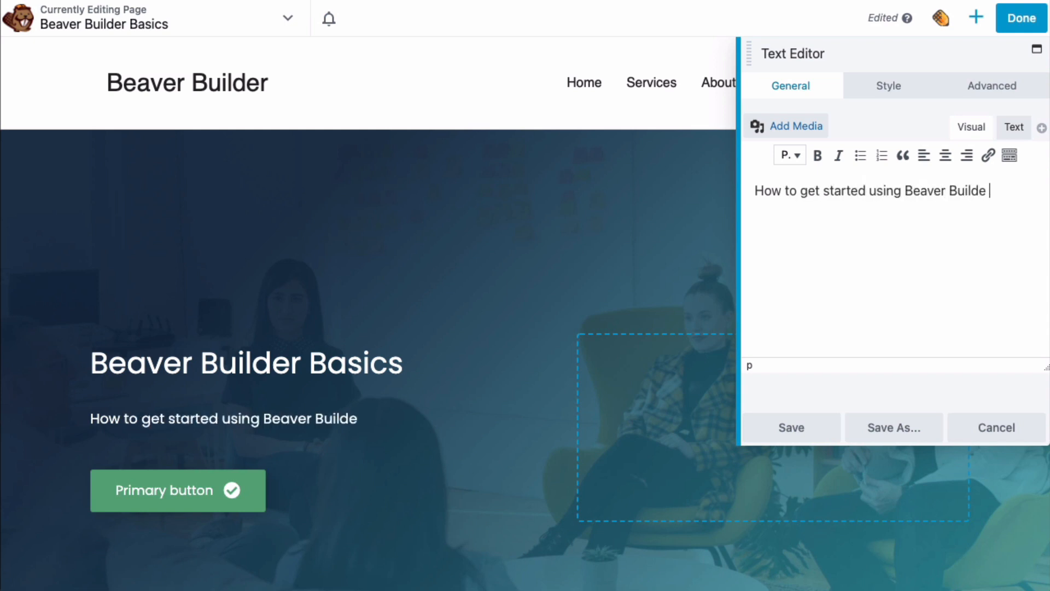
pyautogui.write('y!')
# Step: Change the label of the green button below the text to "Sign Me Up"
pyautogui.click(164, 490)
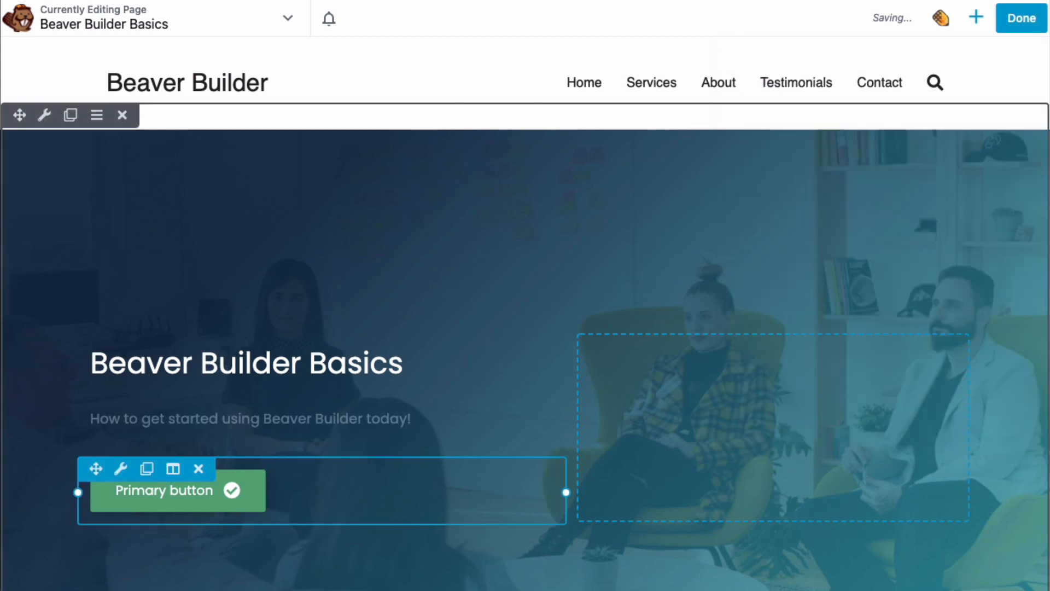
pyautogui.tripleClick(809, 151)
pyautogui.press('BackSpace')
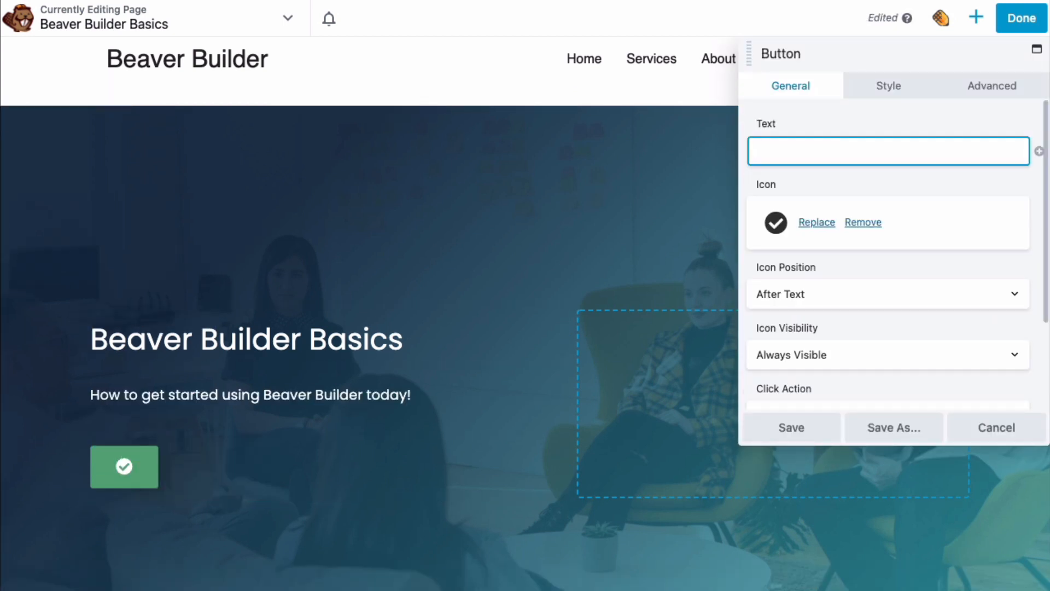
pyautogui.write('Sign Me Up')
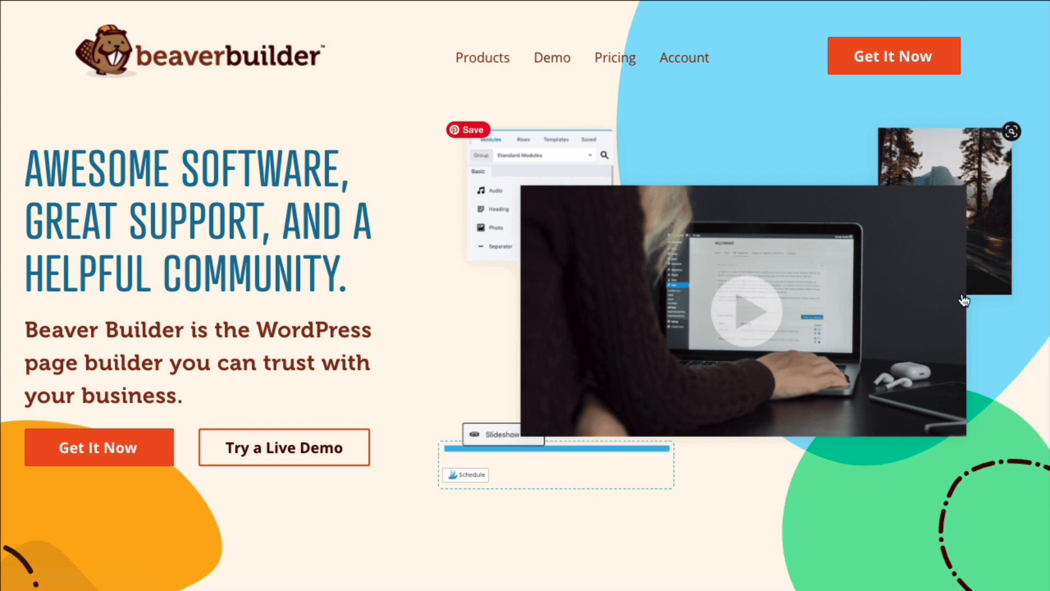
# Step: Go to the account login on the Beaver Builder website and select the license key under My Downloads
pyautogui.moveTo(689, 64)
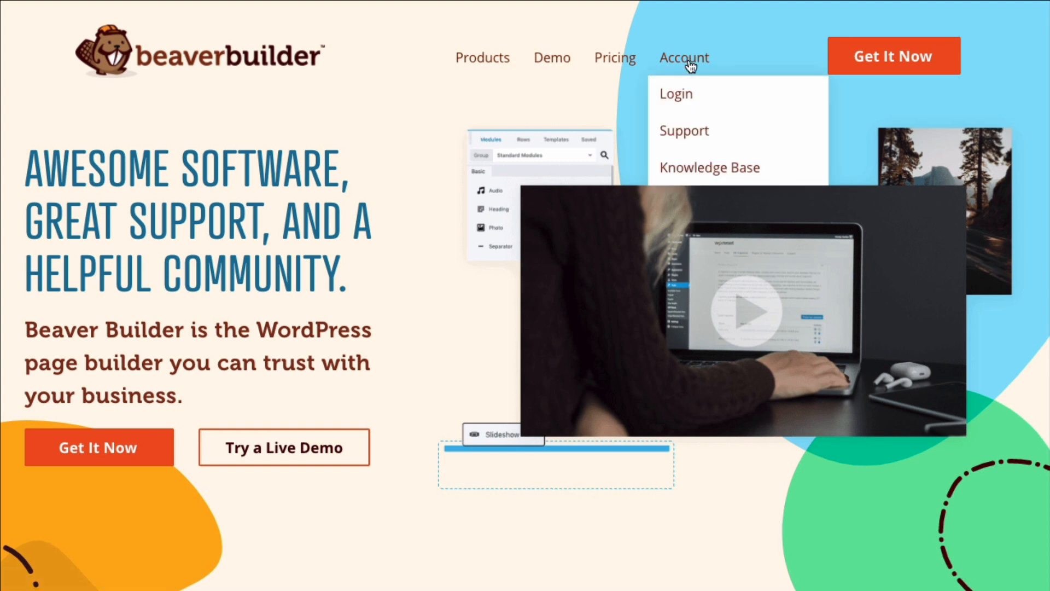
pyautogui.click(679, 94)
pyautogui.scroll(-3, 525, 295)
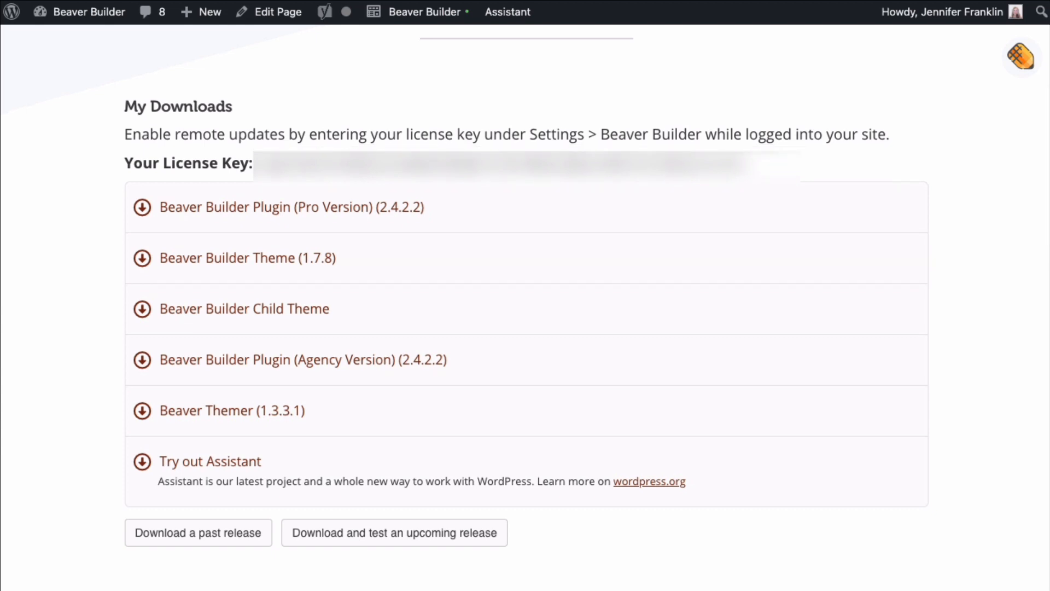
pyautogui.moveTo(257, 163); pyautogui.dragTo(748, 164)
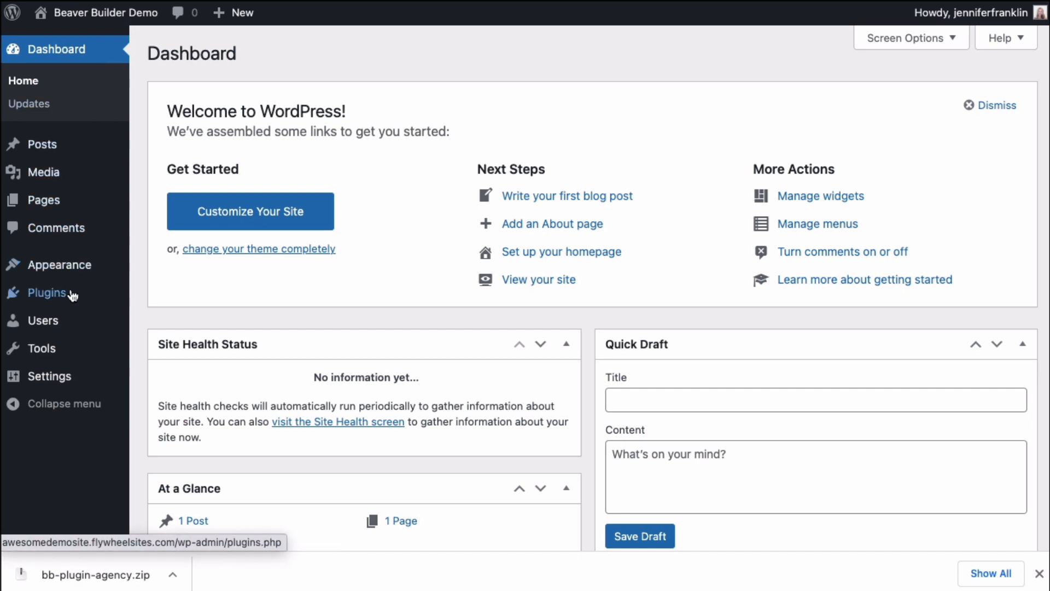
# Step: Upload bb-plugin-agency.zip as a new plugin on the WordPress site and install it
pyautogui.moveTo(72, 296)
pyautogui.click(172, 319)
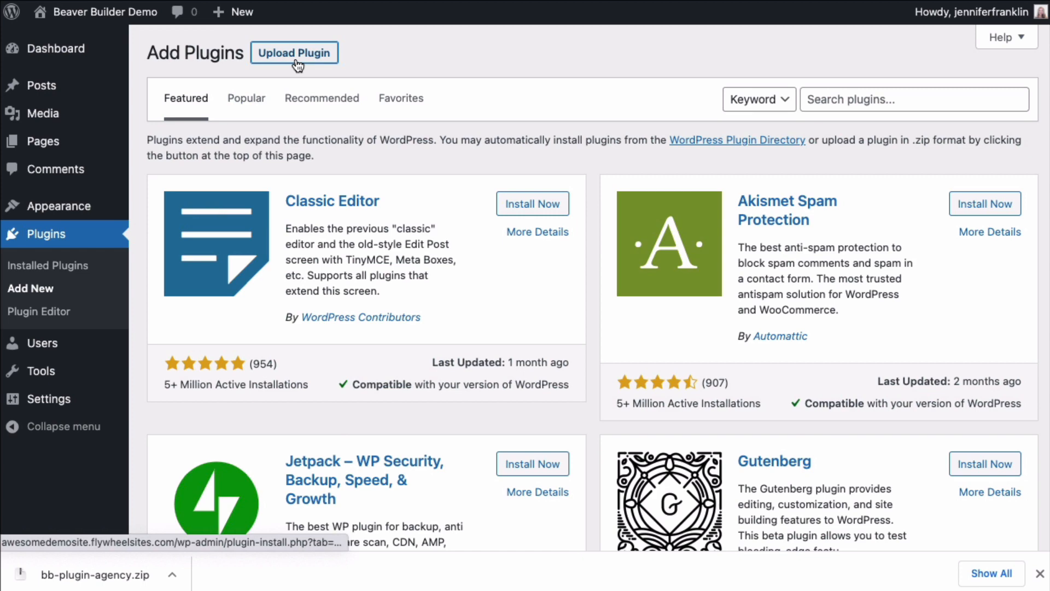
pyautogui.click(297, 63)
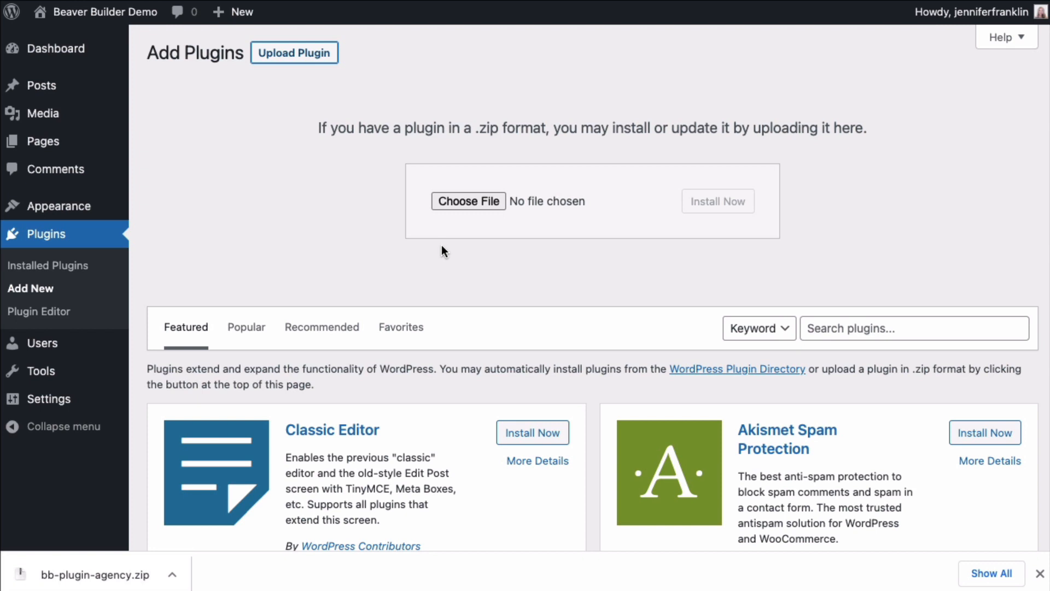
pyautogui.moveTo(60, 569); pyautogui.dragTo(474, 205)
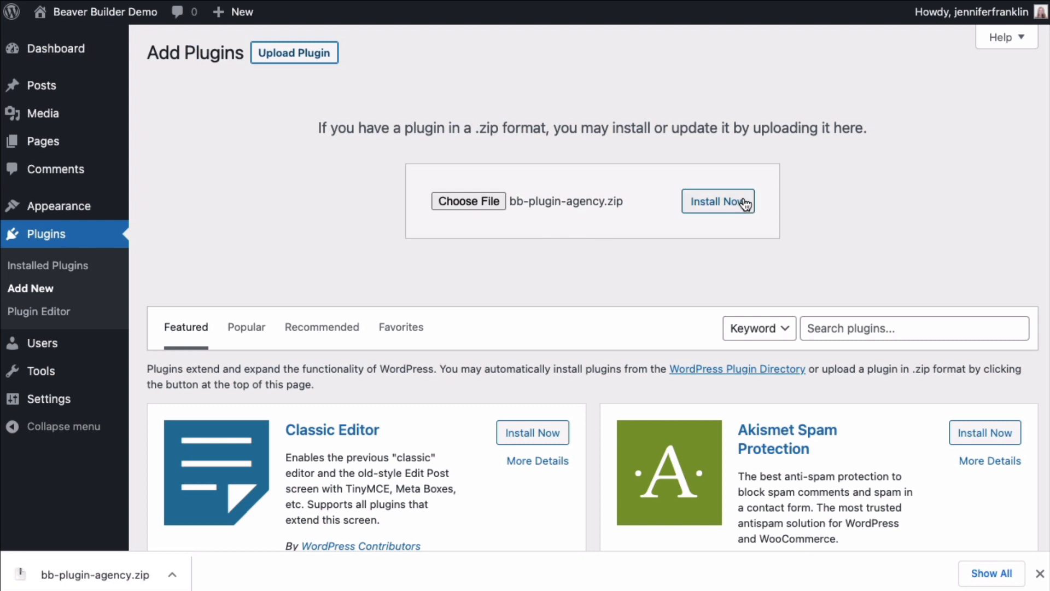
pyautogui.click(718, 206)
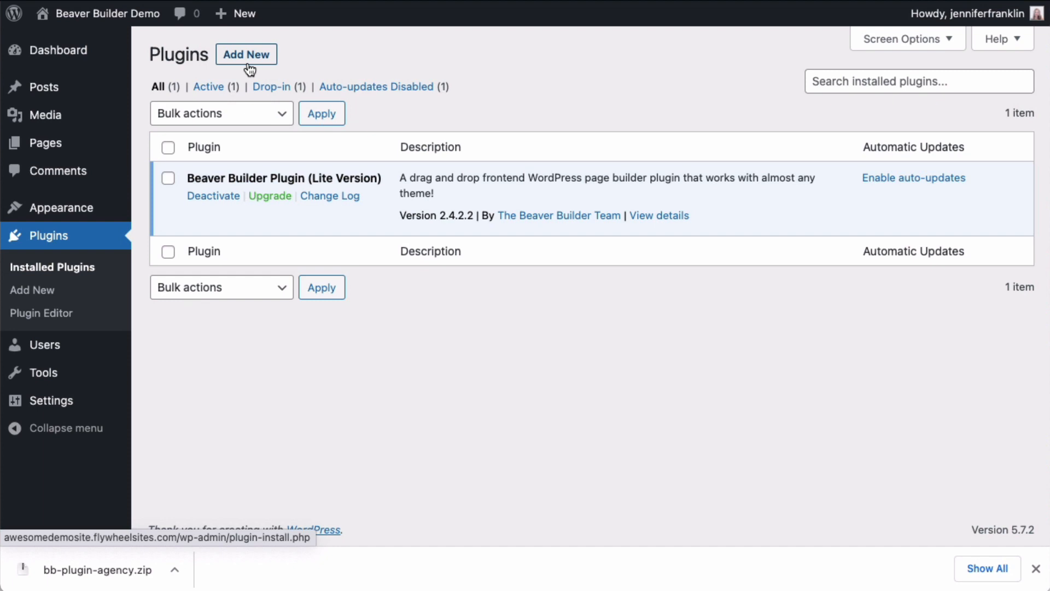
# Step: Install and activate the Agency version from bb-plugin-agency.zip, and delete the Lite version of the plugin
pyautogui.click(247, 60)
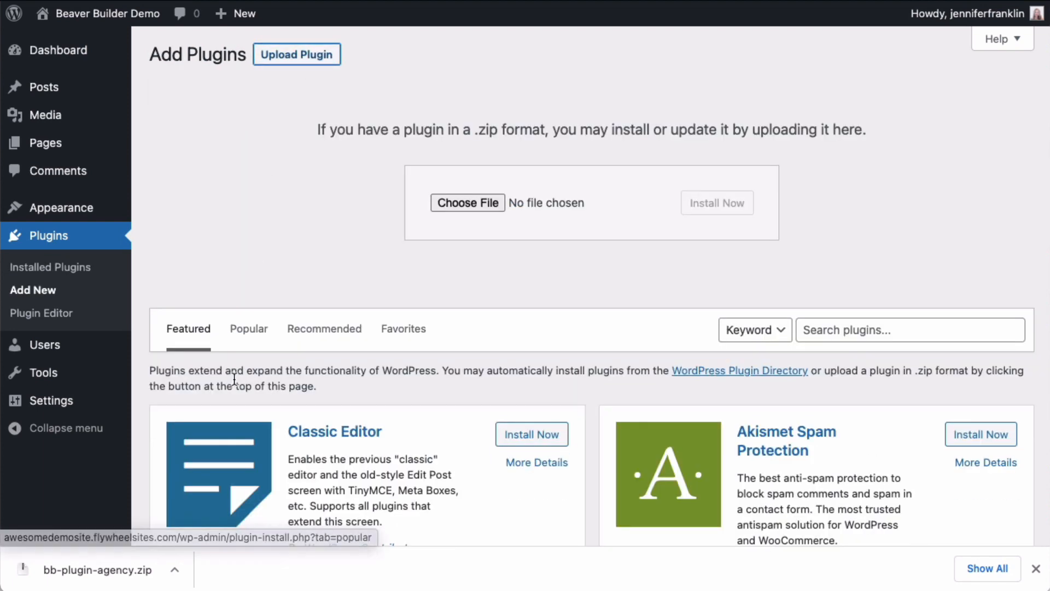
pyautogui.moveTo(96, 569); pyautogui.dragTo(466, 204)
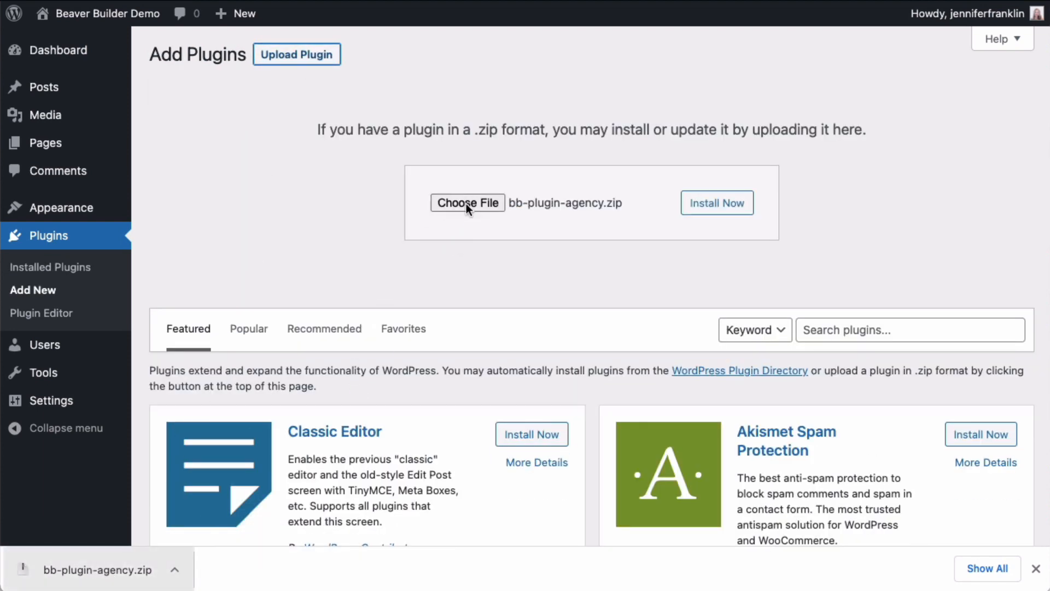
pyautogui.click(726, 211)
pyautogui.click(203, 184)
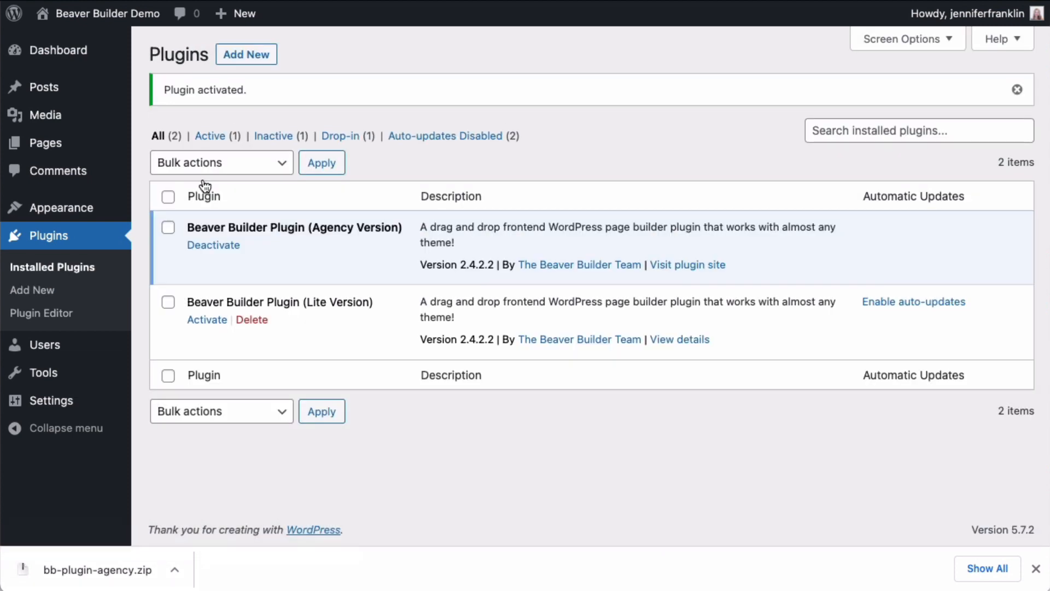
pyautogui.click(252, 321)
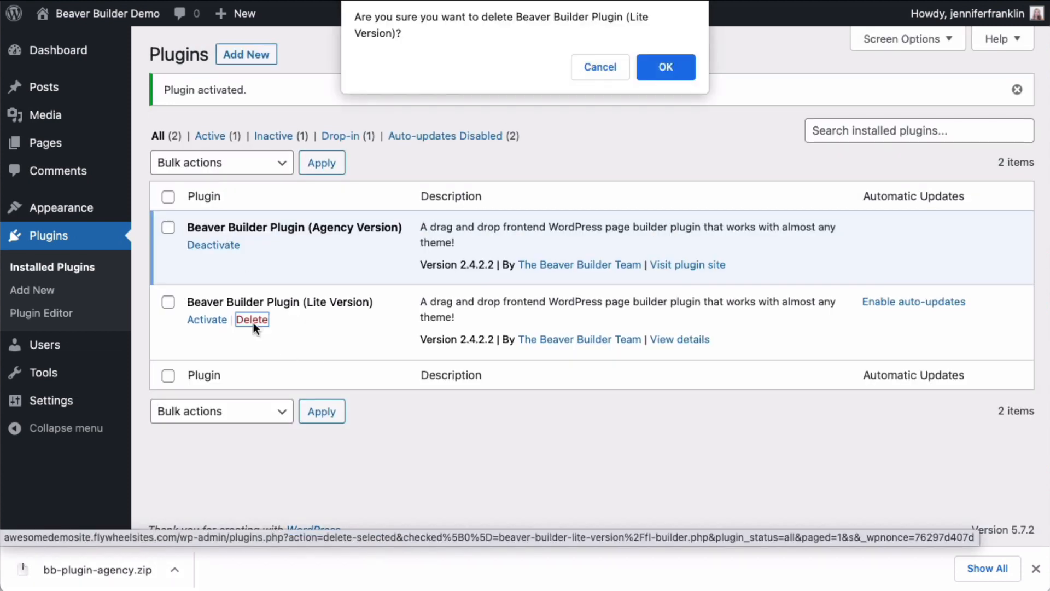
pyautogui.click(662, 75)
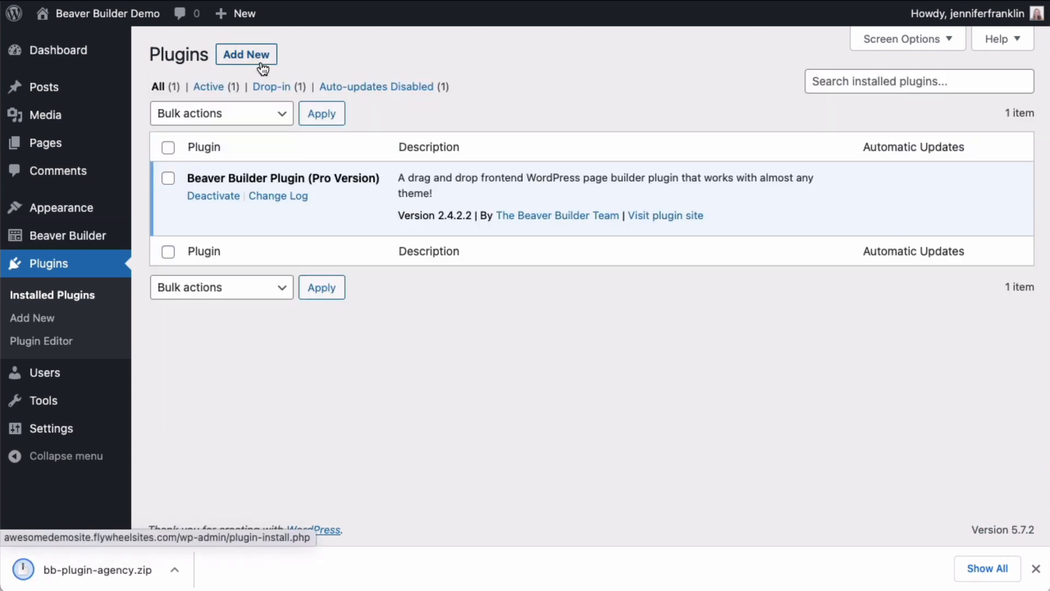
# Step: Upload bb-plugin-agency.zip and replace the installed Pro version of the plugin with it
pyautogui.click(261, 63)
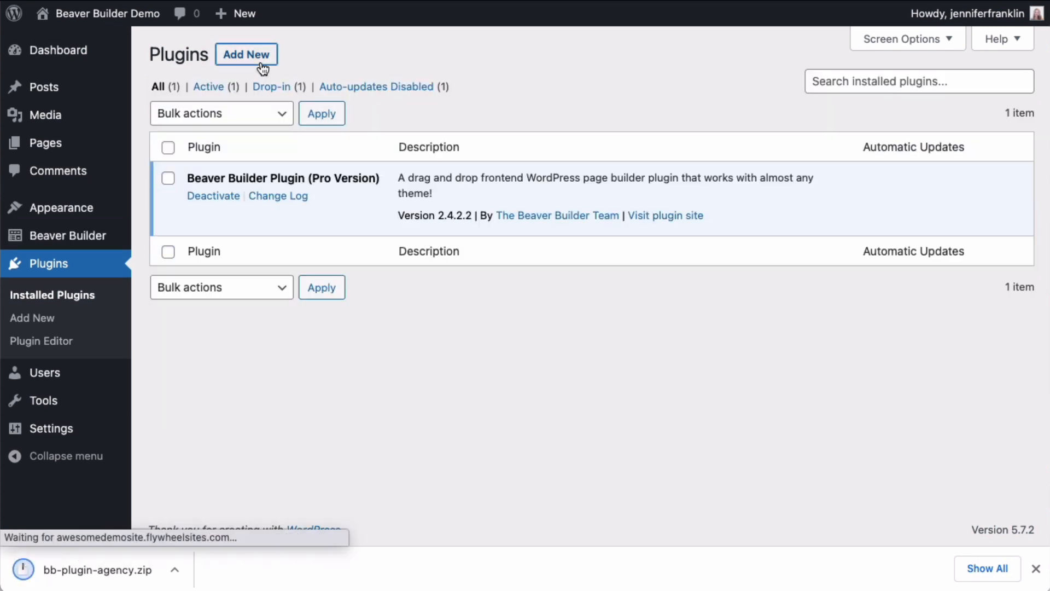
pyautogui.click(263, 67)
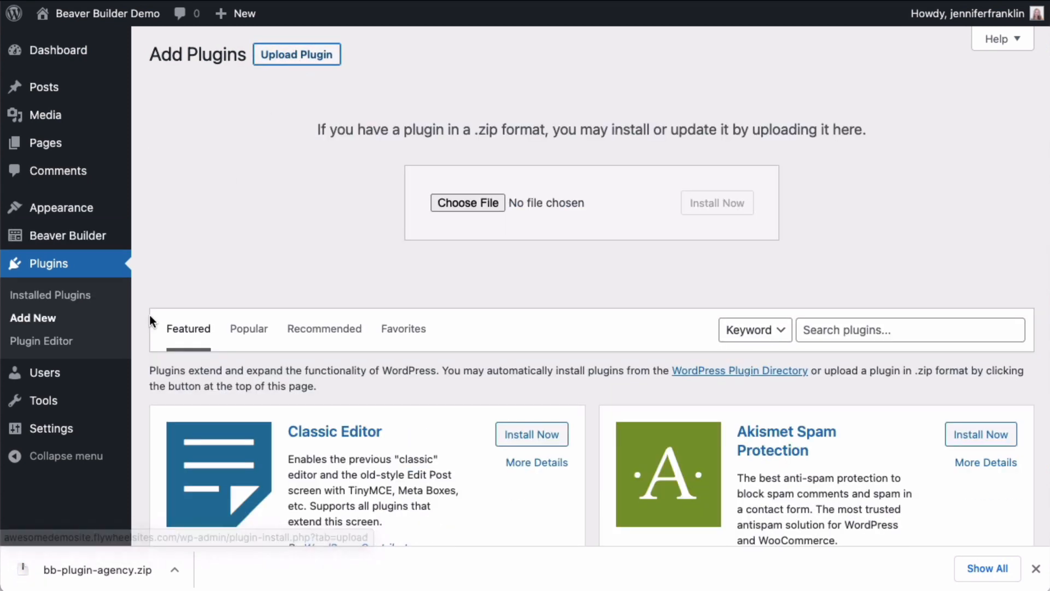
pyautogui.moveTo(478, 203); pyautogui.dragTo(477, 203)
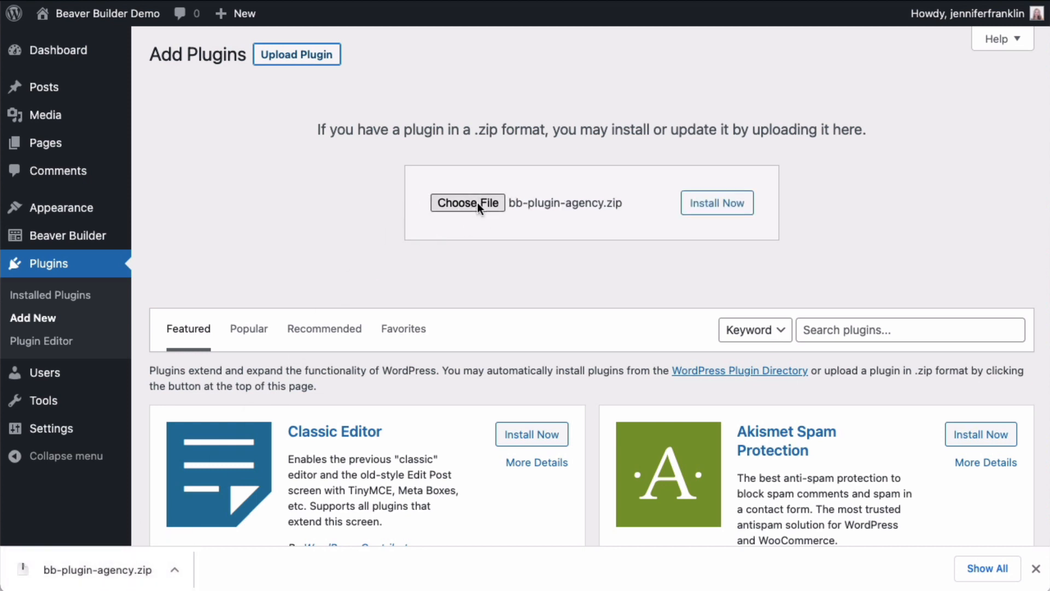
pyautogui.click(705, 218)
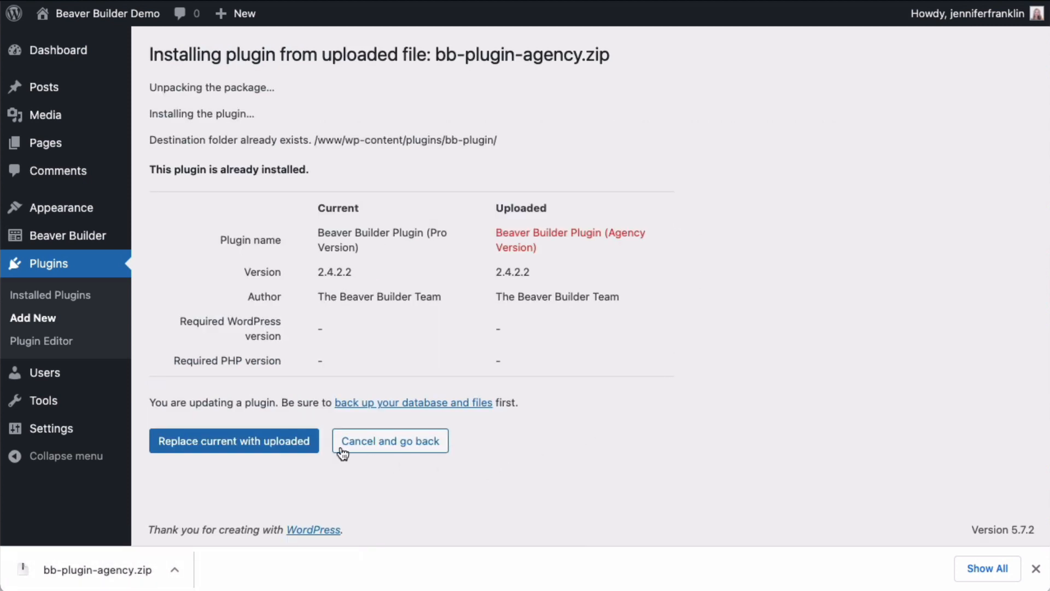
pyautogui.click(243, 456)
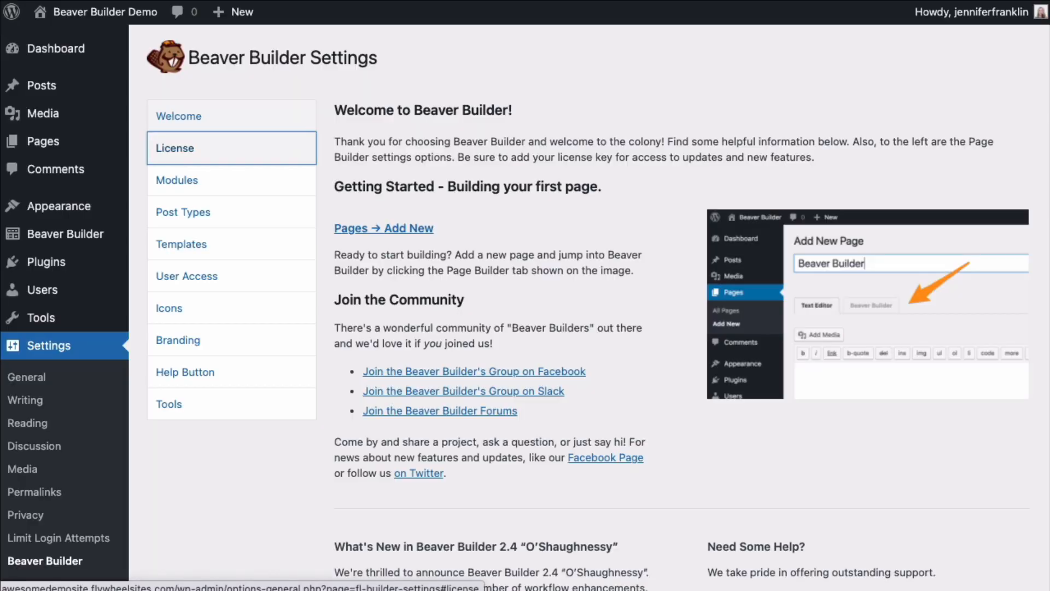
# Step: Paste the license key into the License section of the Beaver Builder settings and save it
pyautogui.click(175, 148)
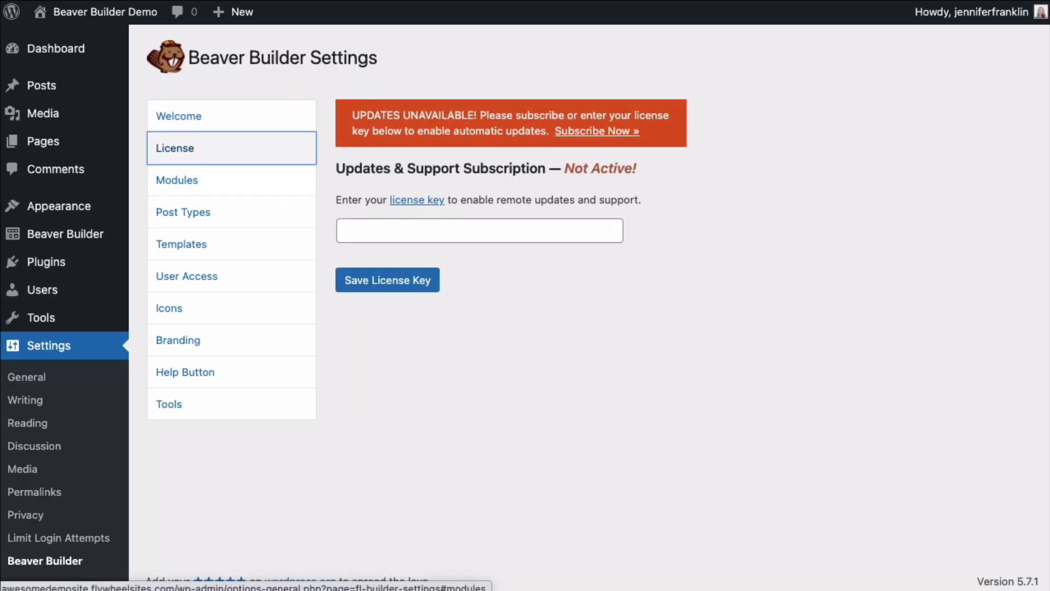
pyautogui.click(479, 231)
pyautogui.press('super+v')
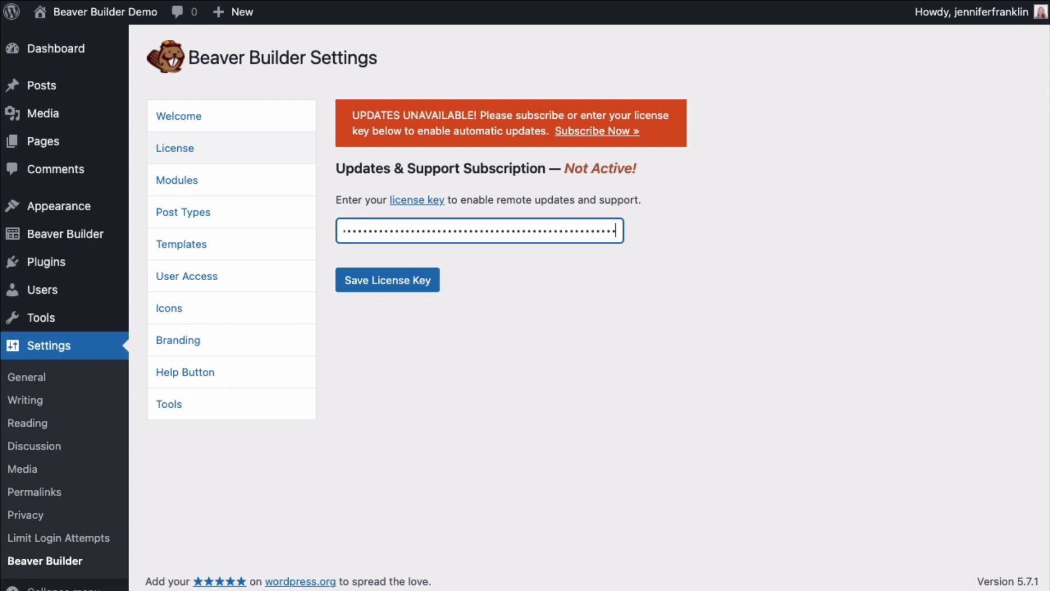
pyautogui.press('Return')
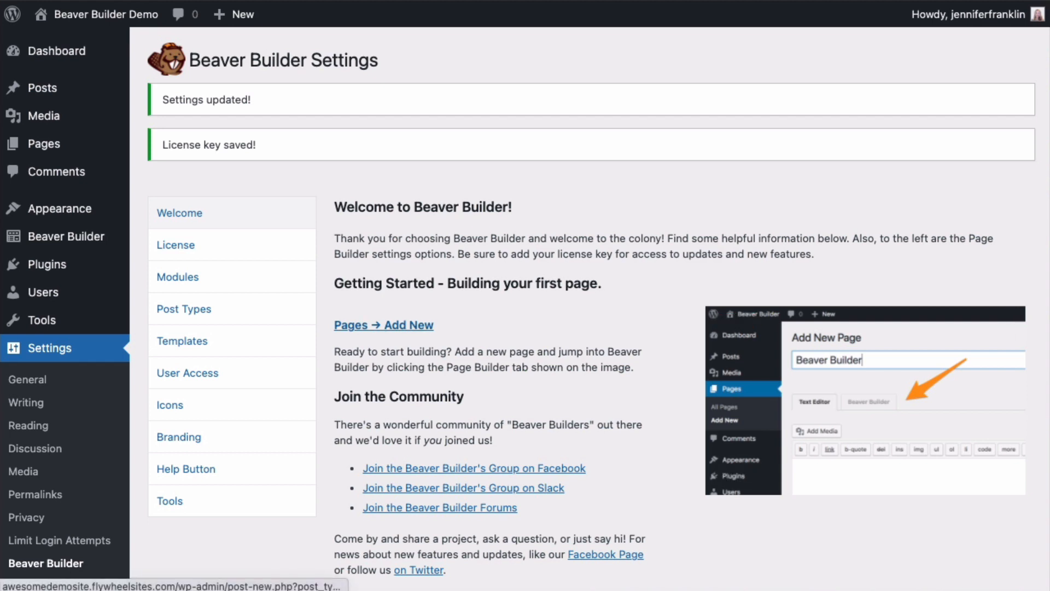
# Step: Review the Beaver Builder welcome information and the license's subscription status and available downloads
pyautogui.scroll(-3, 525, 306)
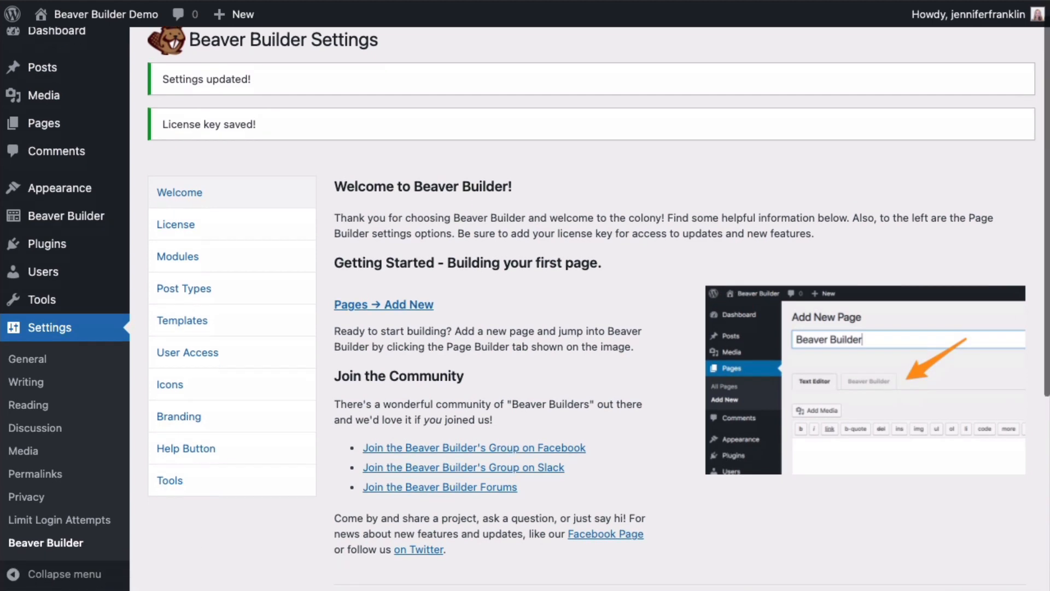
pyautogui.scroll(-5, 598, 311)
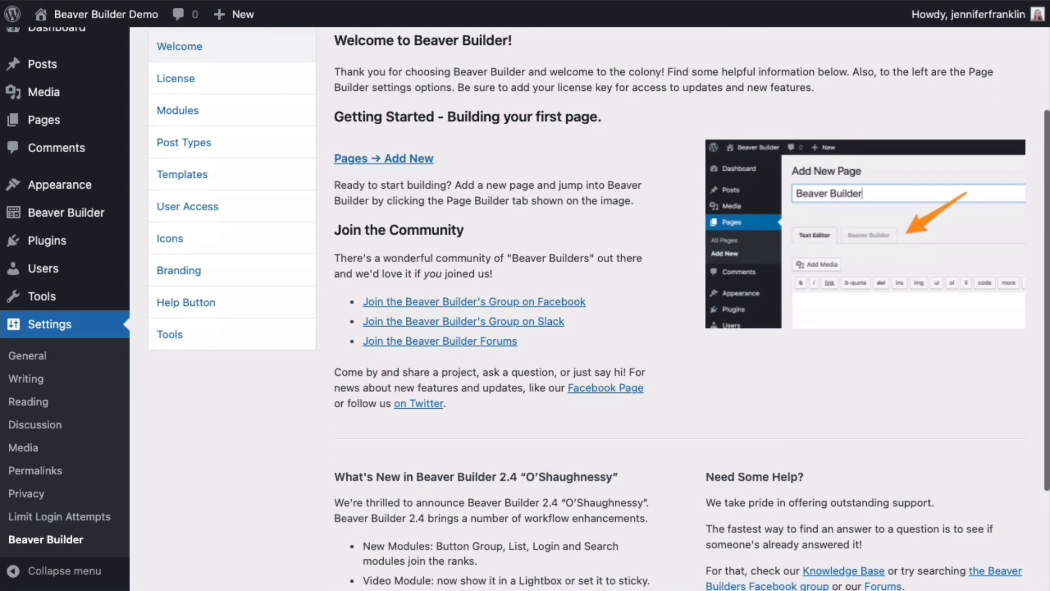
pyautogui.scroll(-4, 598, 312)
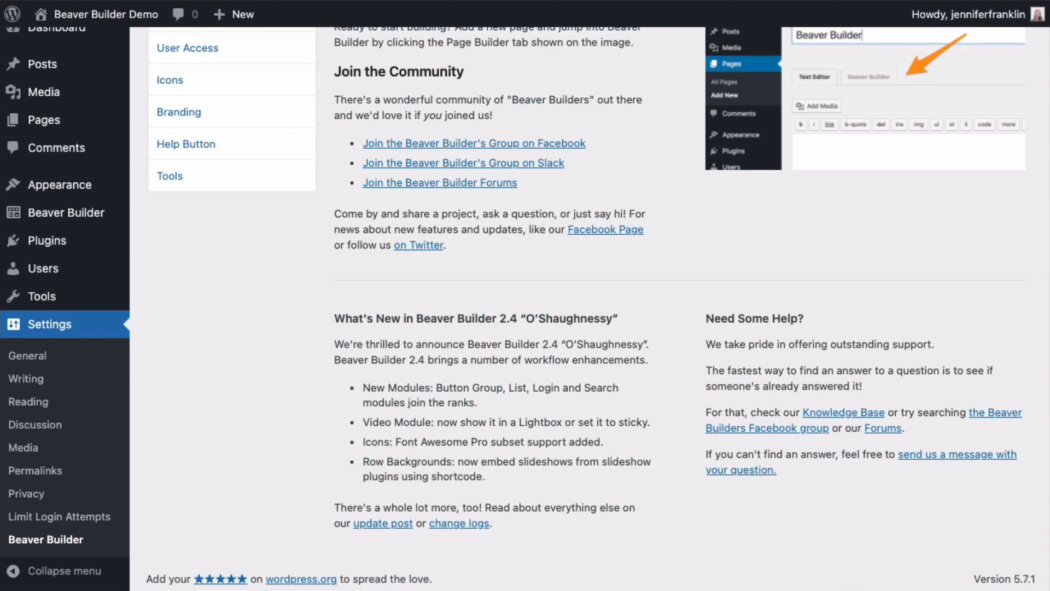
pyautogui.click(232, 244)
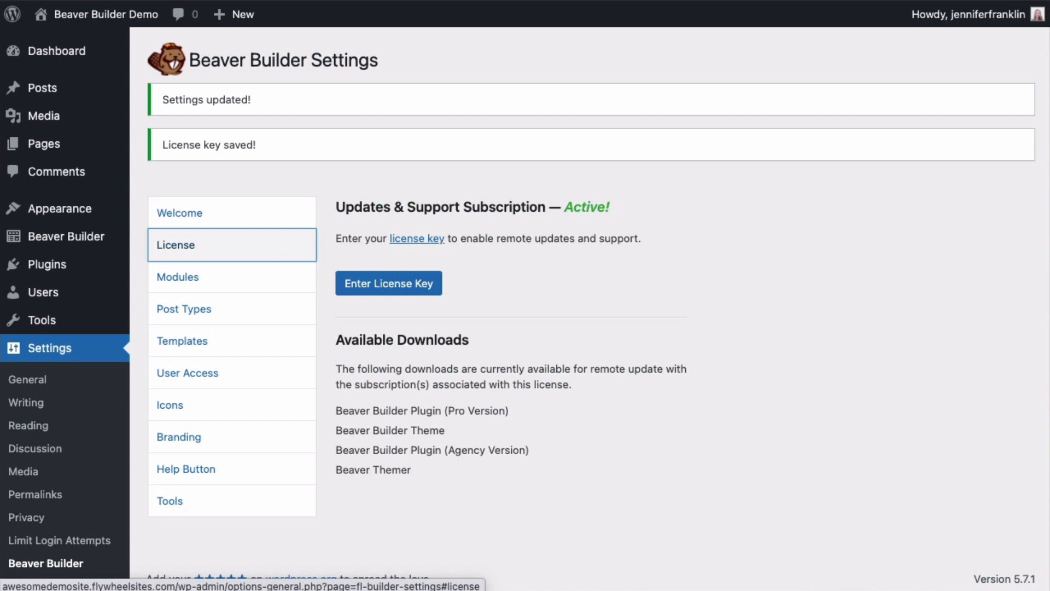
# Step: Disable all modules in the Enabled Modules settings, including Posts and Posts Carousel
pyautogui.click(178, 276)
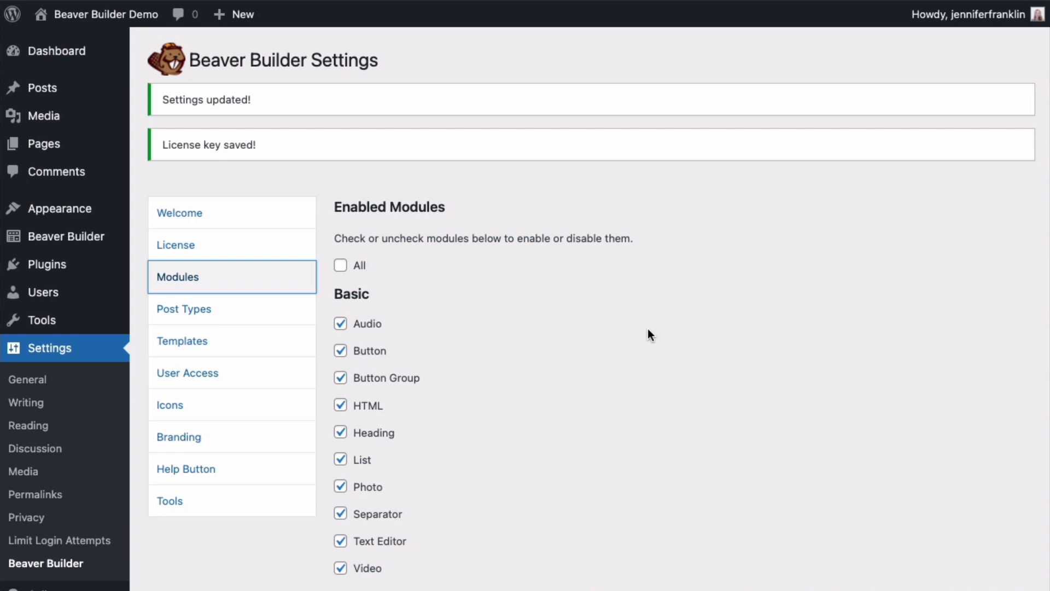
pyautogui.scroll(-5, 647, 334)
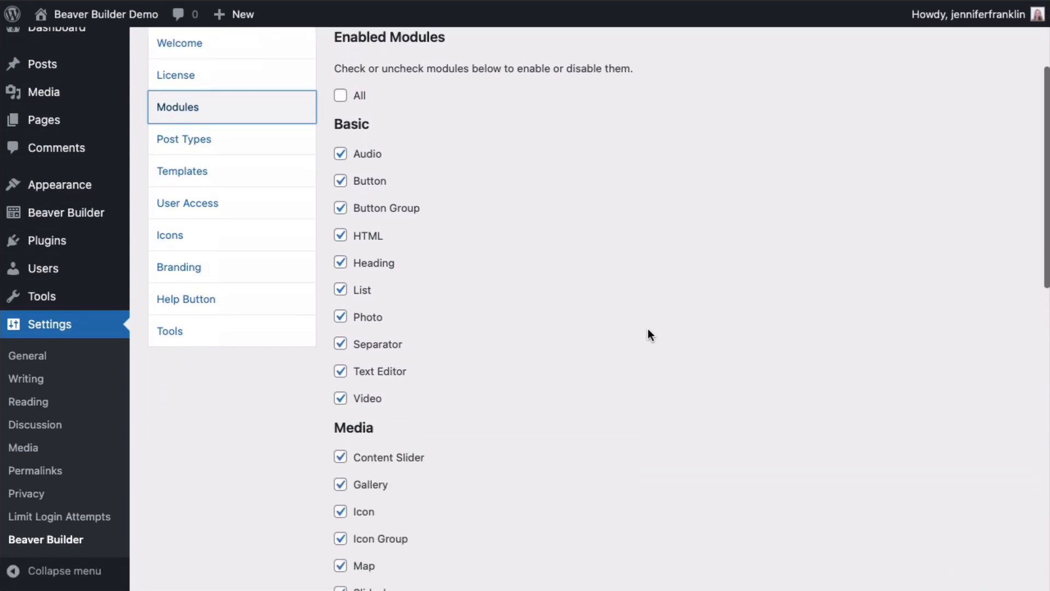
pyautogui.scroll(-8, 647, 330)
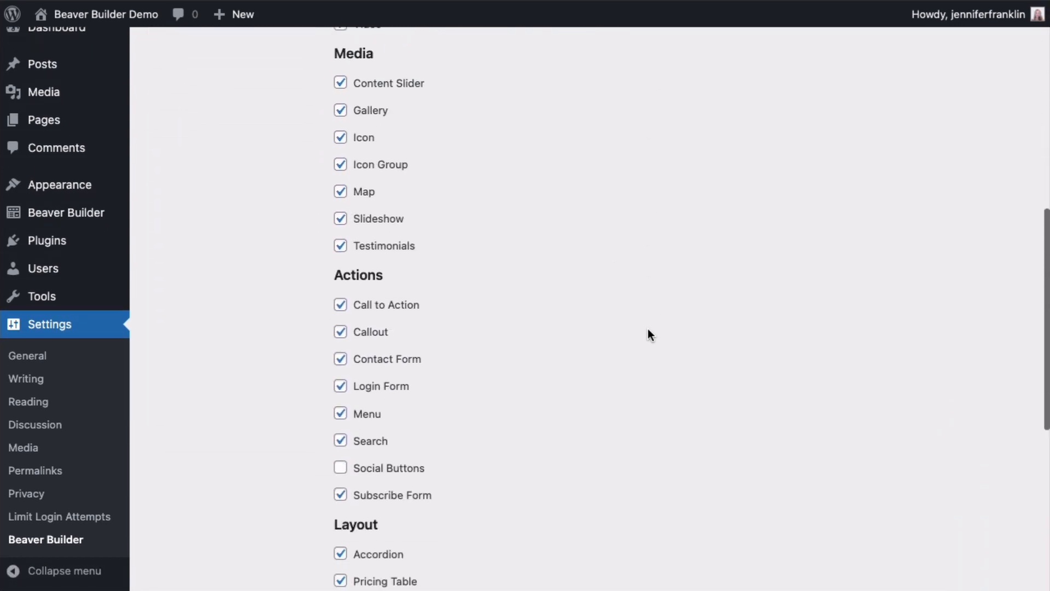
pyautogui.scroll(-4, 648, 333)
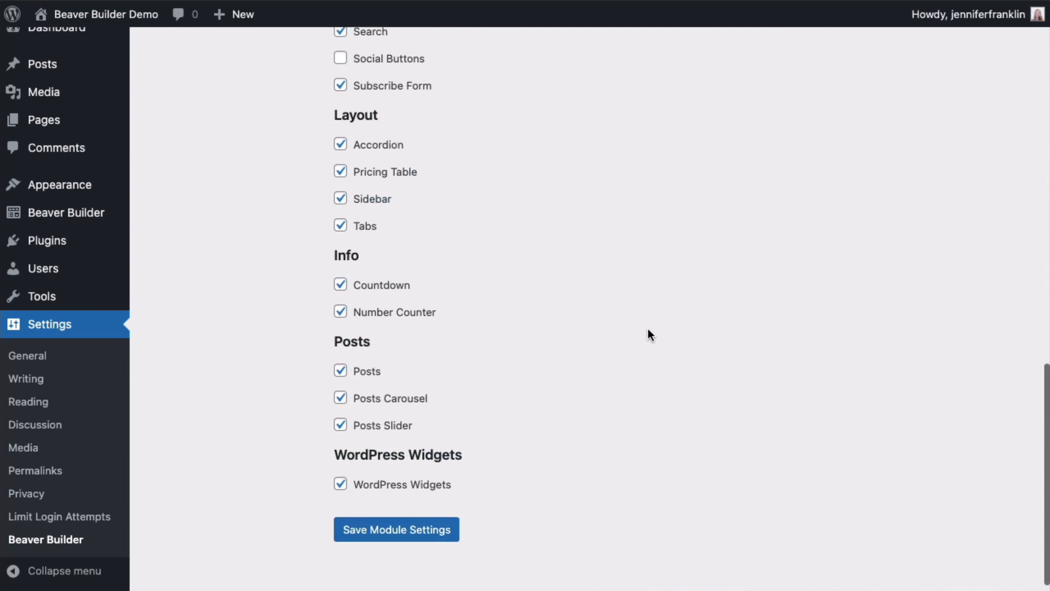
pyautogui.click(342, 371)
pyautogui.click(341, 398)
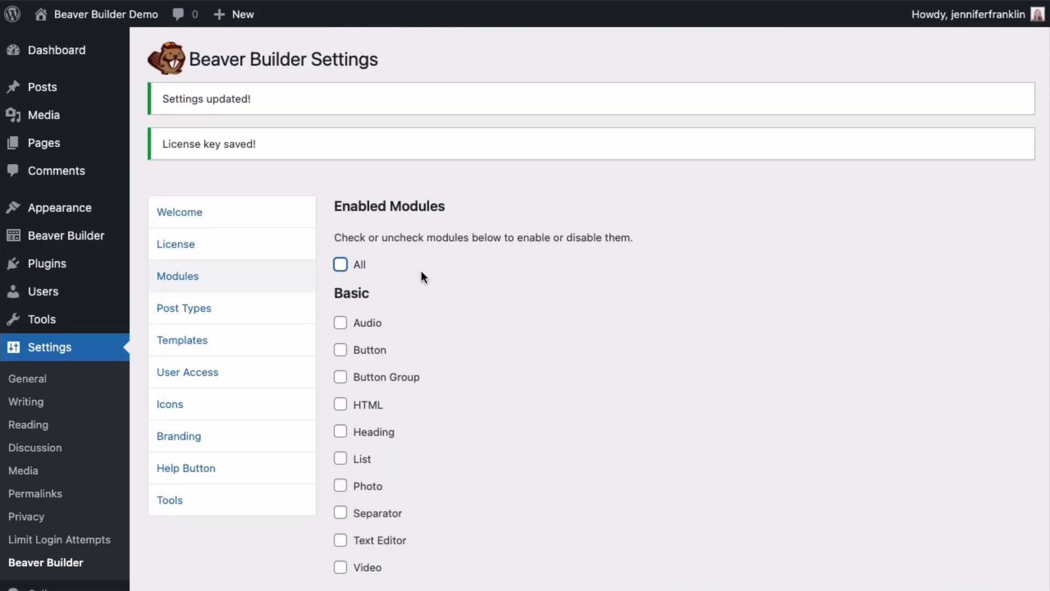
pyautogui.scroll(-10, 421, 270)
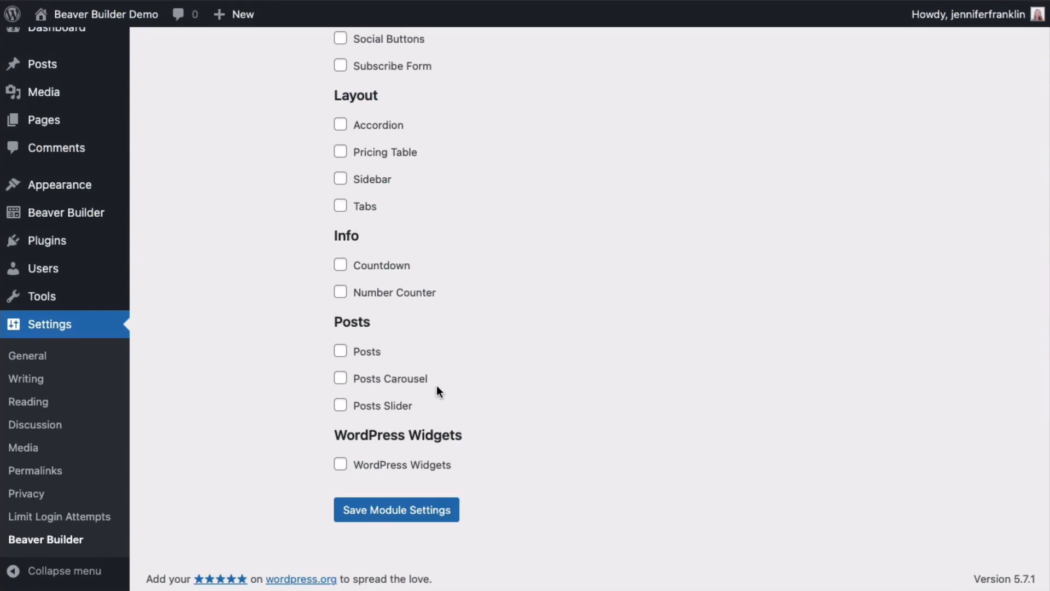
# Step: Save the module settings, then enable the builder for Posts in addition to Pages and save the post types
pyautogui.click(390, 510)
pyautogui.click(250, 313)
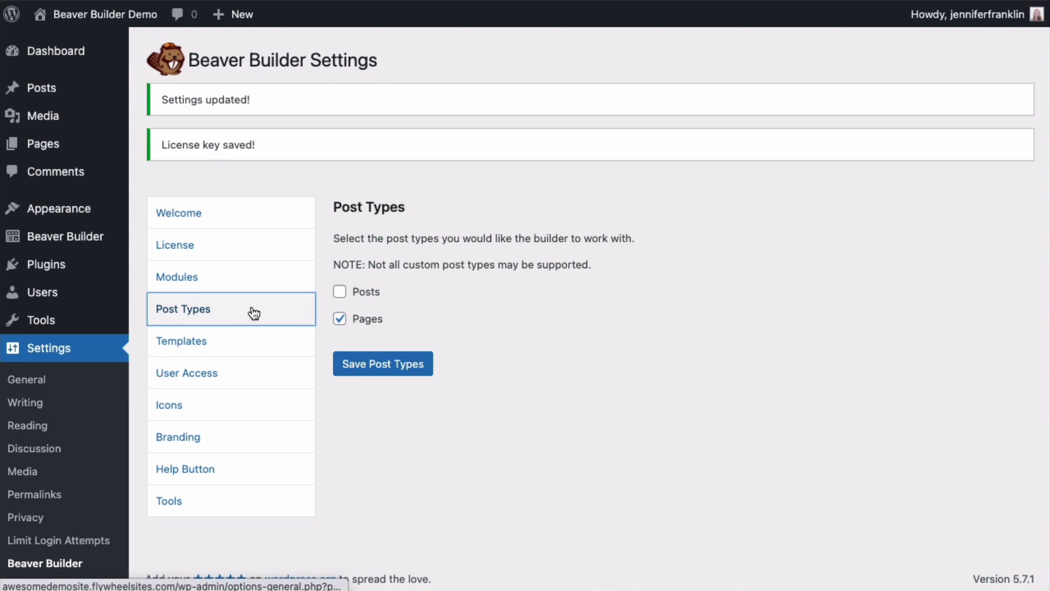
pyautogui.click(340, 292)
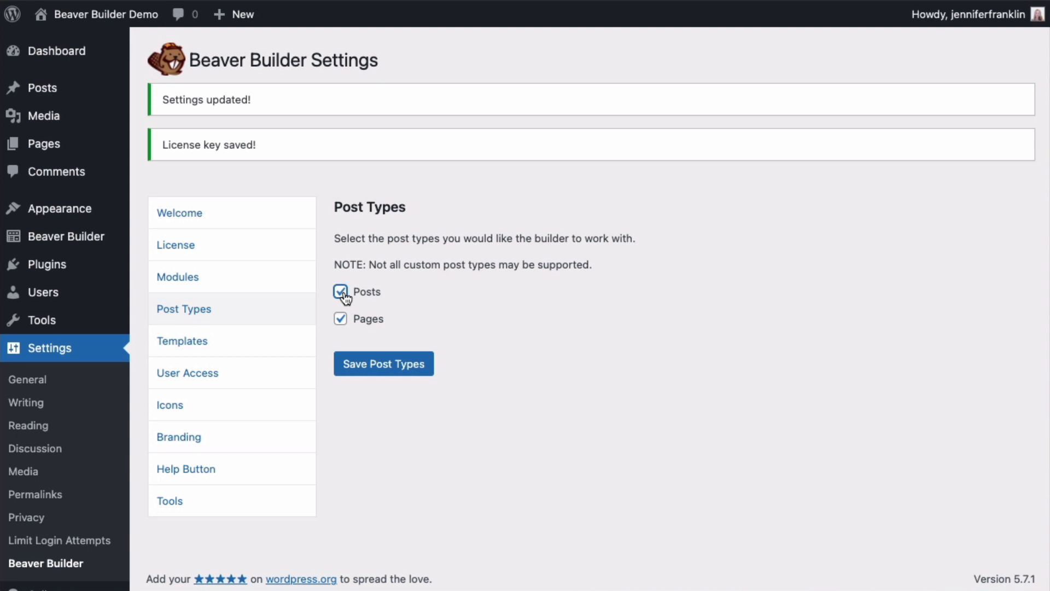
pyautogui.click(382, 363)
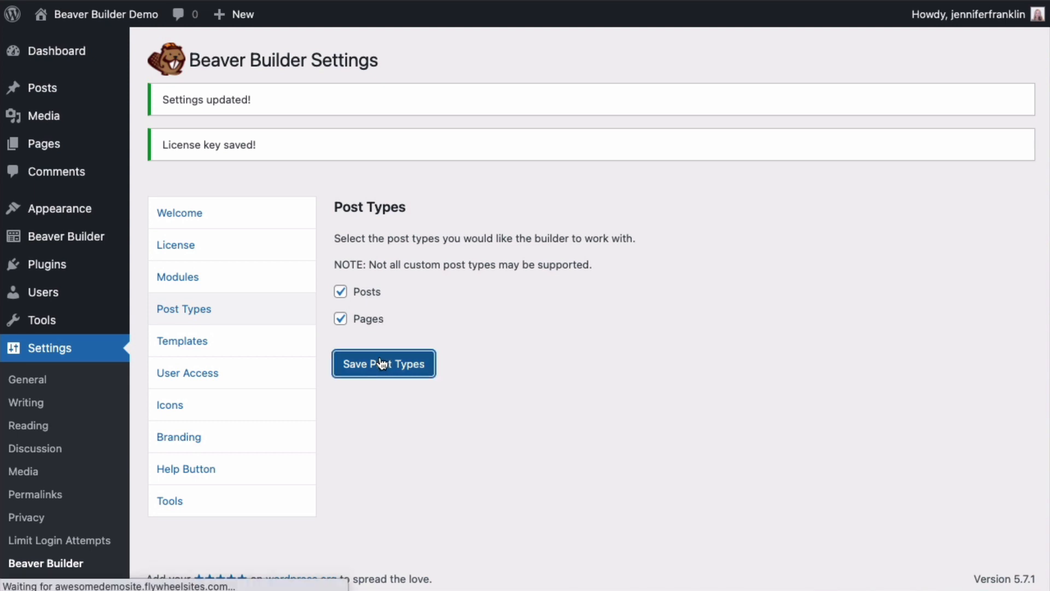
# Step: Review the Enable Templates choices in the Template Settings and turn on Override Core Templates
pyautogui.click(252, 301)
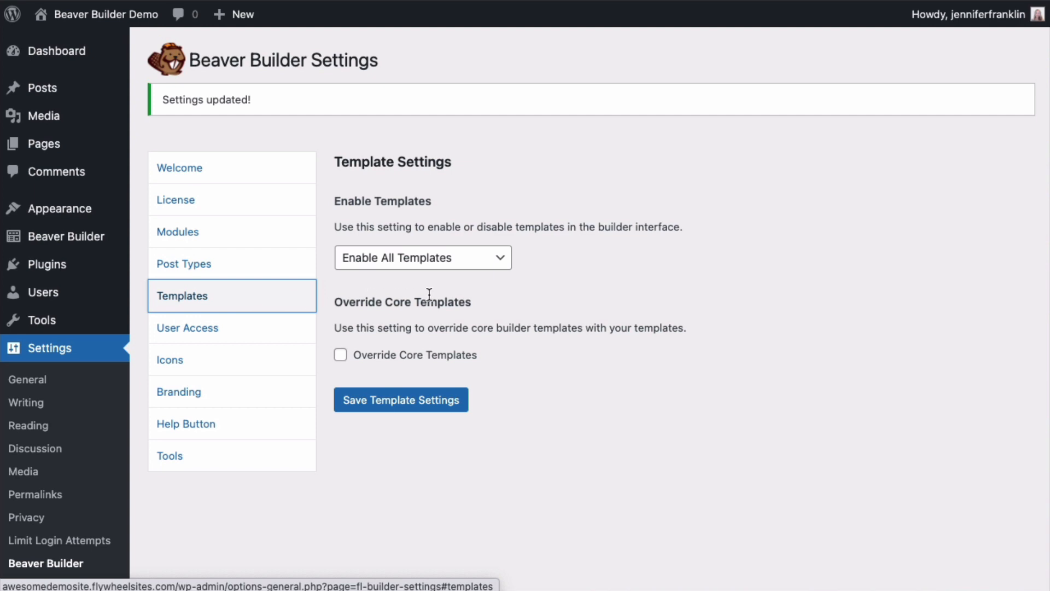
pyautogui.click(502, 258)
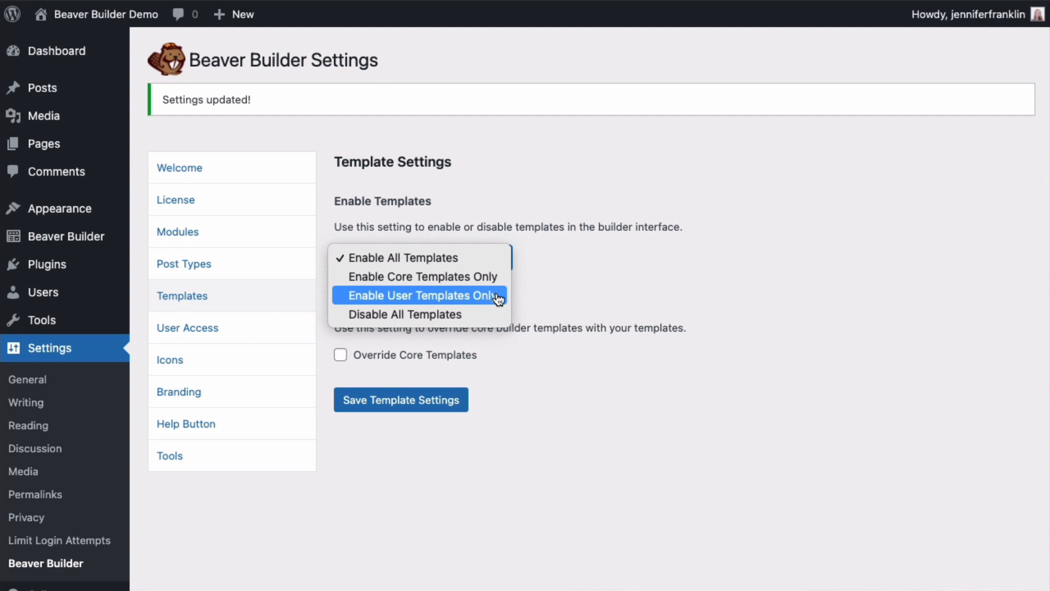
pyautogui.click(469, 314)
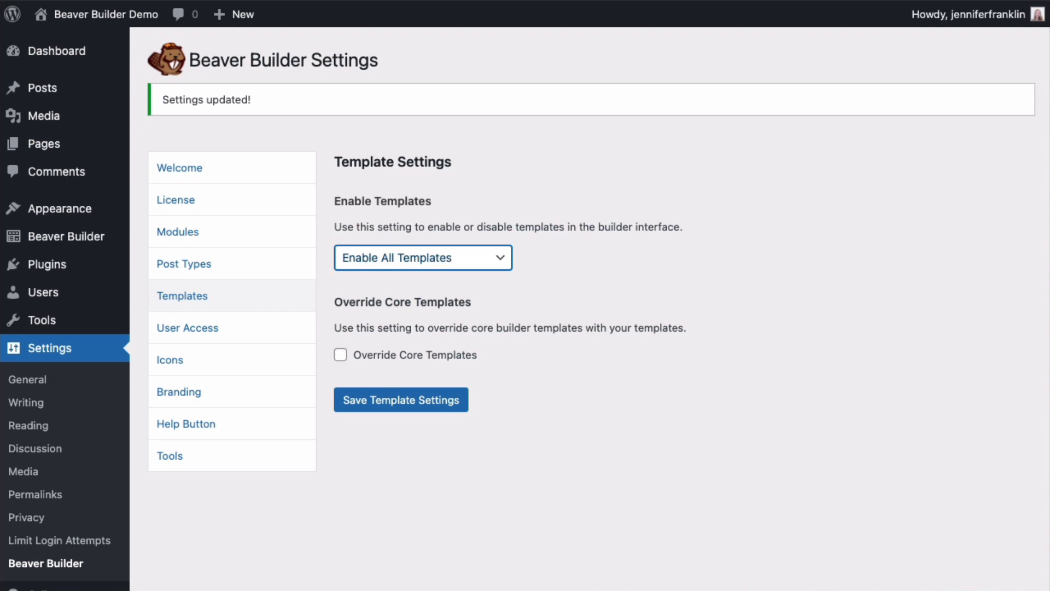
pyautogui.click(340, 354)
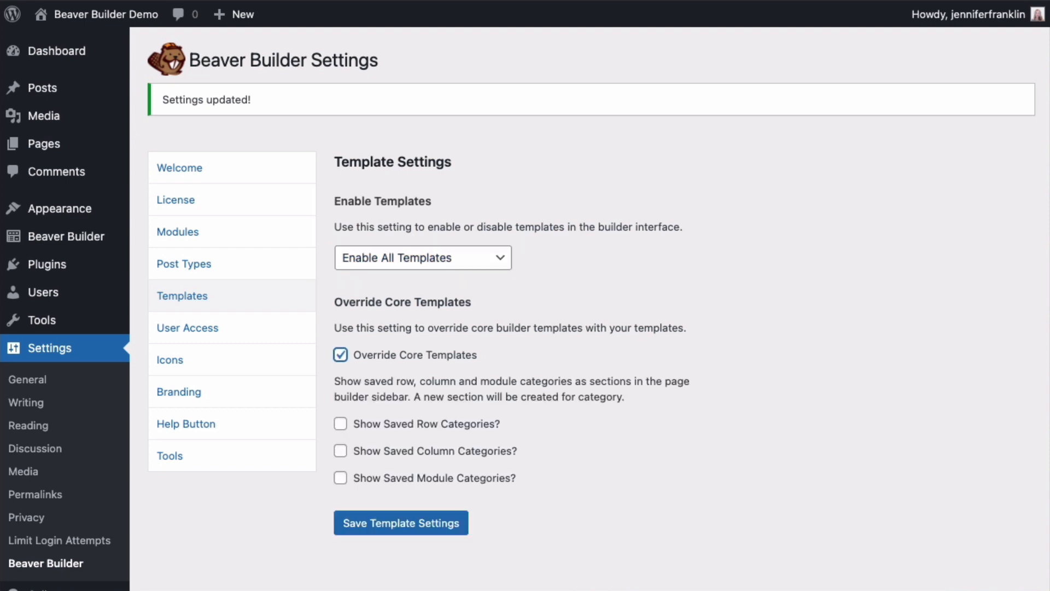
# Step: Restrict the frontend Builder Access to Administrator by removing Editor, Author, Contributor and Shop manager in the User Access settings
pyautogui.click(219, 327)
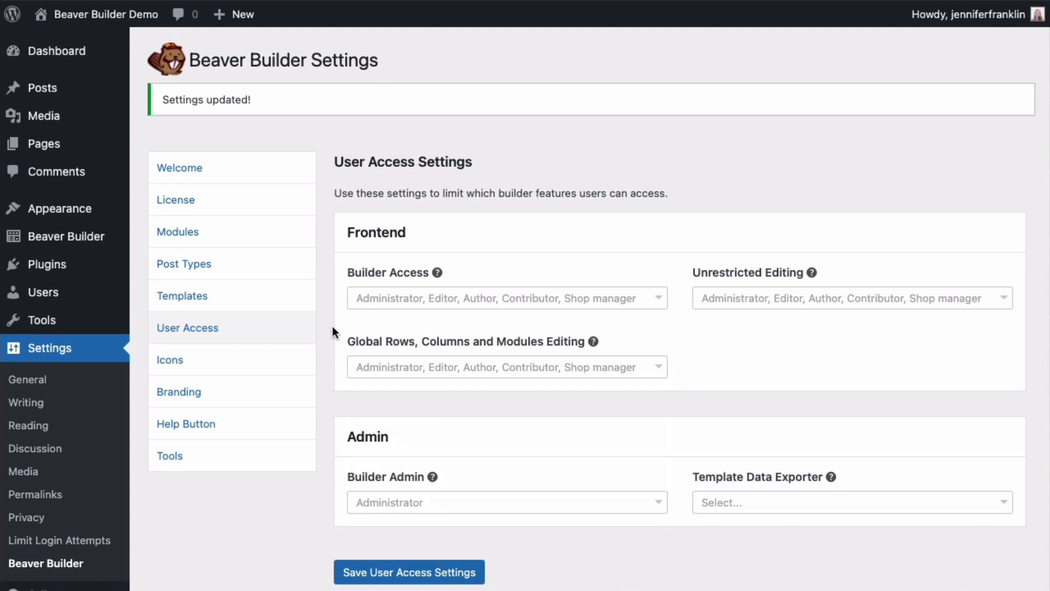
pyautogui.click(658, 304)
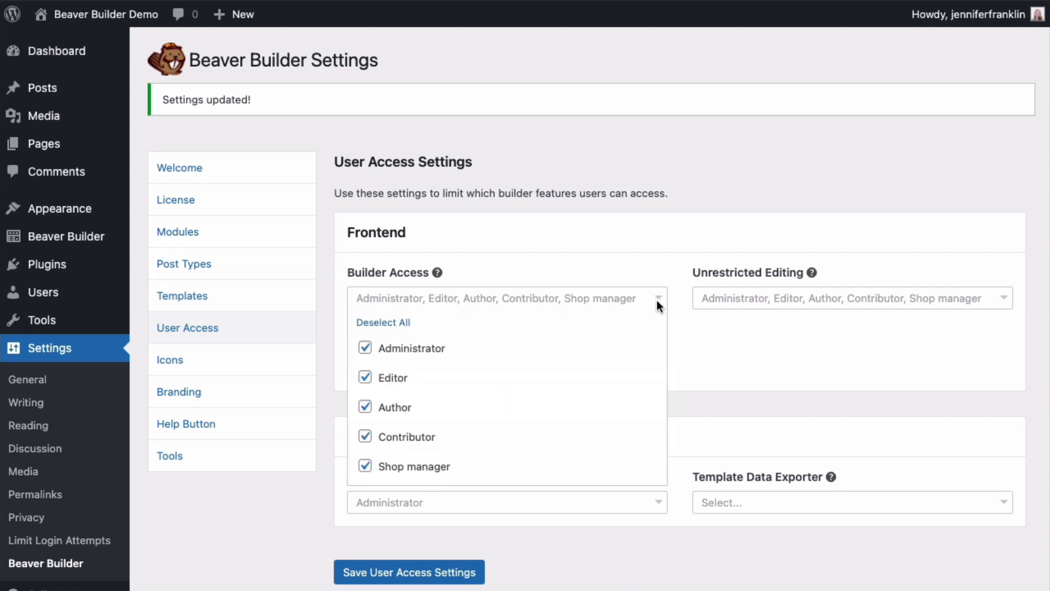
pyautogui.click(365, 377)
pyautogui.click(365, 407)
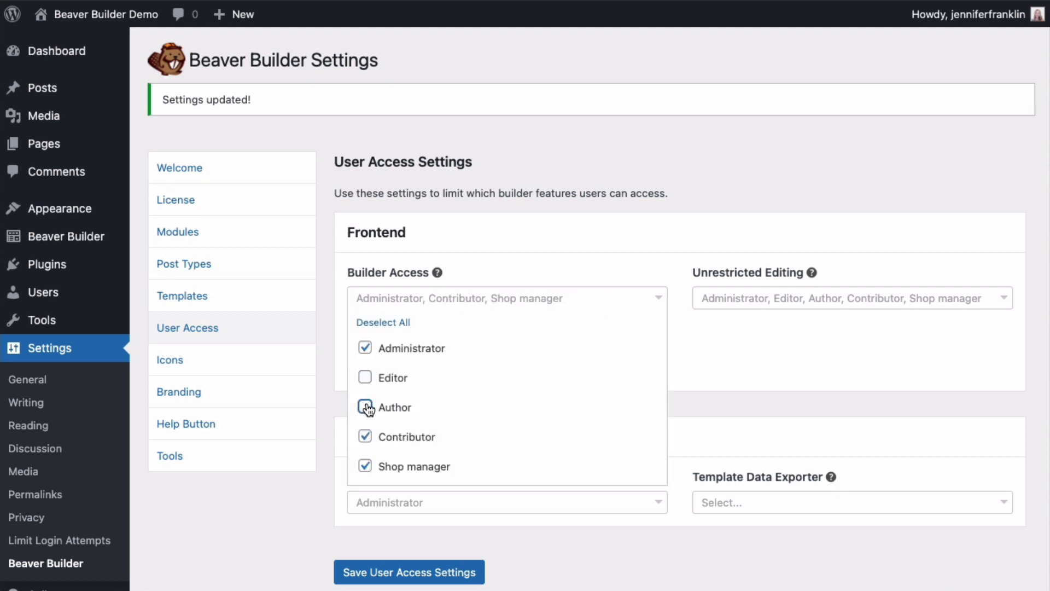
pyautogui.click(364, 437)
pyautogui.click(365, 466)
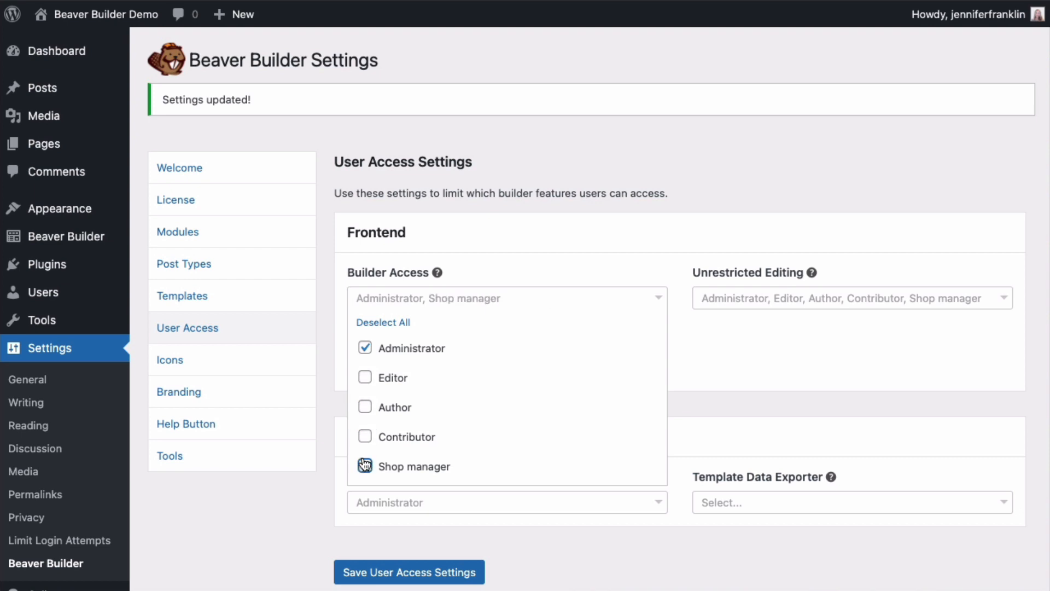
pyautogui.click(580, 256)
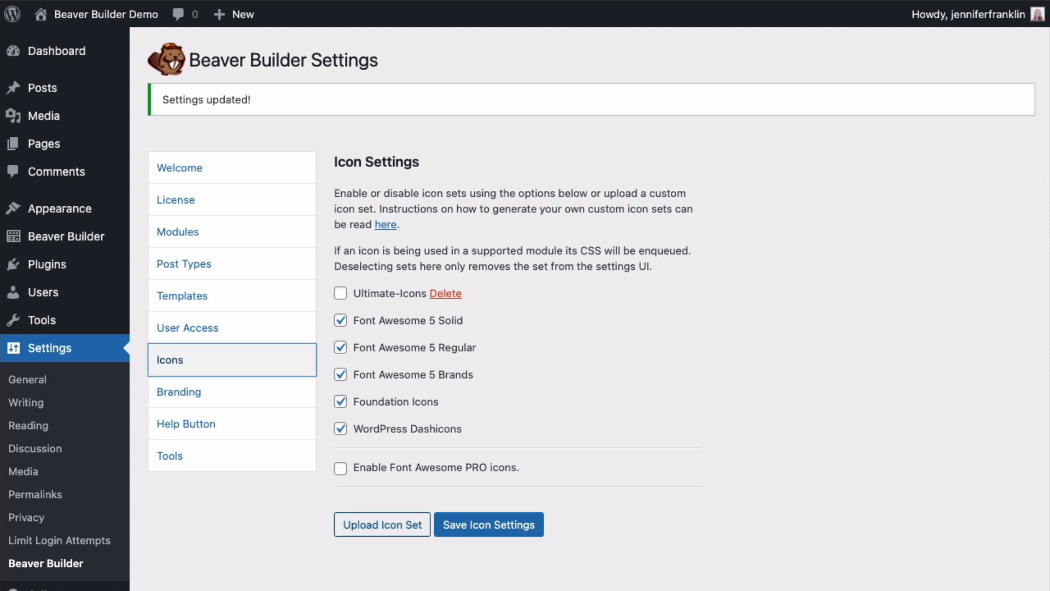
# Step: Enter Awesome Agency Builder as the plugin name in the Branding settings and look through the plugin icon and theme branding fields
pyautogui.click(179, 391)
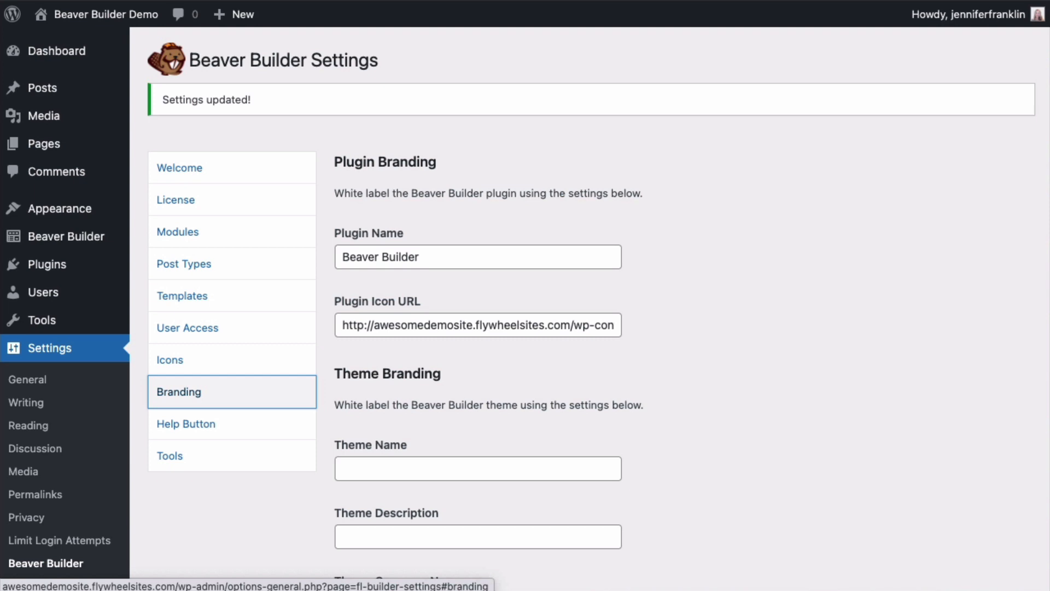
pyautogui.tripleClick(380, 257)
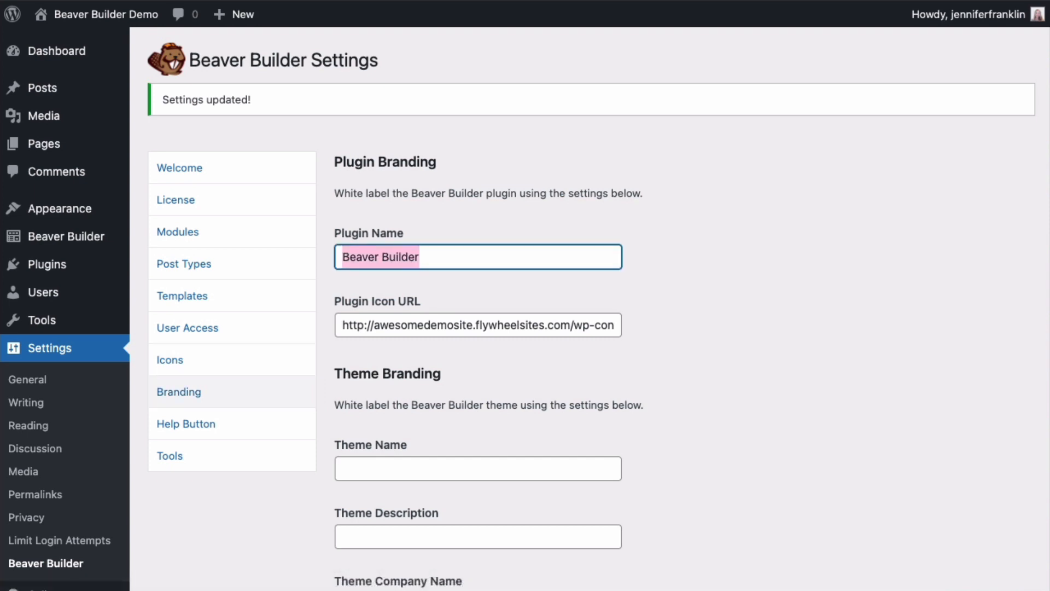
pyautogui.write('Awesome Agency Builder')
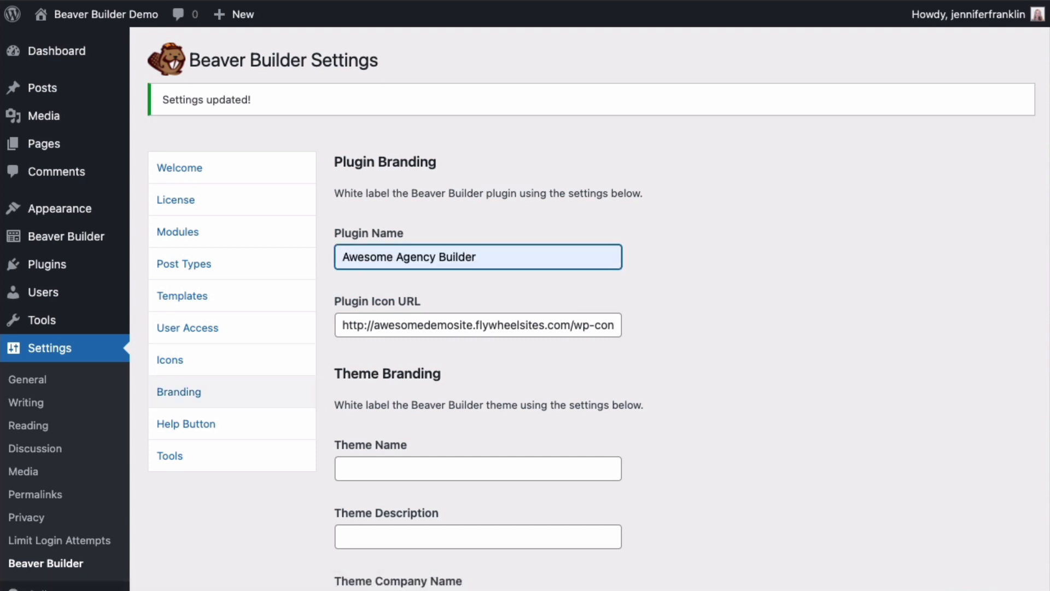
pyautogui.press('Tab')
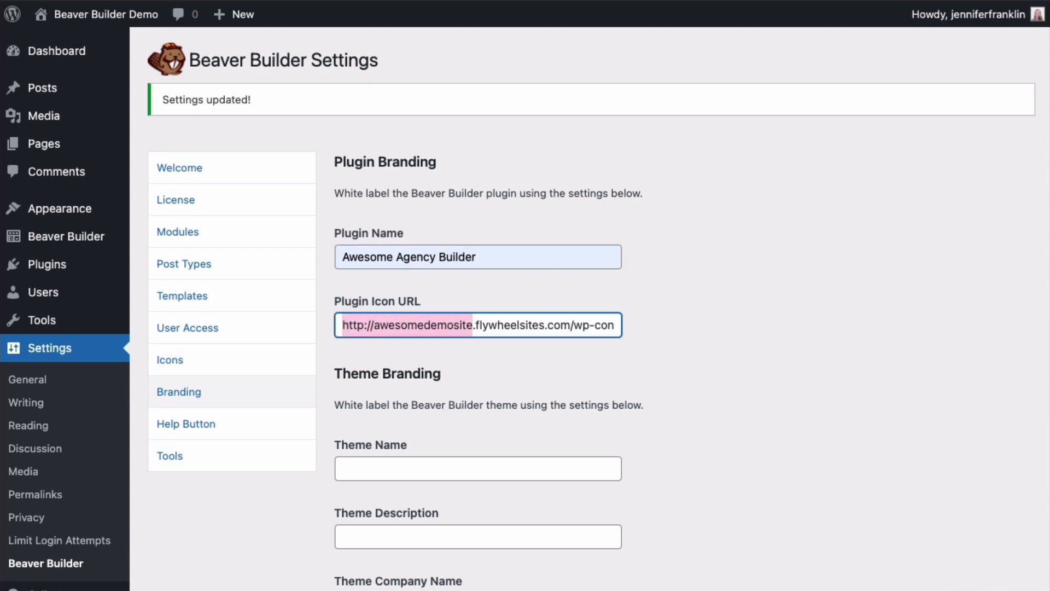
pyautogui.click(766, 325)
pyautogui.scroll(-5, 590, 309)
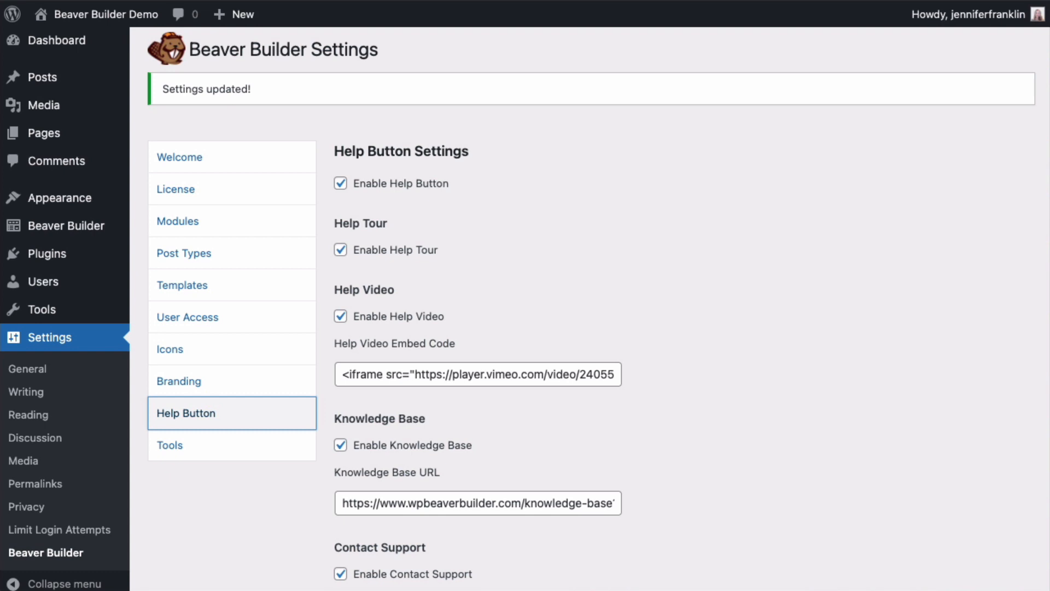
# Step: Examine the Tools settings for cache clearing, debug mode and prerelease updates
pyautogui.click(170, 445)
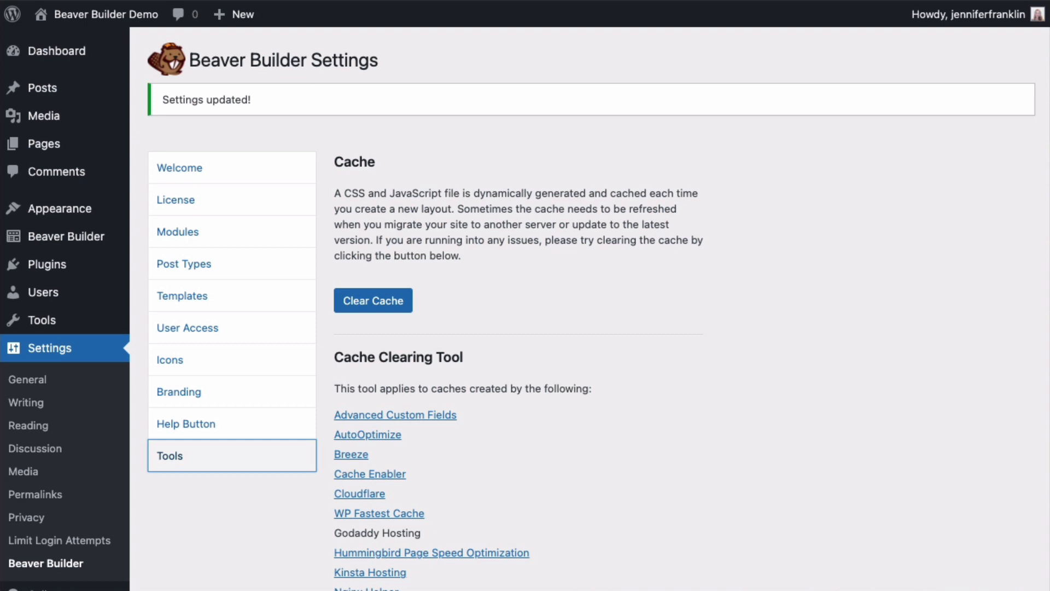
pyautogui.scroll(-6, 526, 307)
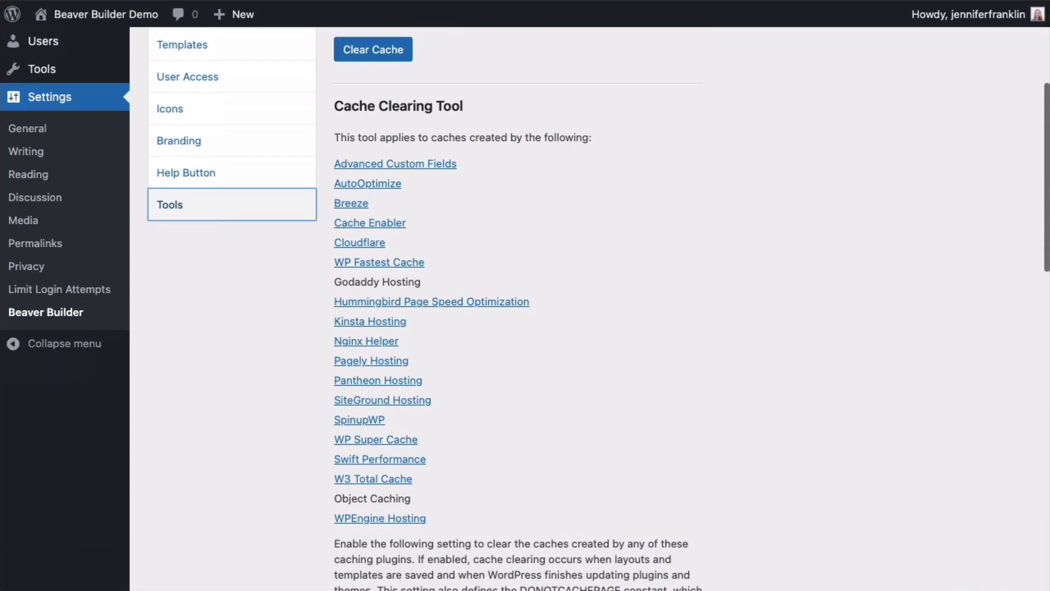
pyautogui.scroll(-2, 525, 306)
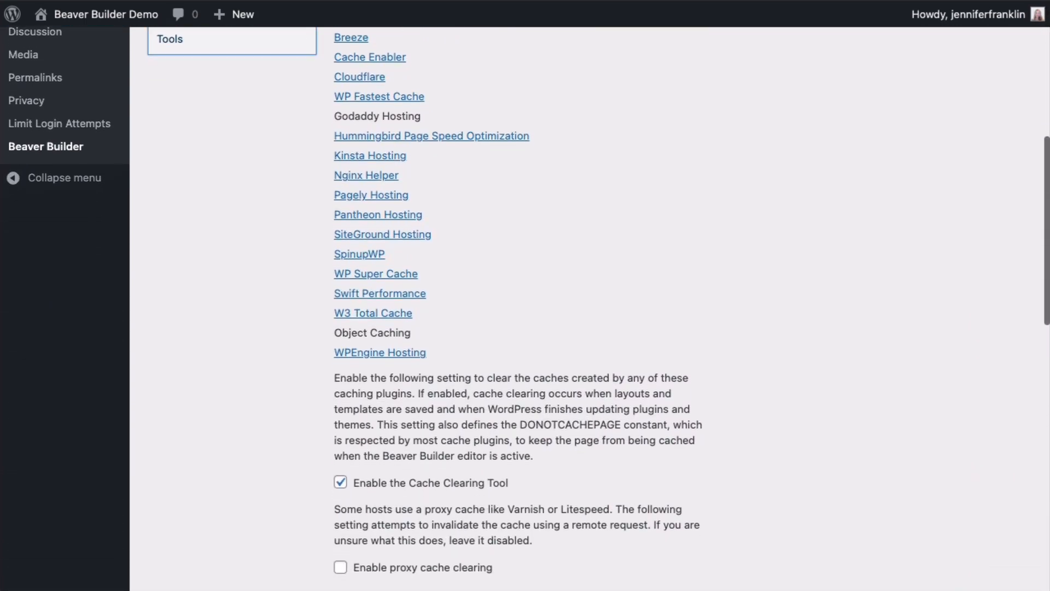
pyautogui.scroll(-4, 525, 306)
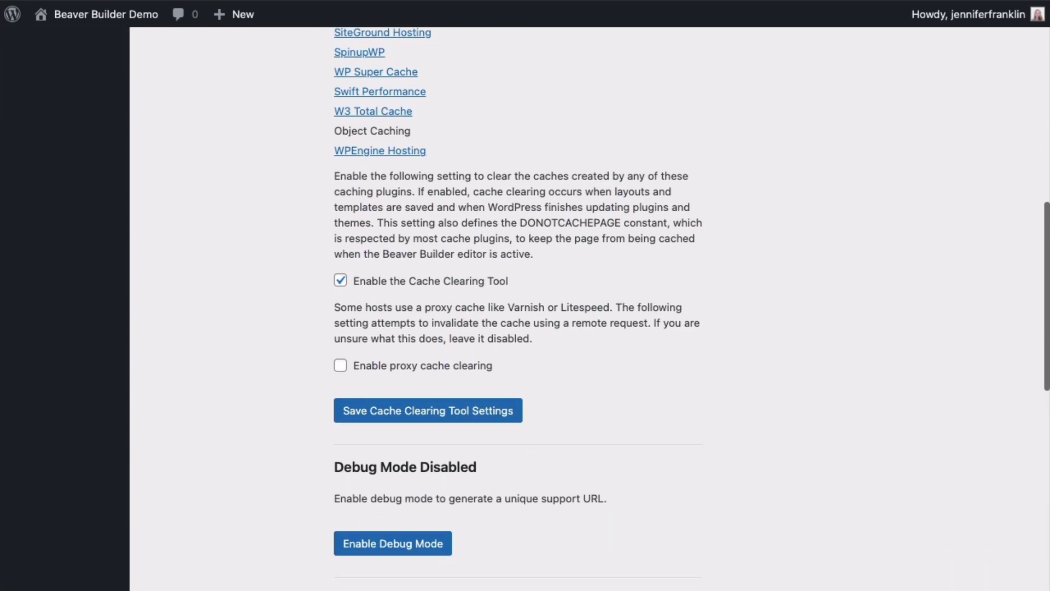
pyautogui.scroll(-4, 525, 306)
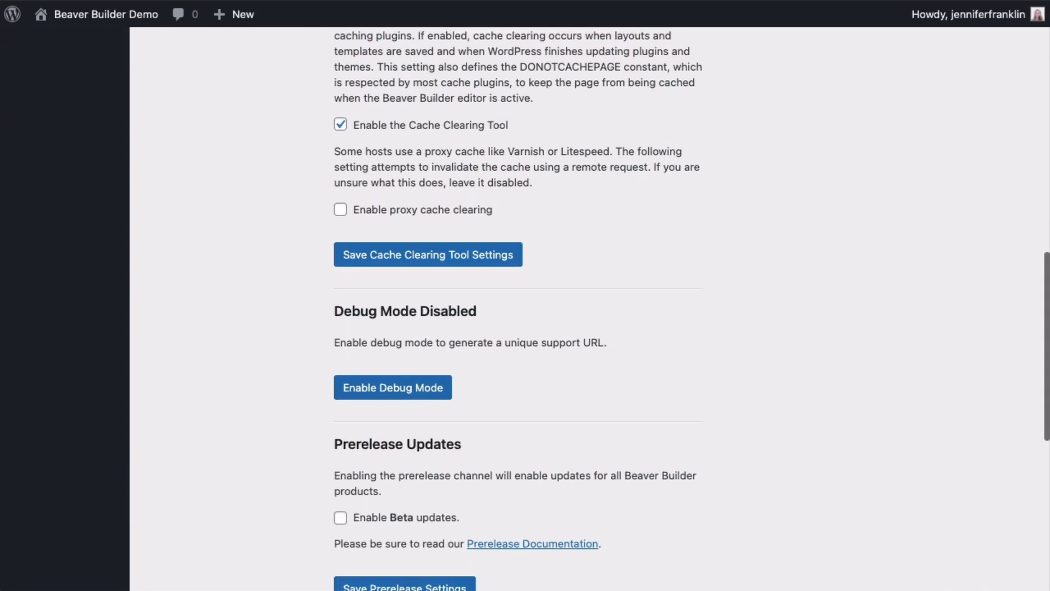
pyautogui.scroll(-4, 525, 306)
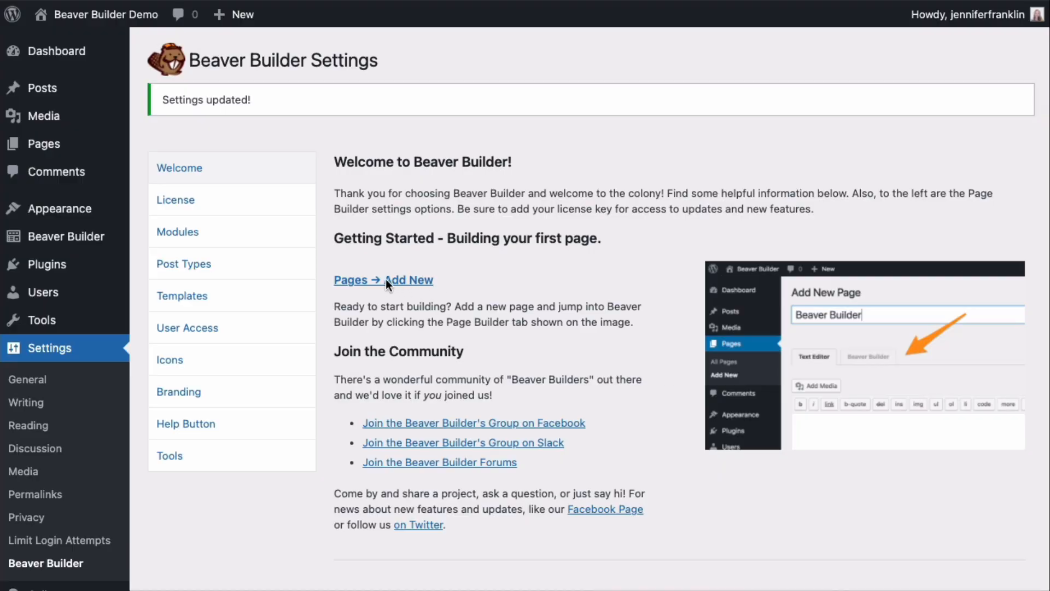
# Step: View the Beaver Builder launch option in a new page's editor, then open Sample Page with Beaver Builder from the pages list
pyautogui.click(400, 282)
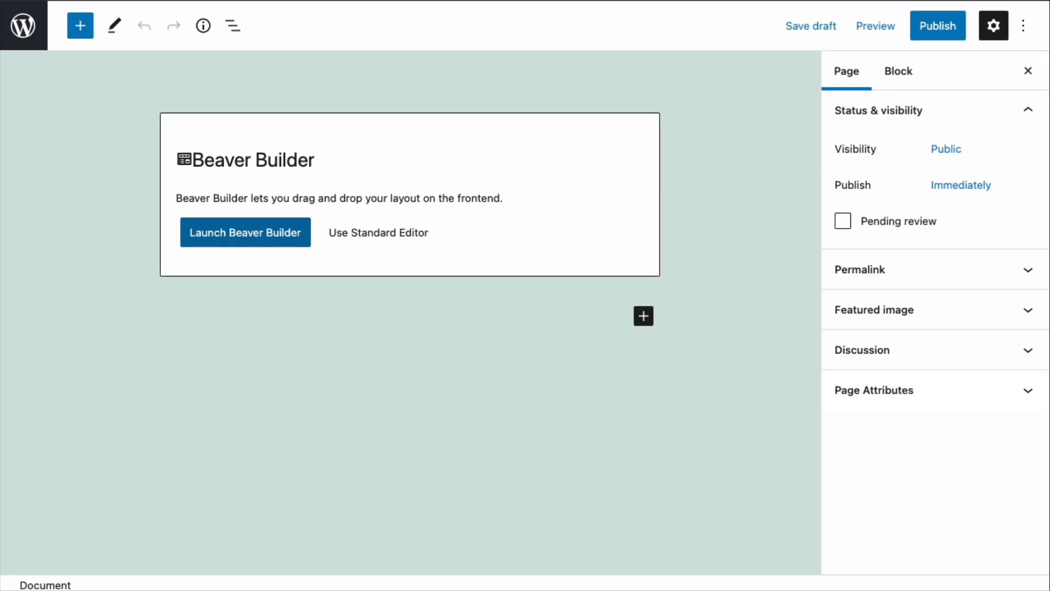
pyautogui.click(23, 26)
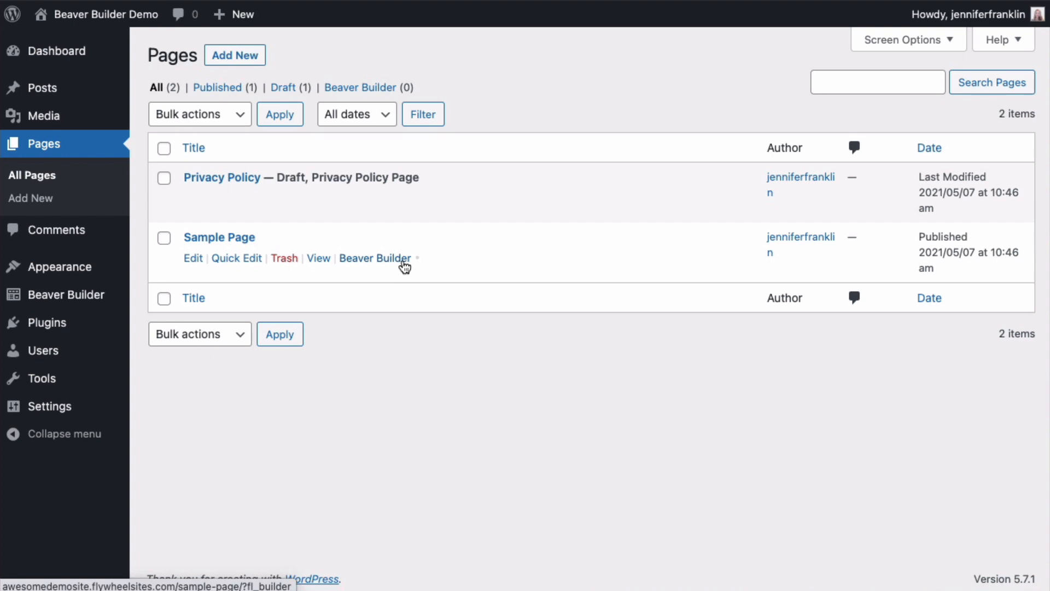
pyautogui.click(403, 263)
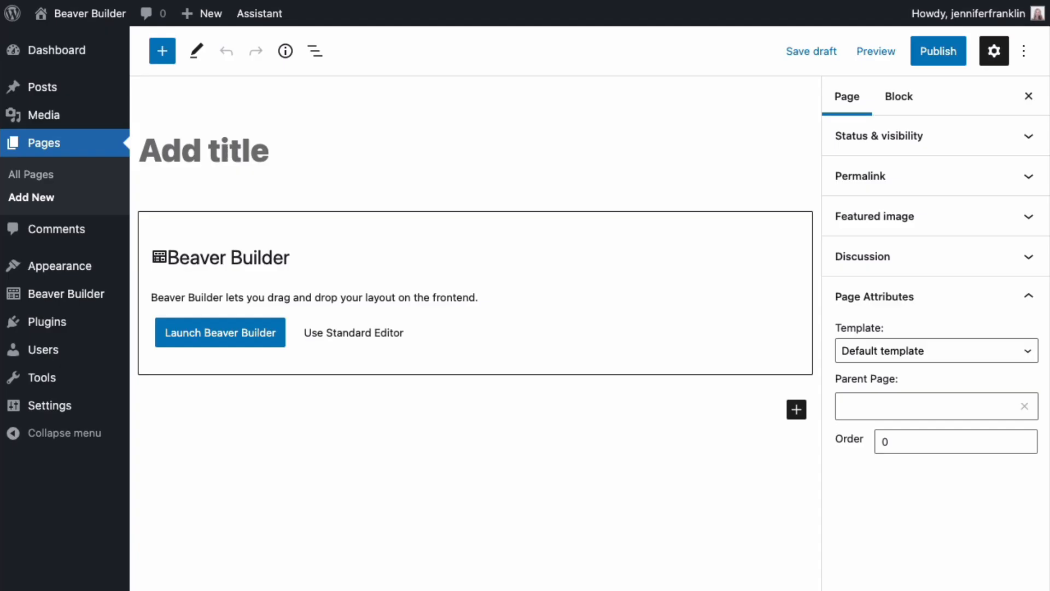
# Step: Title the new page Beaver Builder Basics and launch Beaver Builder on it
pyautogui.write('Beaver ')
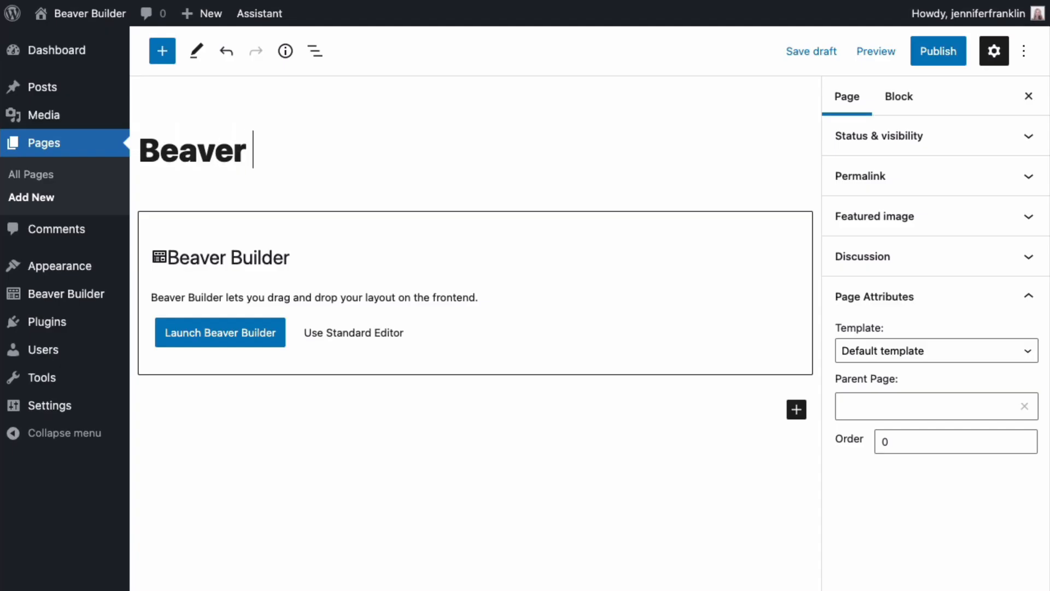
pyautogui.write('Builder Basics')
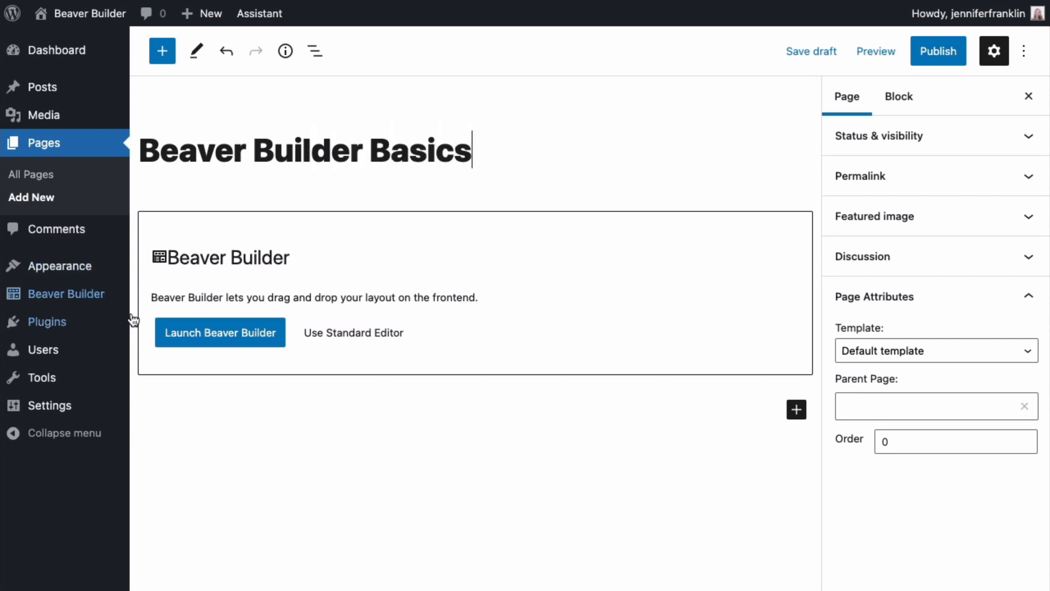
pyautogui.click(232, 334)
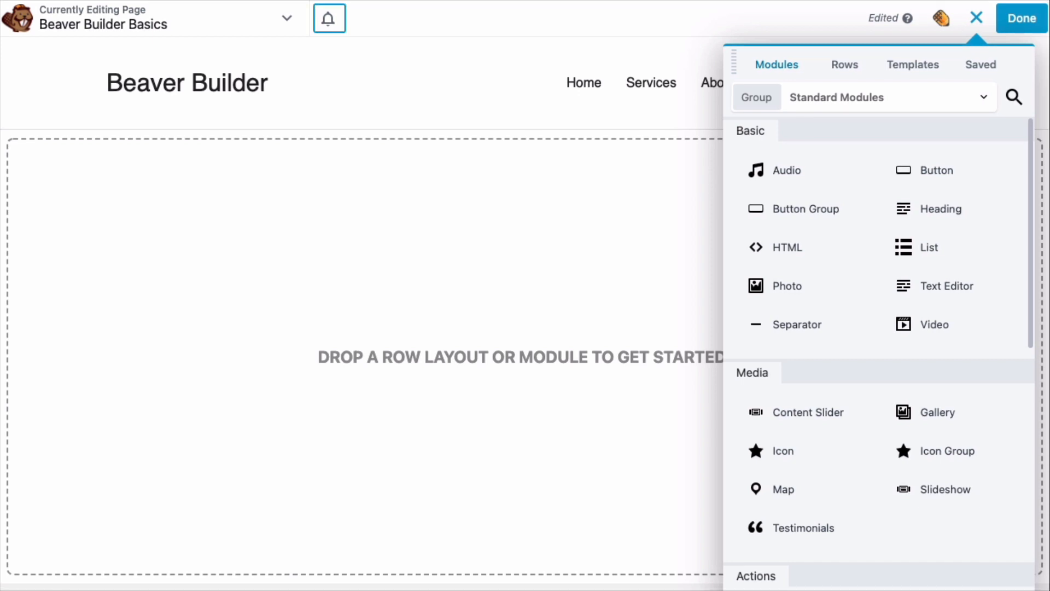
# Step: Read through the Beaver Builder update notifications and close them
pyautogui.click(329, 19)
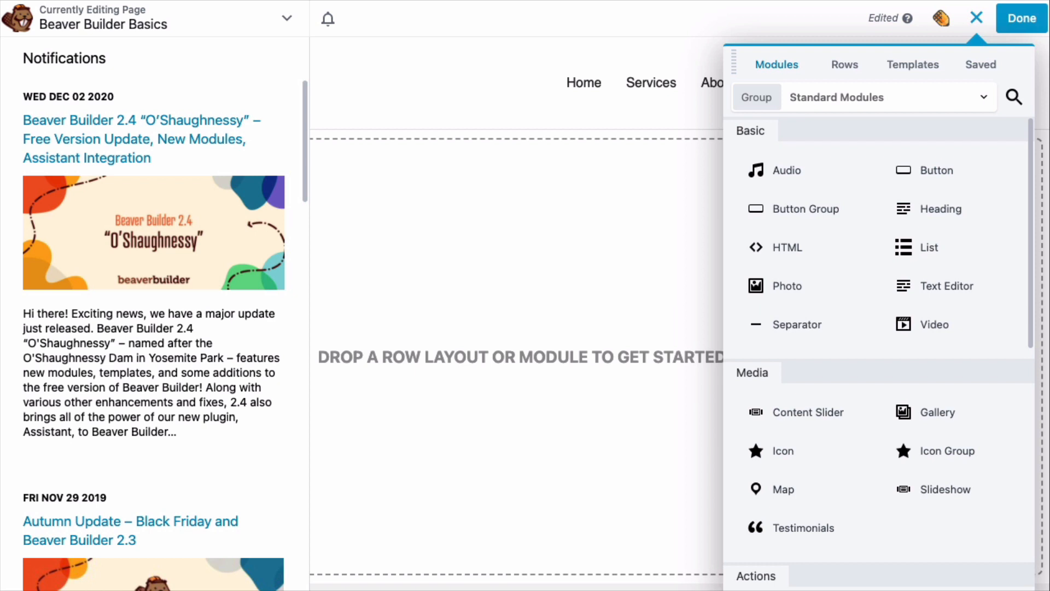
pyautogui.scroll(-10, 154, 328)
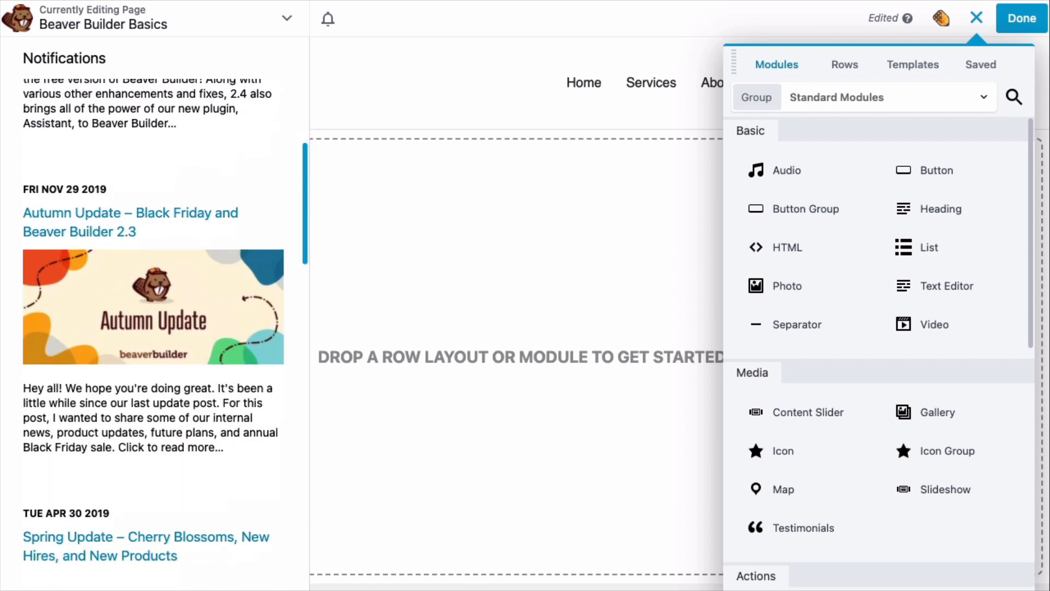
pyautogui.press('Escape')
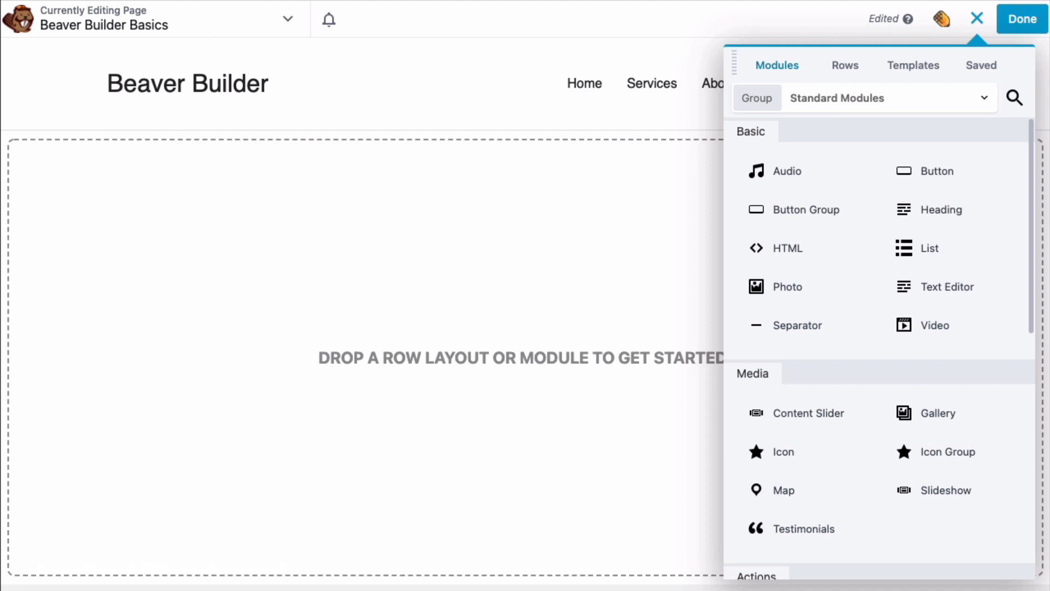
# Step: Close the content panel, view the Save Template form from the builder's tools and cancel it
pyautogui.click(977, 20)
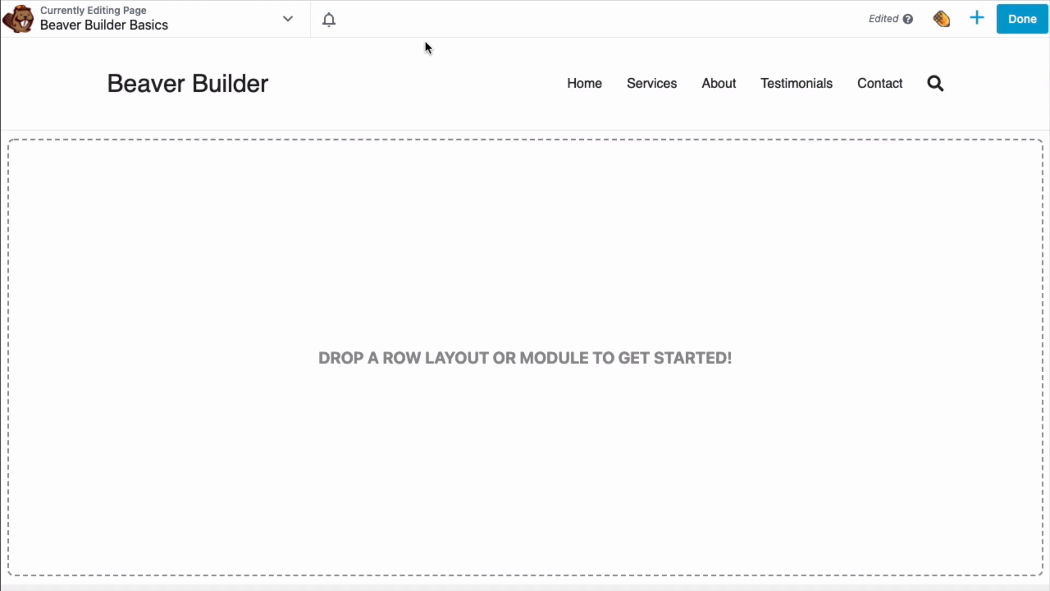
pyautogui.click(292, 25)
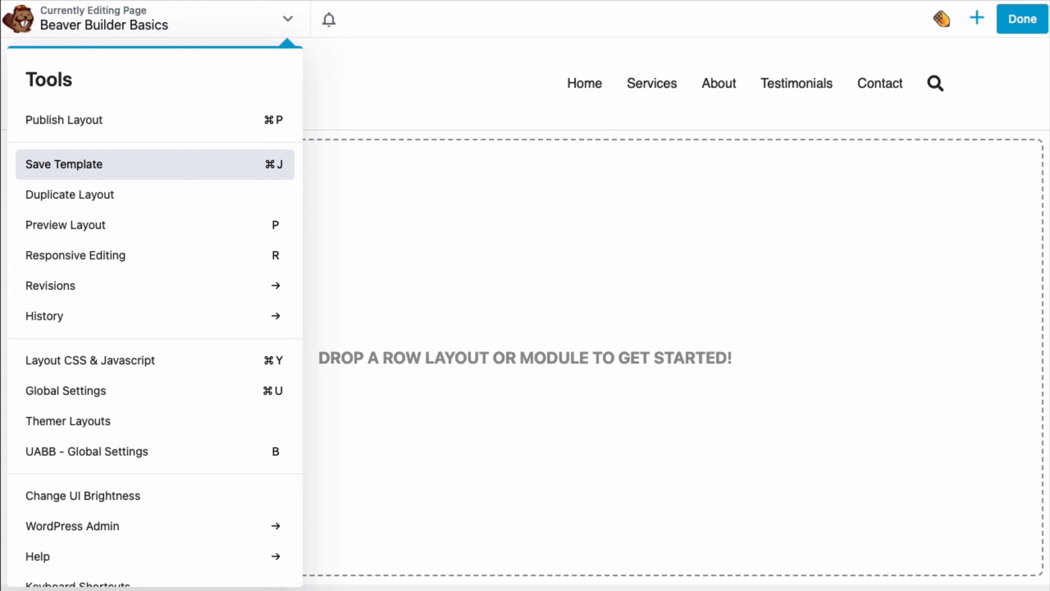
pyautogui.click(151, 168)
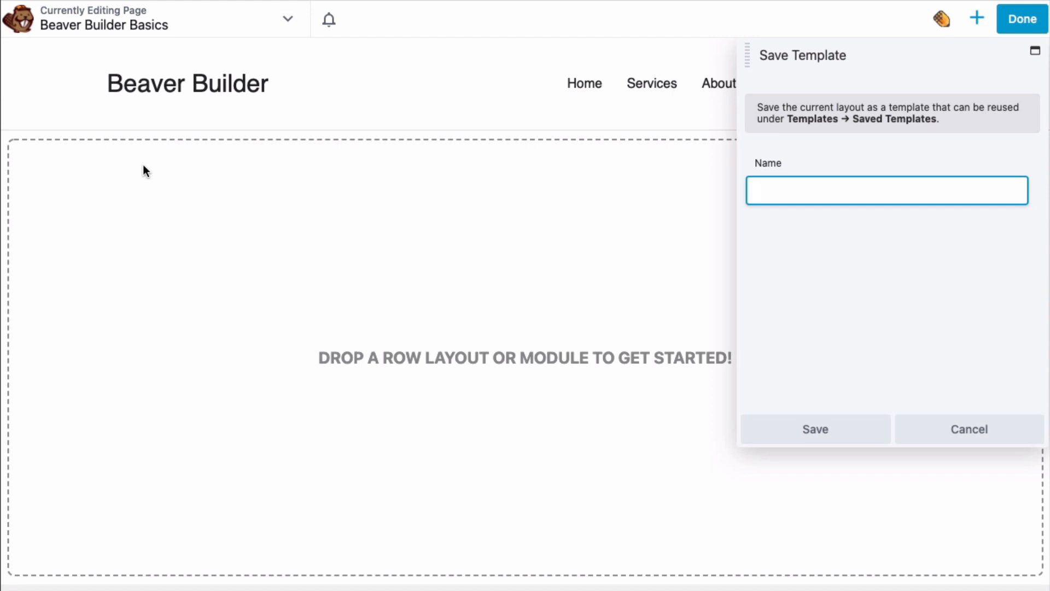
pyautogui.press('Escape')
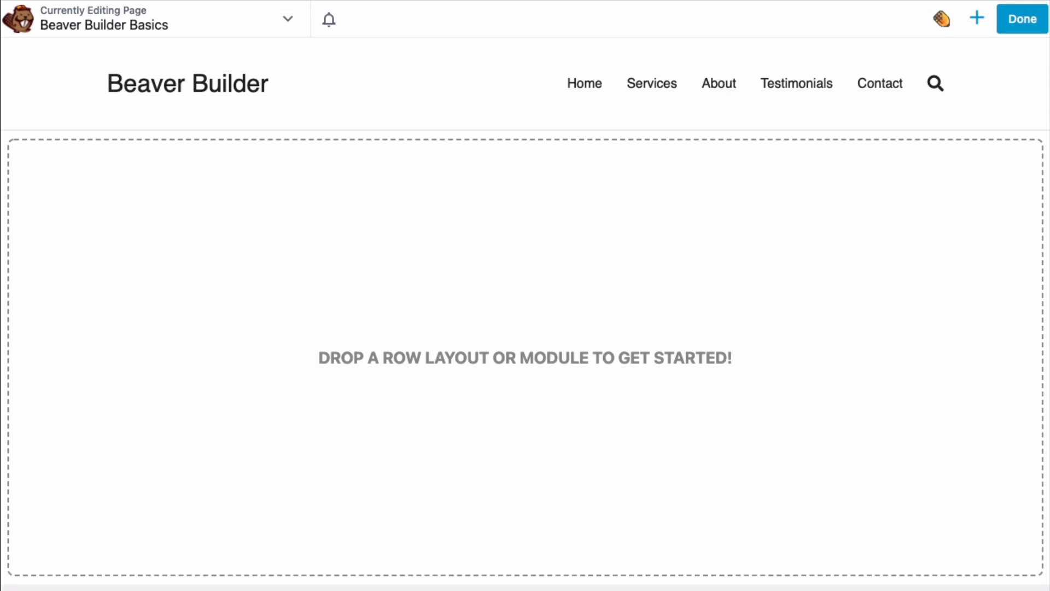
# Step: Apply the saved template named sample template to the Beaver Builder Basics page
pyautogui.click(977, 22)
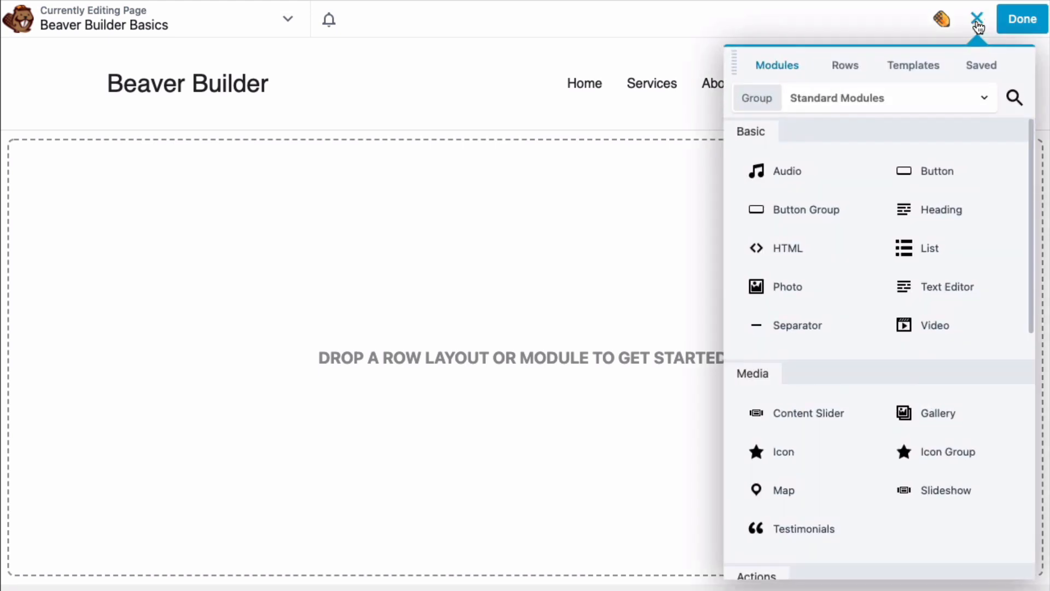
pyautogui.click(922, 71)
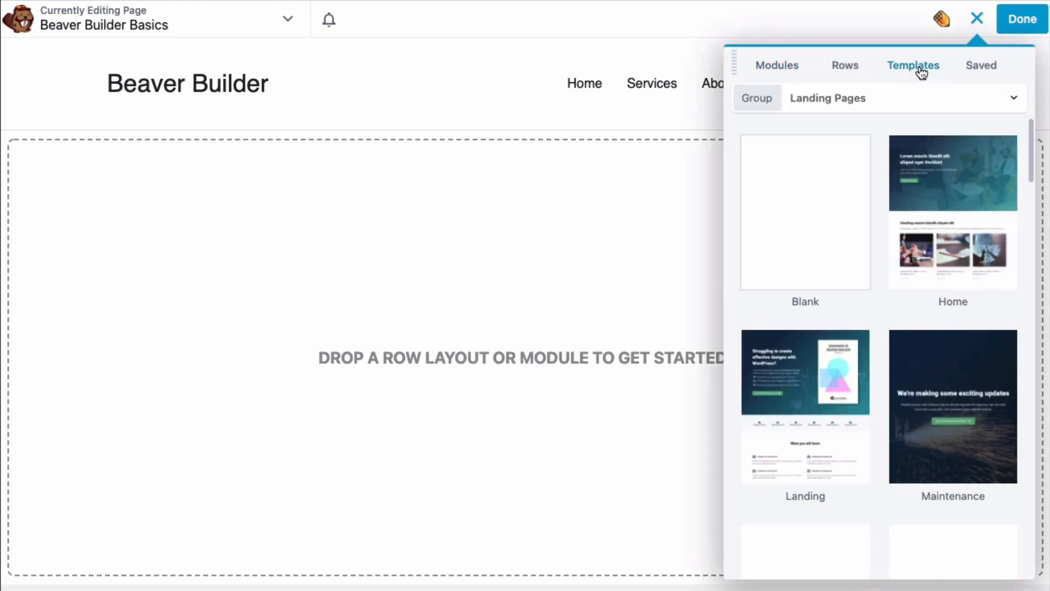
pyautogui.click(921, 99)
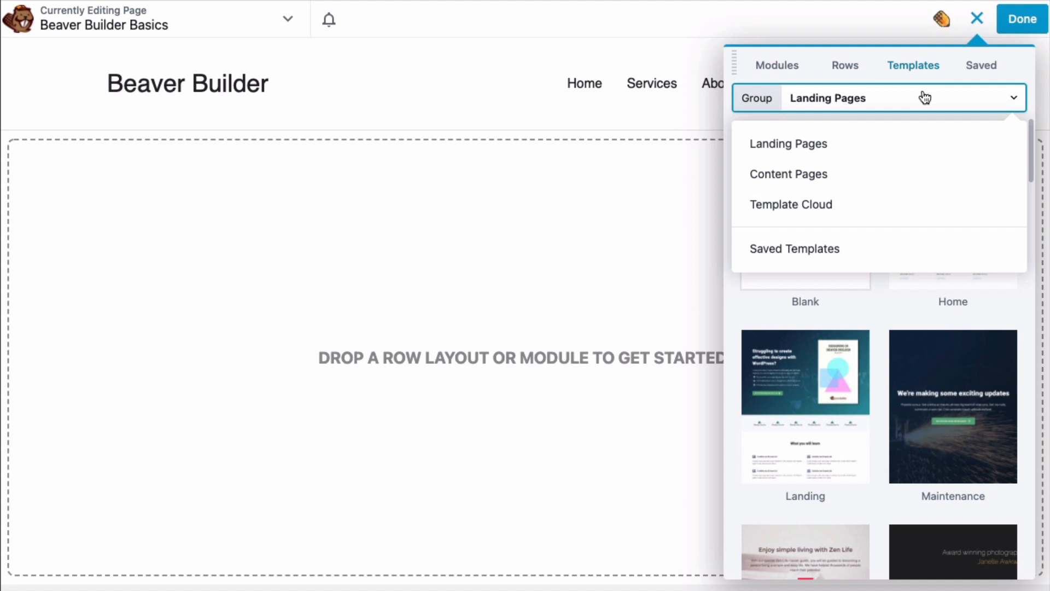
pyautogui.click(814, 255)
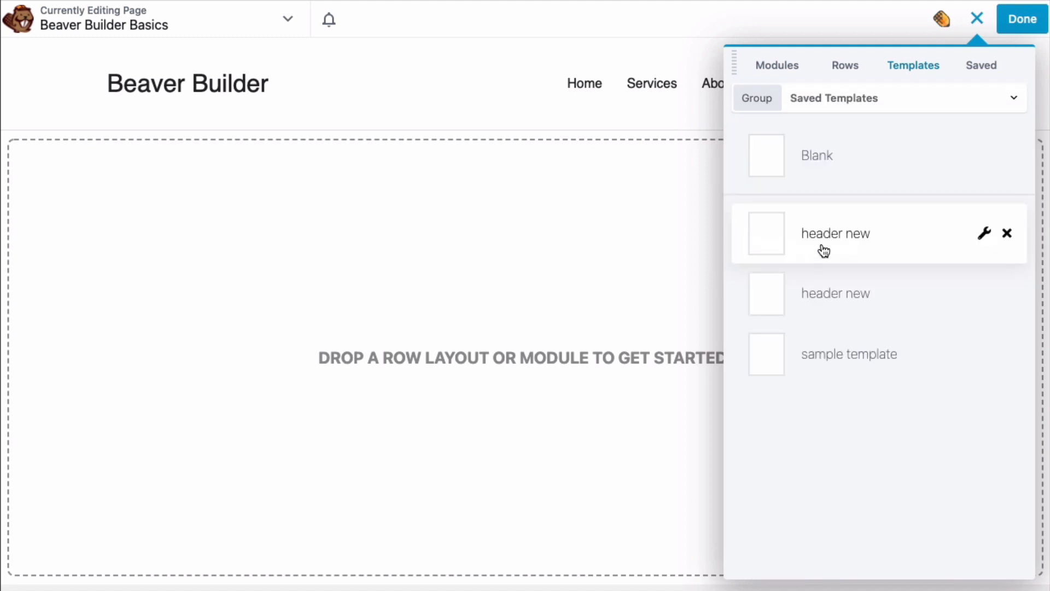
pyautogui.click(831, 360)
# Step: Look through the applied template's layout and replace it with the Blank template
pyautogui.scroll(-15, 843, 353)
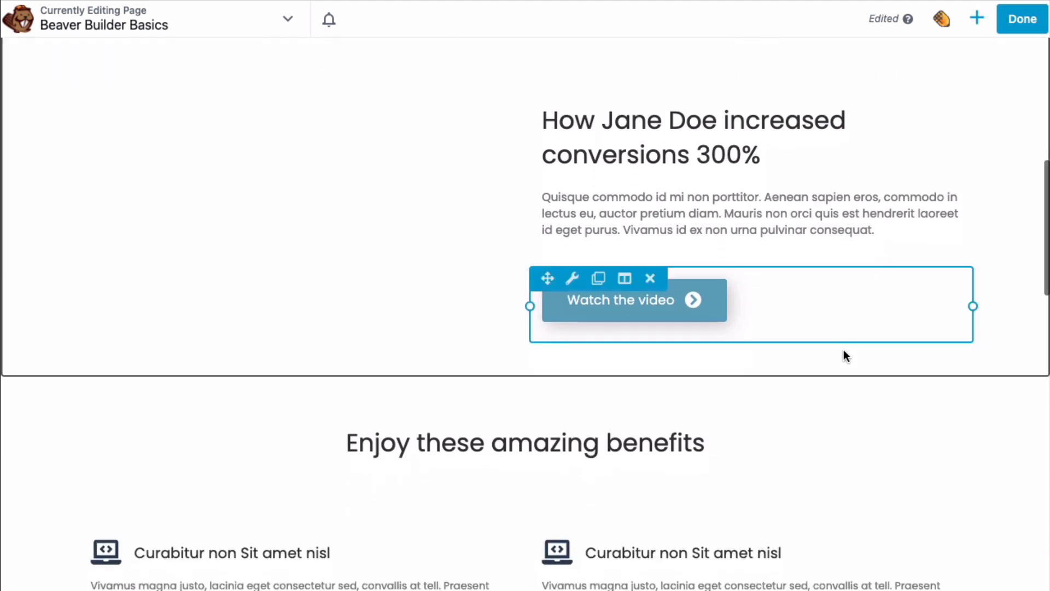
pyautogui.scroll(-15, 844, 351)
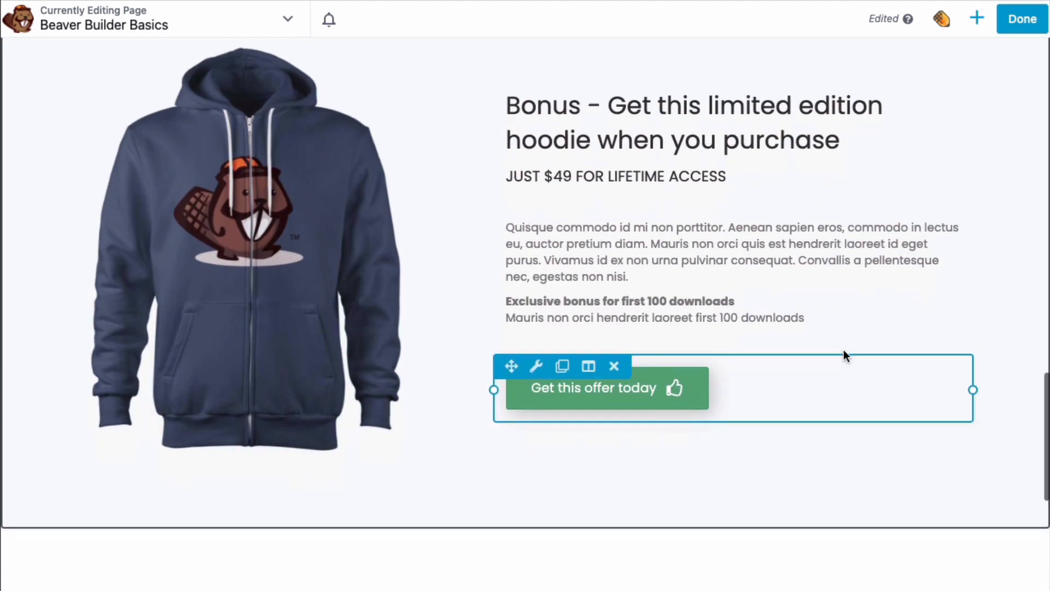
pyautogui.scroll(20, 845, 356)
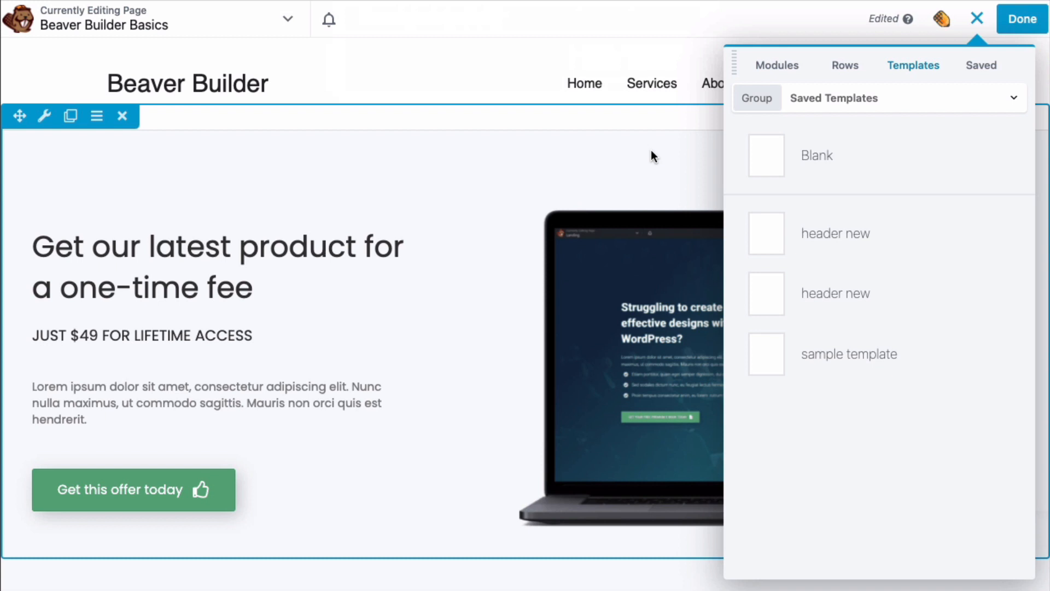
pyautogui.click(839, 162)
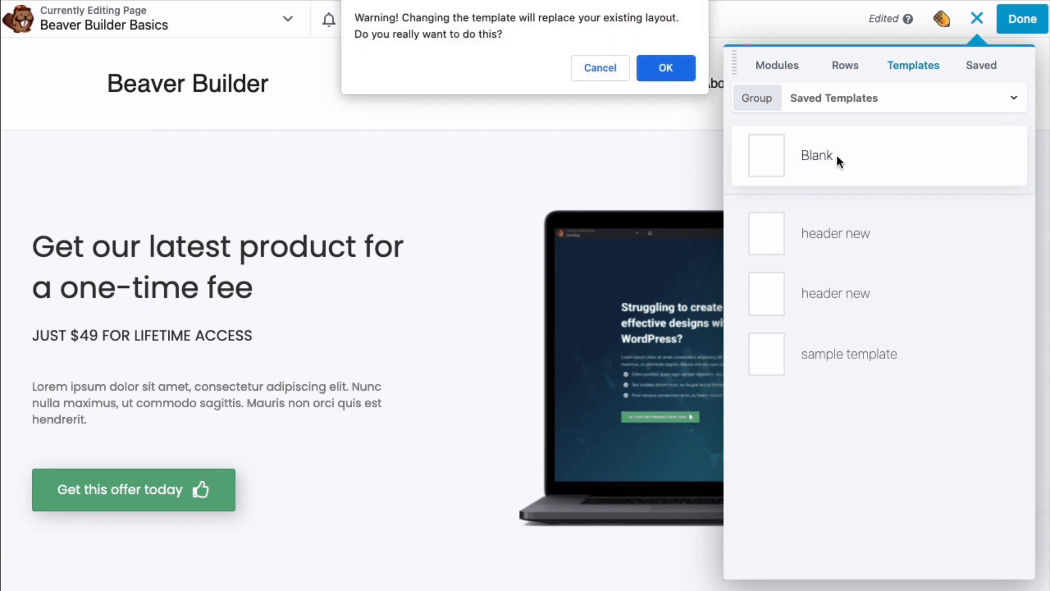
pyautogui.click(667, 66)
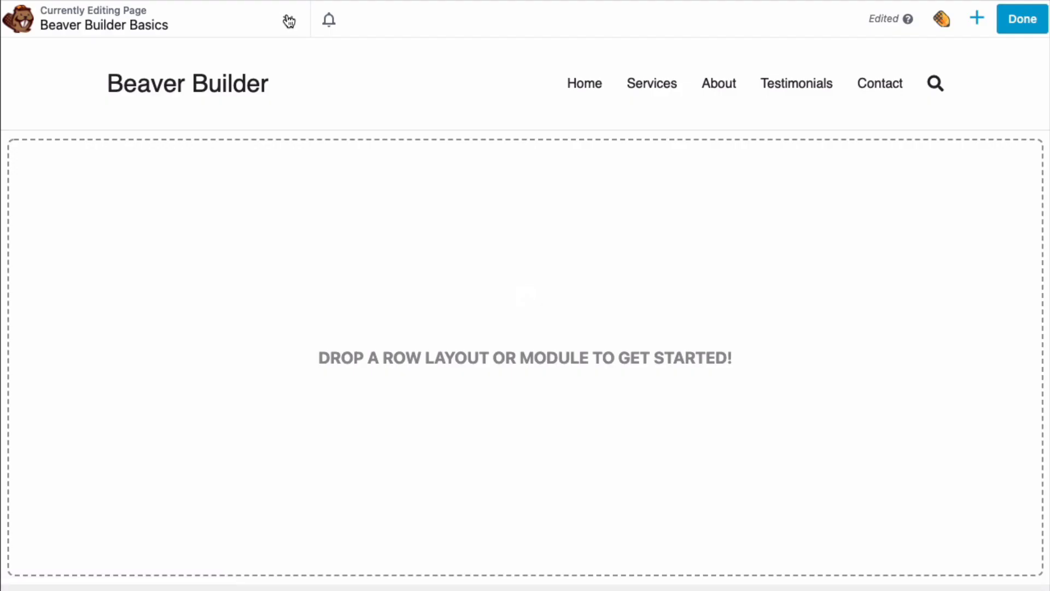
# Step: Duplicate the Beaver Builder Basics layout and retitle the copy Beaver Builder NEW PAGE
pyautogui.click(288, 19)
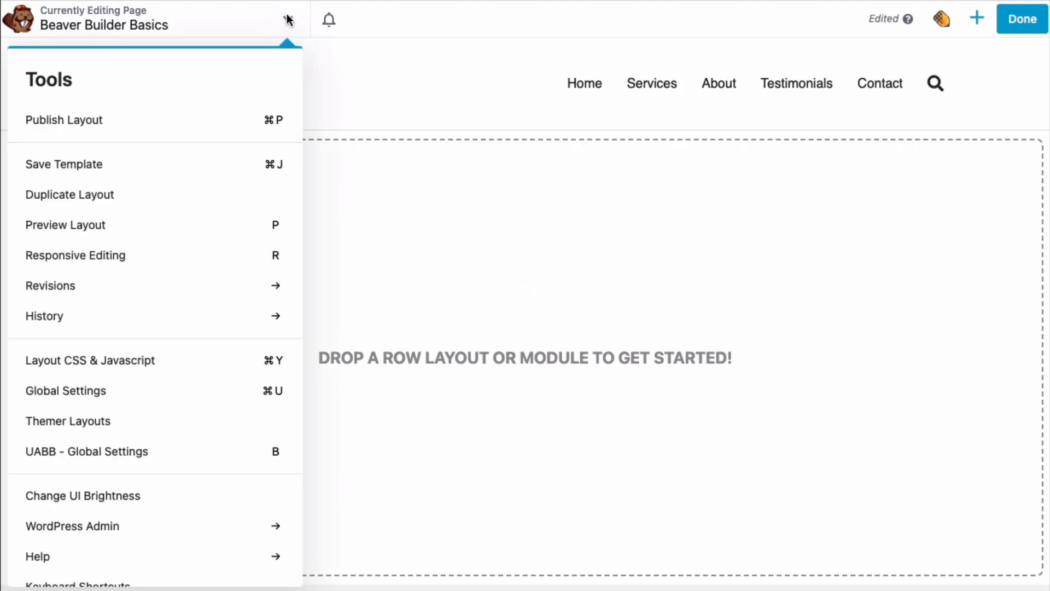
pyautogui.click(142, 200)
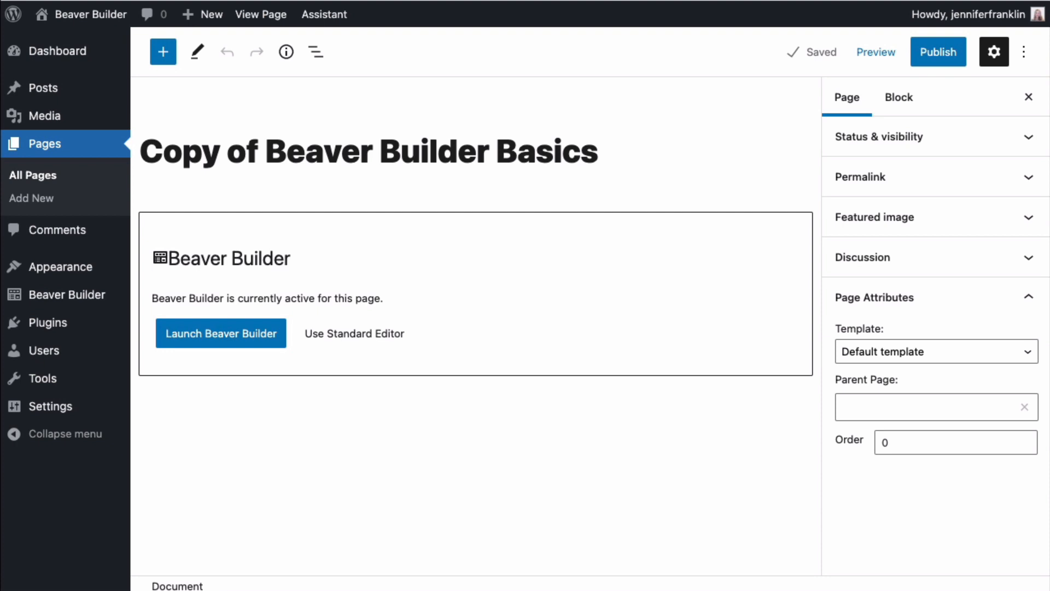
pyautogui.moveTo(266, 152); pyautogui.dragTo(140, 151)
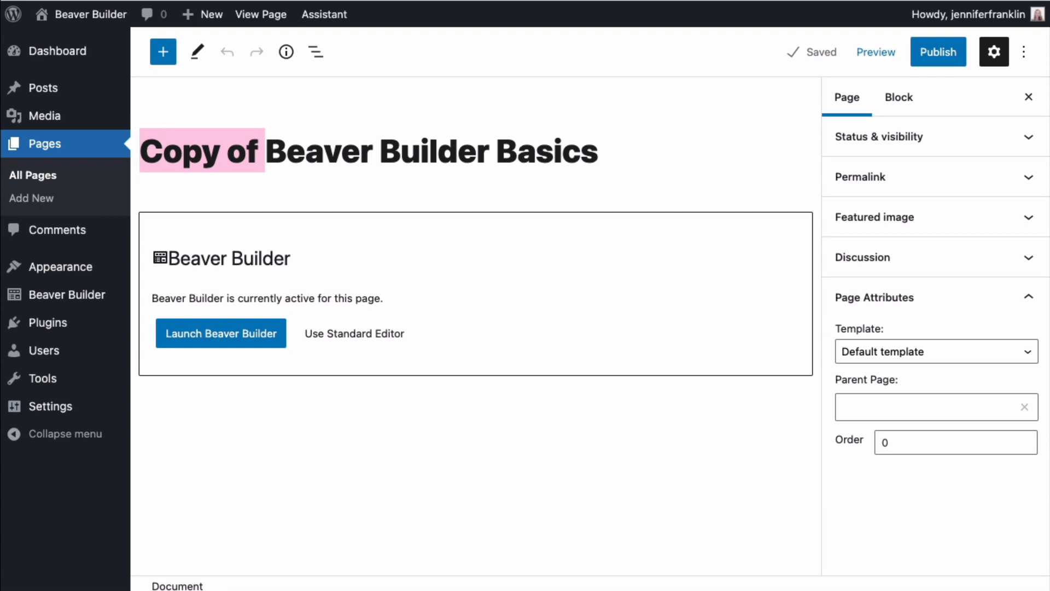
pyautogui.press('BackSpace')
pyautogui.write('NEW P')
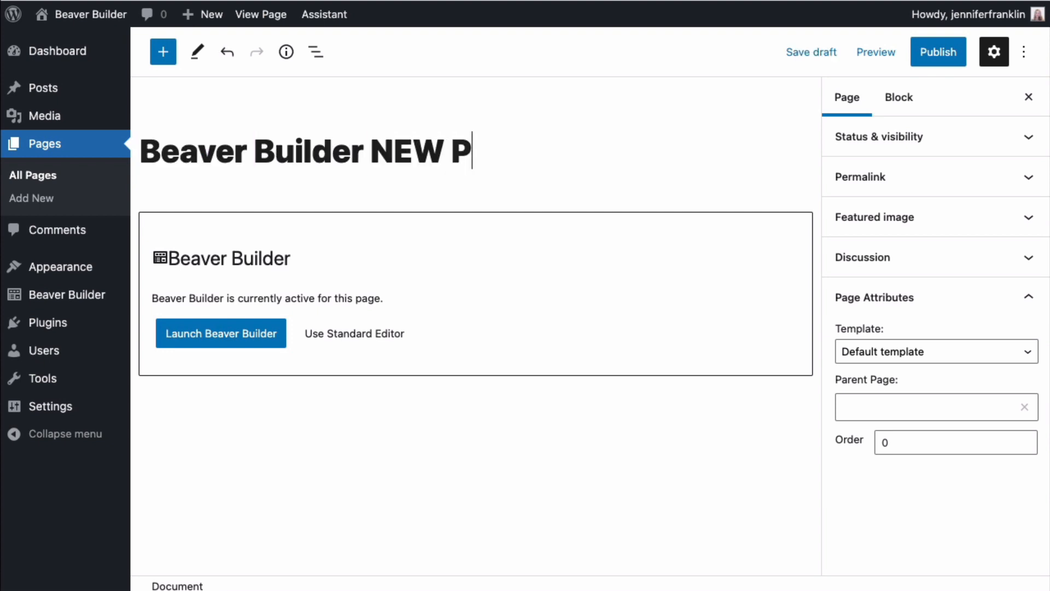
pyautogui.write('AGE')
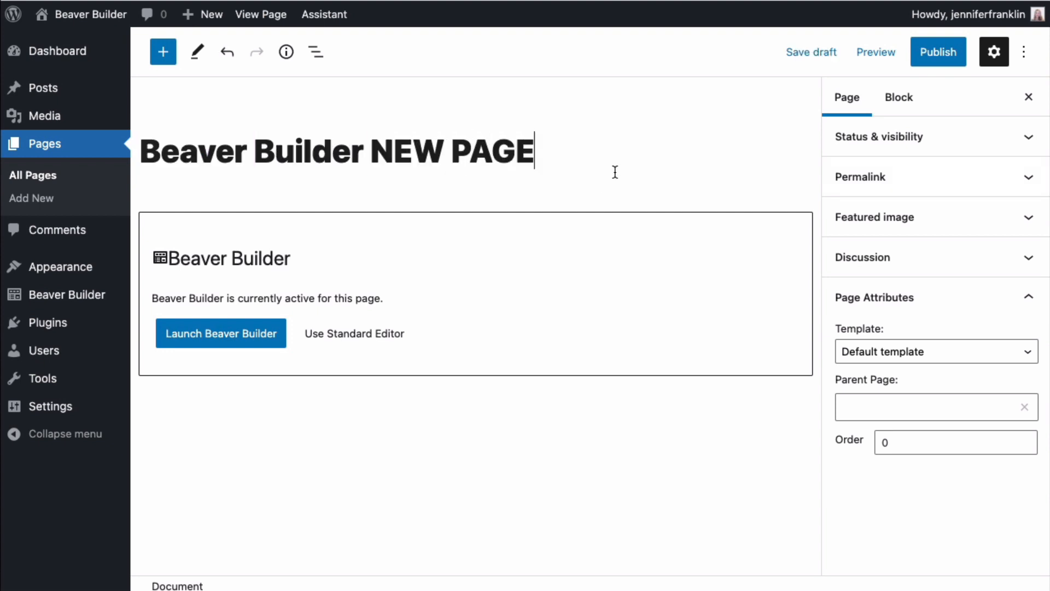
# Step: Set the copied page's URL slug to beaver-builder-basics-new-page and launch Beaver Builder on it
pyautogui.click(1031, 177)
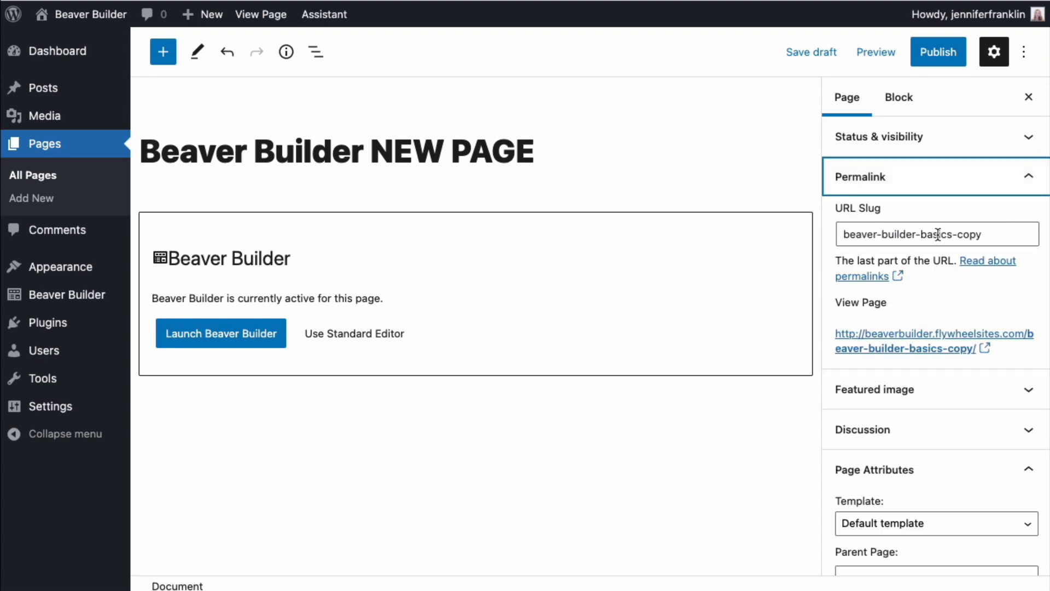
pyautogui.moveTo(985, 234); pyautogui.dragTo(957, 235)
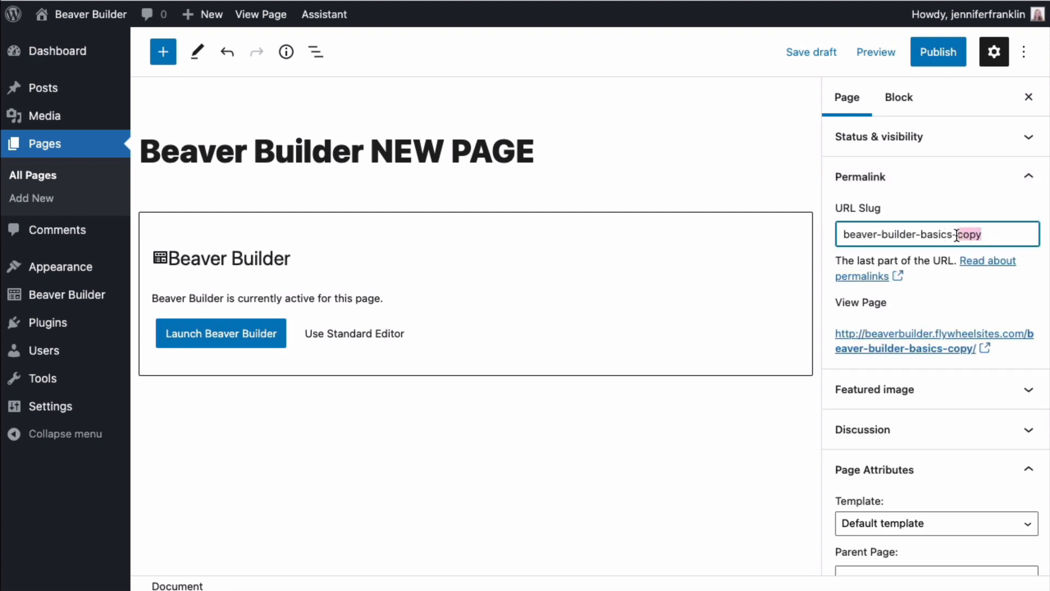
pyautogui.write('new-page')
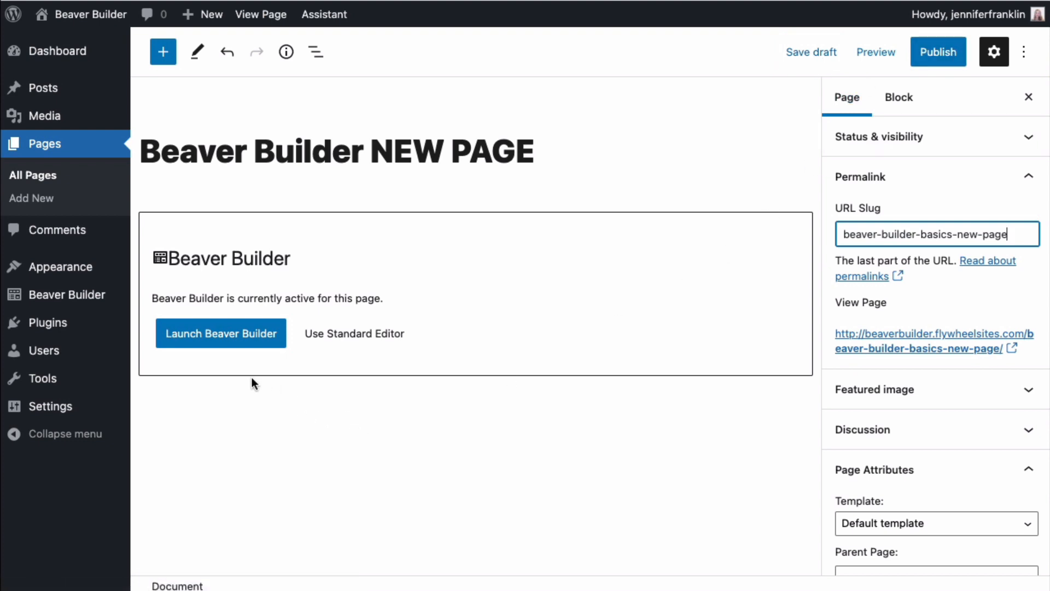
pyautogui.click(235, 343)
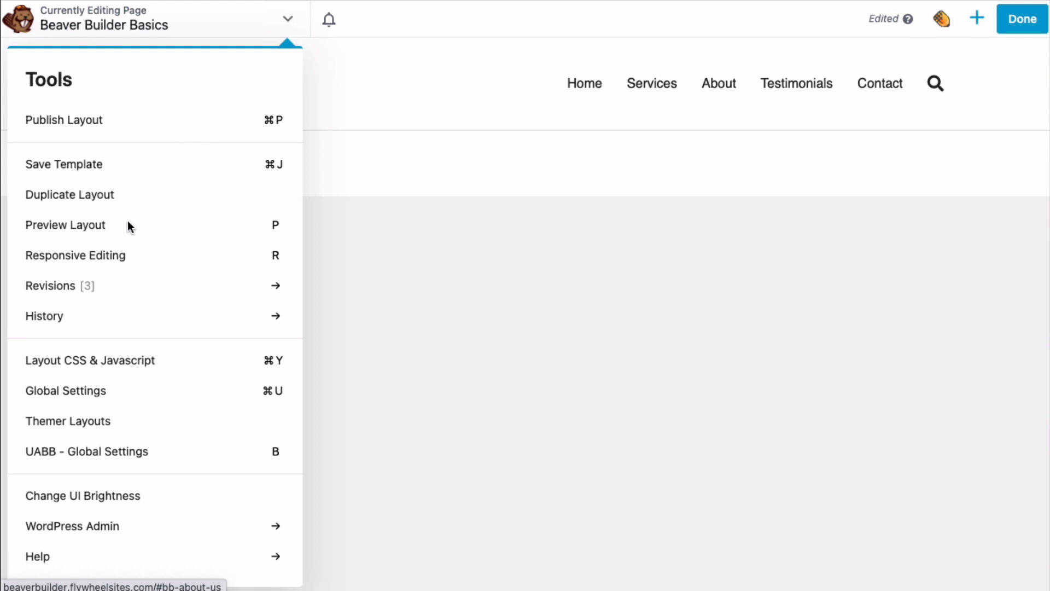
# Step: Preview the Beaver Builder Basics layout at phone, tablet and desktop sizes, and return to editing
pyautogui.click(78, 231)
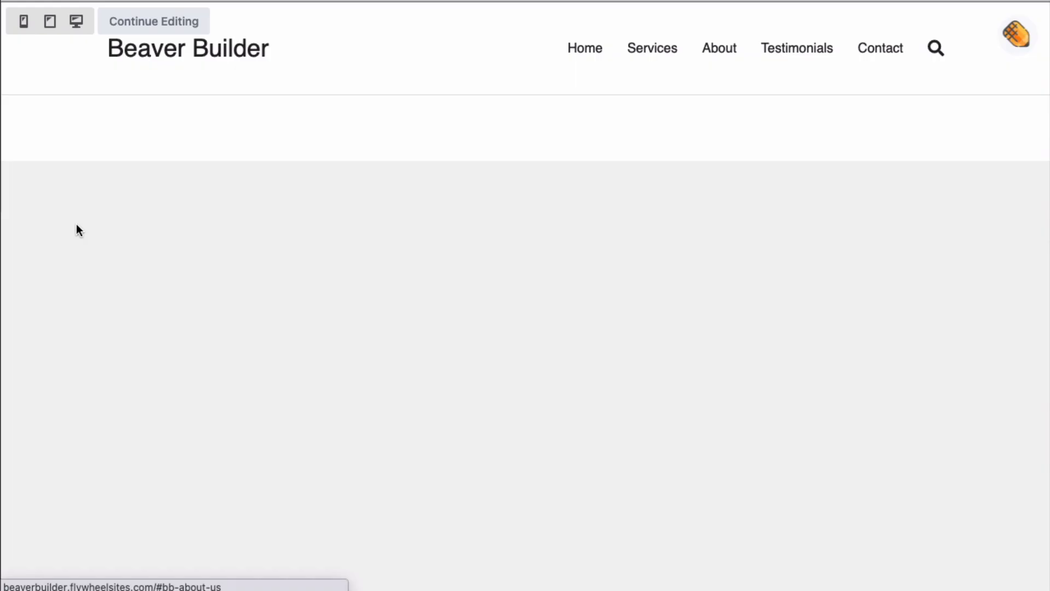
pyautogui.click(24, 23)
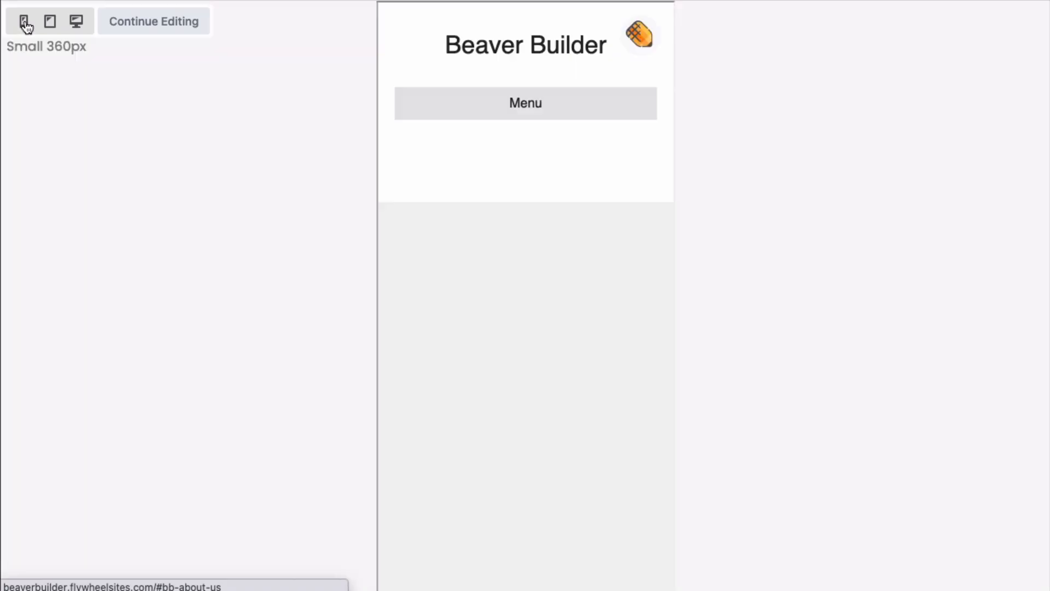
pyautogui.click(50, 25)
pyautogui.click(77, 23)
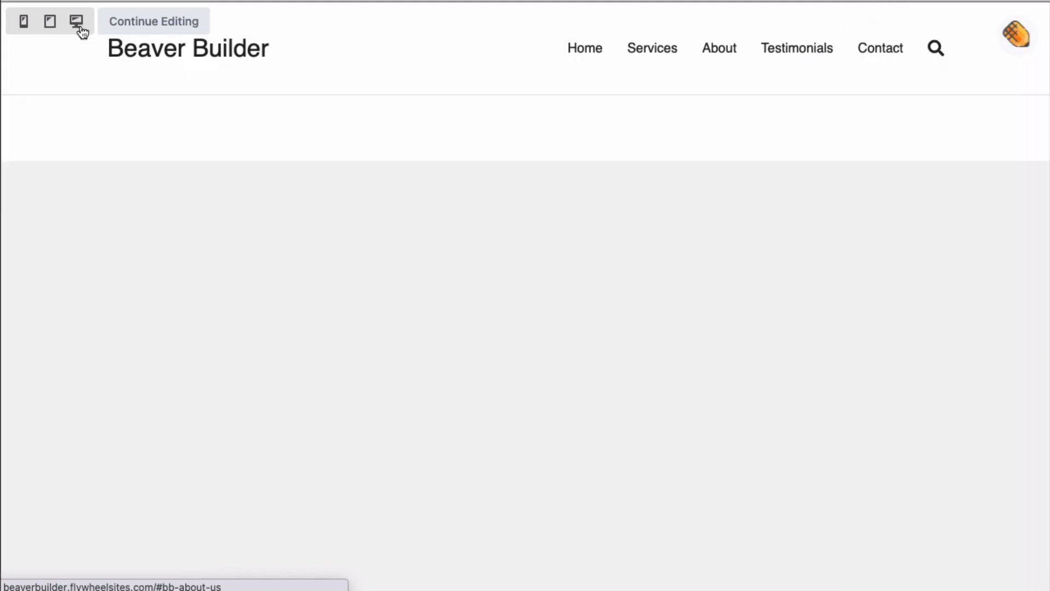
pyautogui.click(169, 32)
pyautogui.click(171, 33)
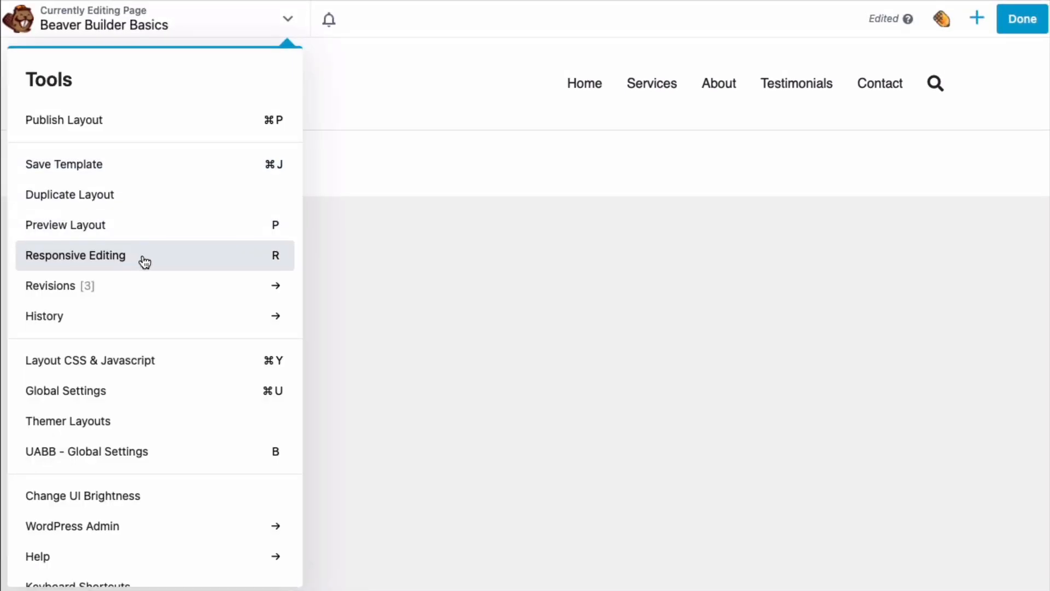
# Step: Enter Responsive Editing and set the Responsive Editing text's font size to 28 px for the small device size
pyautogui.click(145, 256)
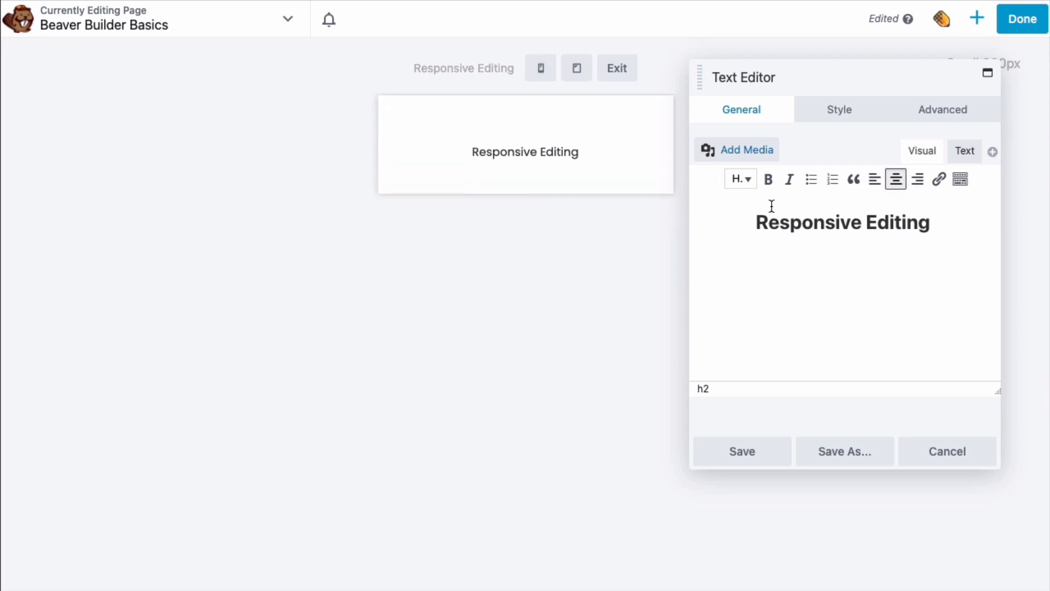
pyautogui.click(839, 122)
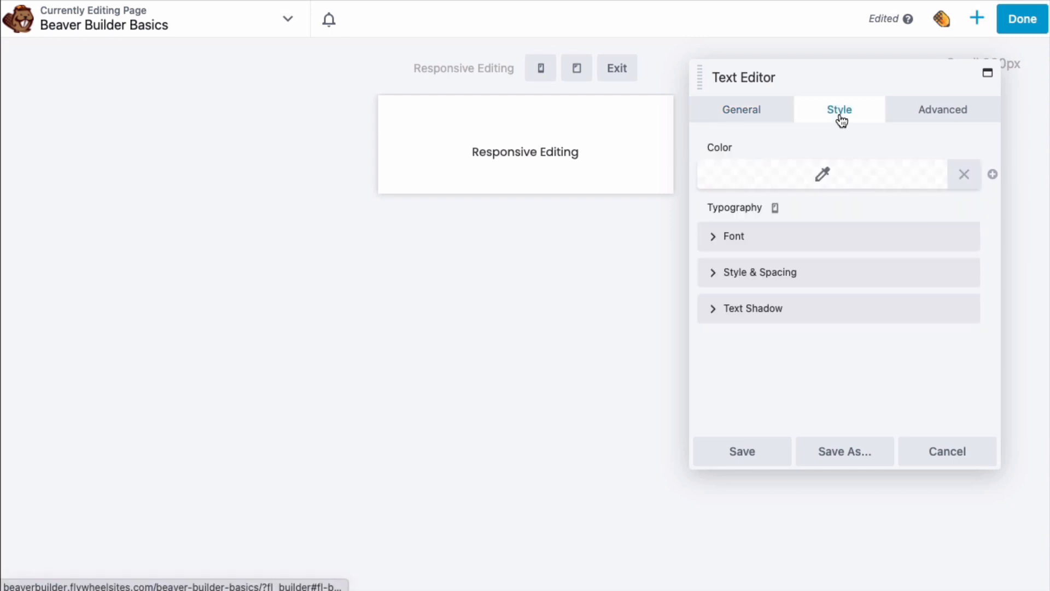
pyautogui.click(754, 242)
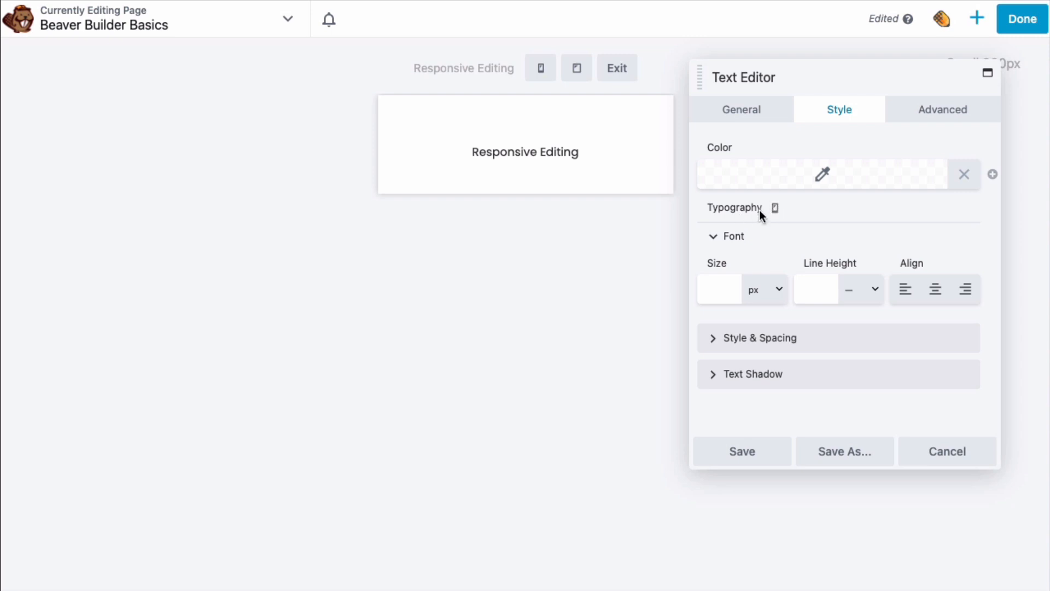
pyautogui.click(715, 288)
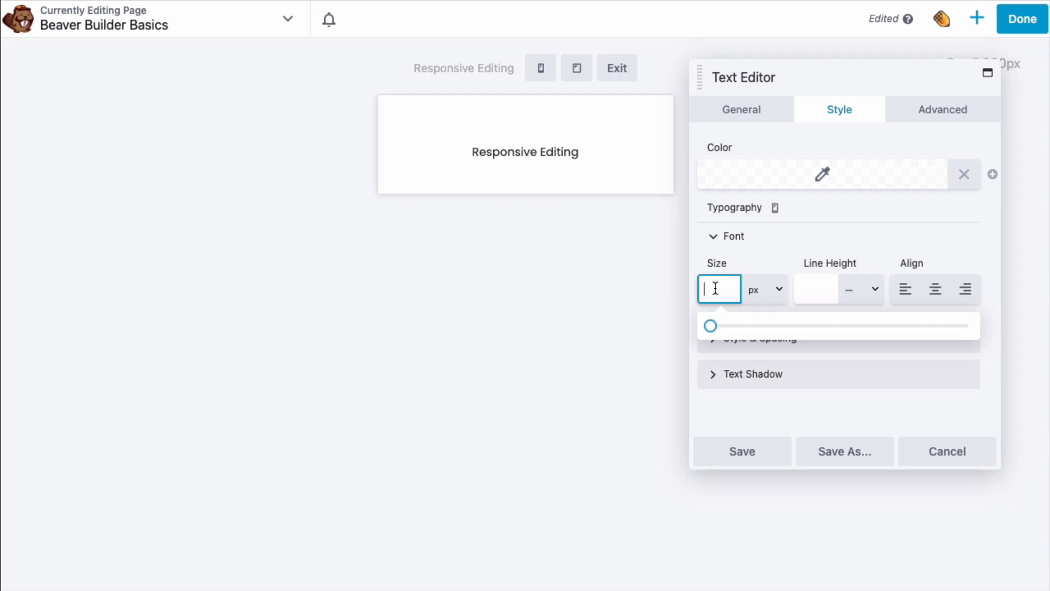
pyautogui.write('28')
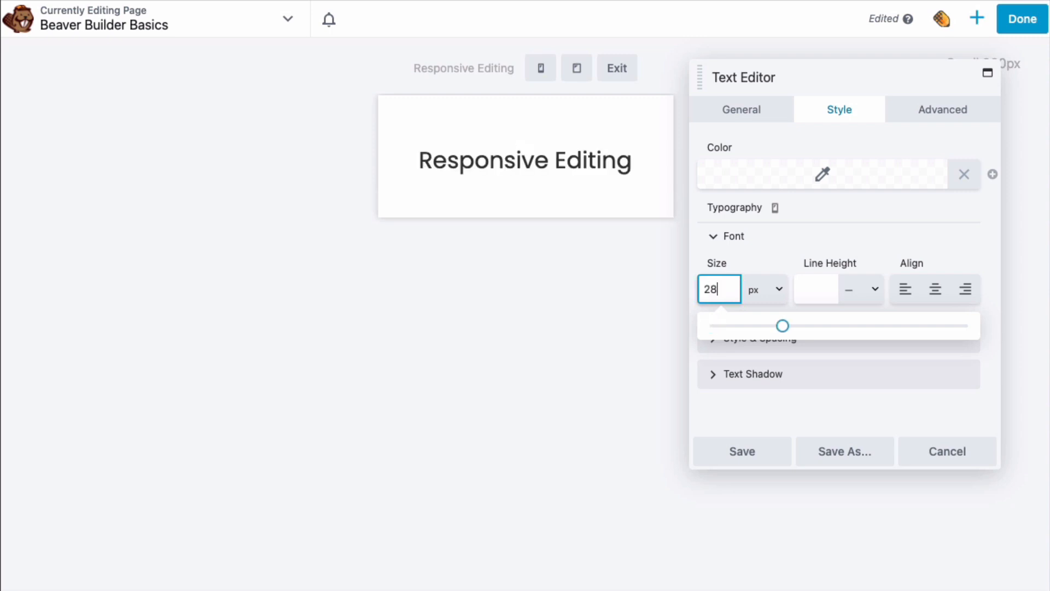
# Step: Set the text's font size to 38 px for the medium device size and switch back to the small size
pyautogui.click(775, 209)
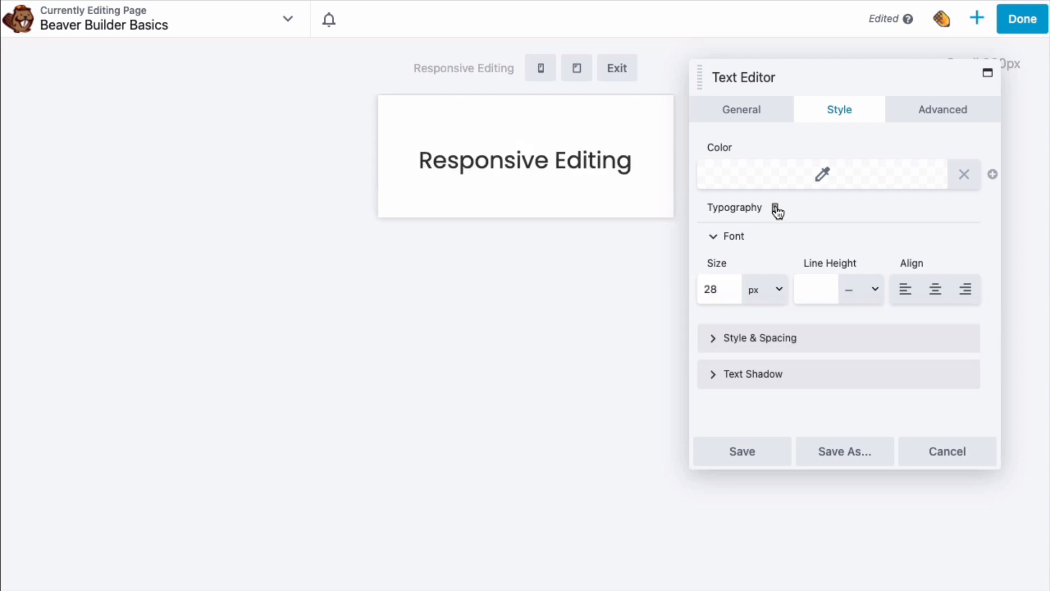
pyautogui.click(775, 213)
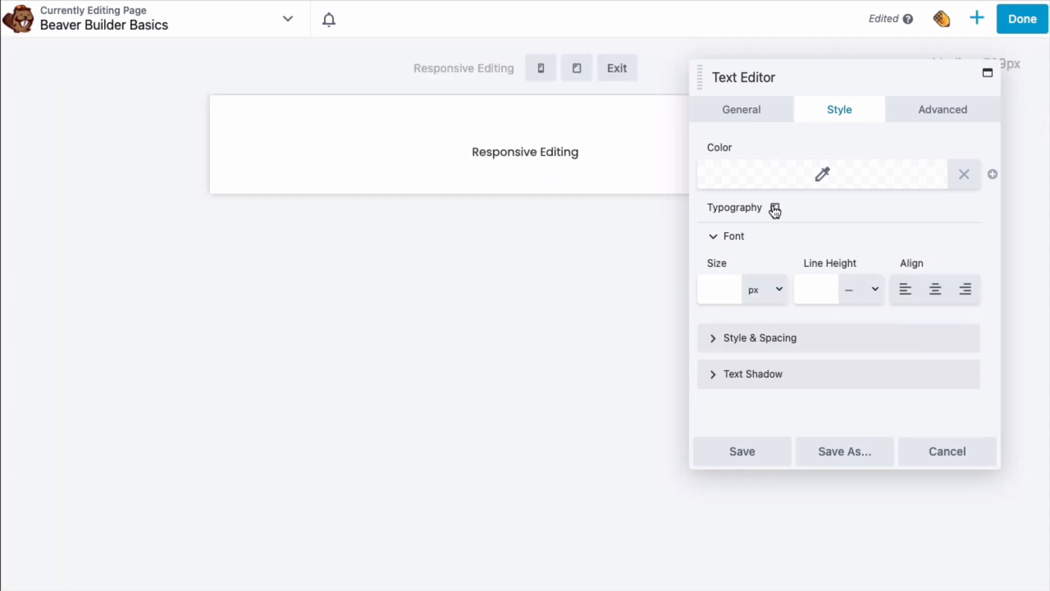
pyautogui.click(721, 290)
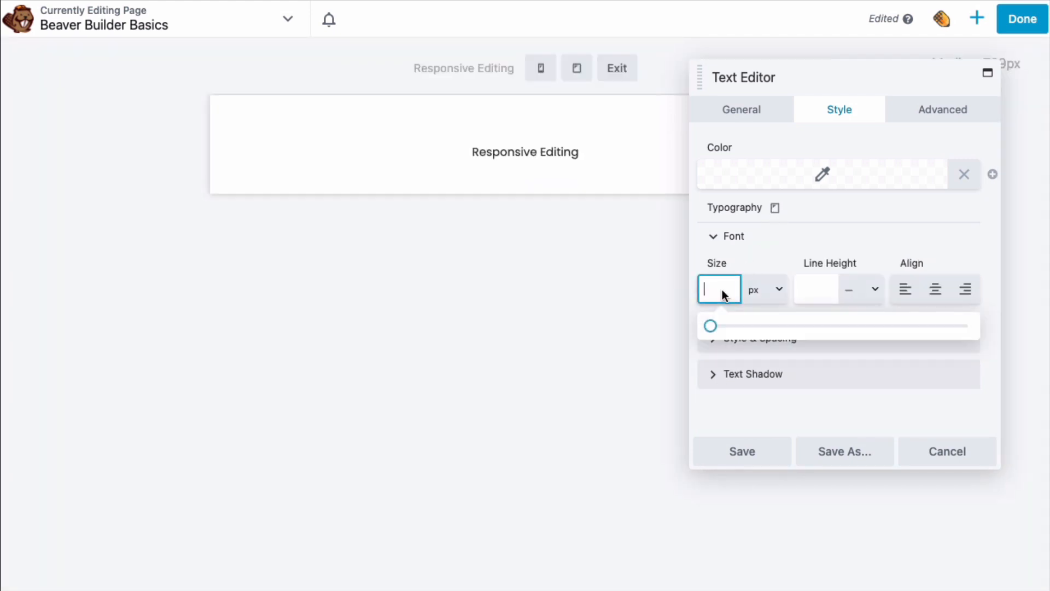
pyautogui.write('38')
pyautogui.click(776, 211)
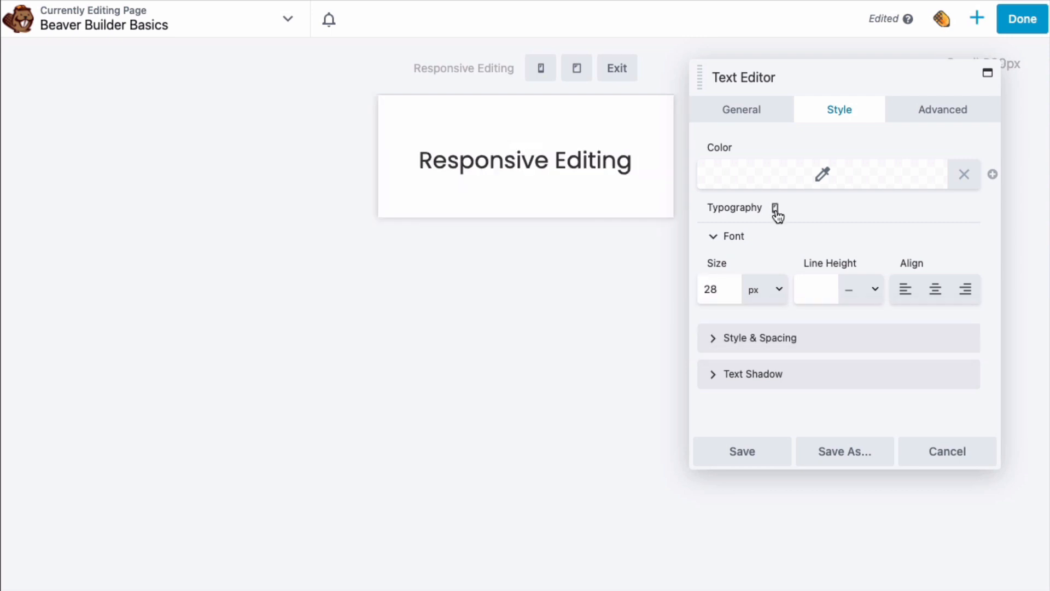
# Step: Set the Responsive Editing text's font size to 50 px for the large desktop size
pyautogui.click(775, 212)
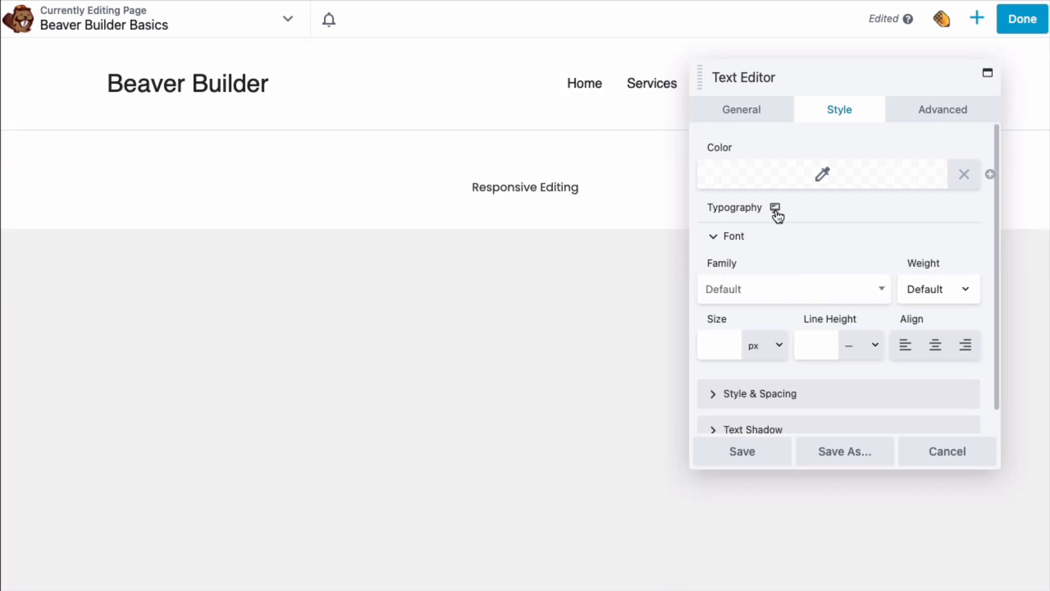
pyautogui.click(724, 342)
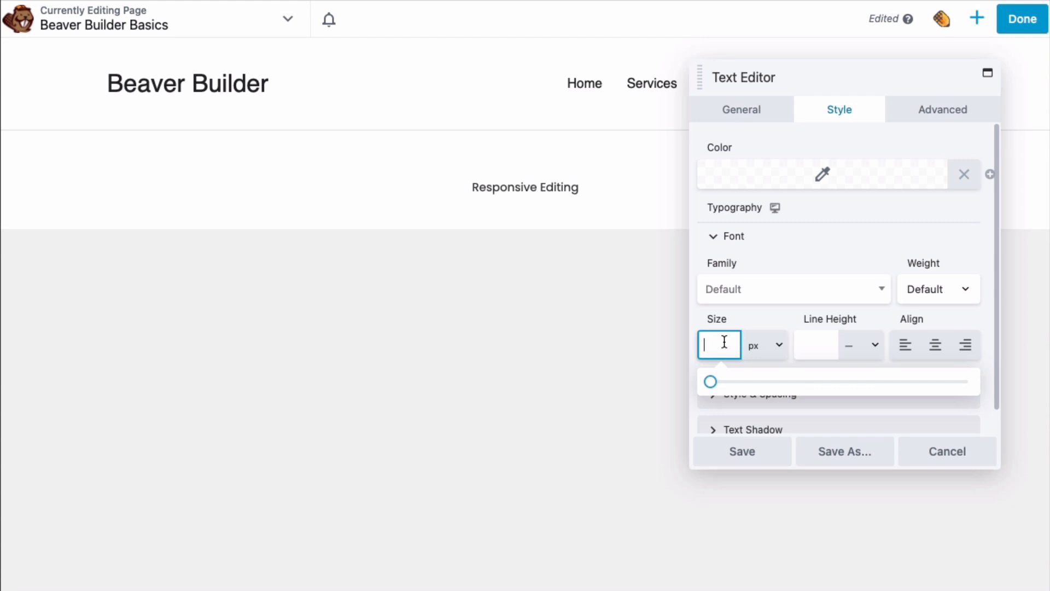
pyautogui.write('50')
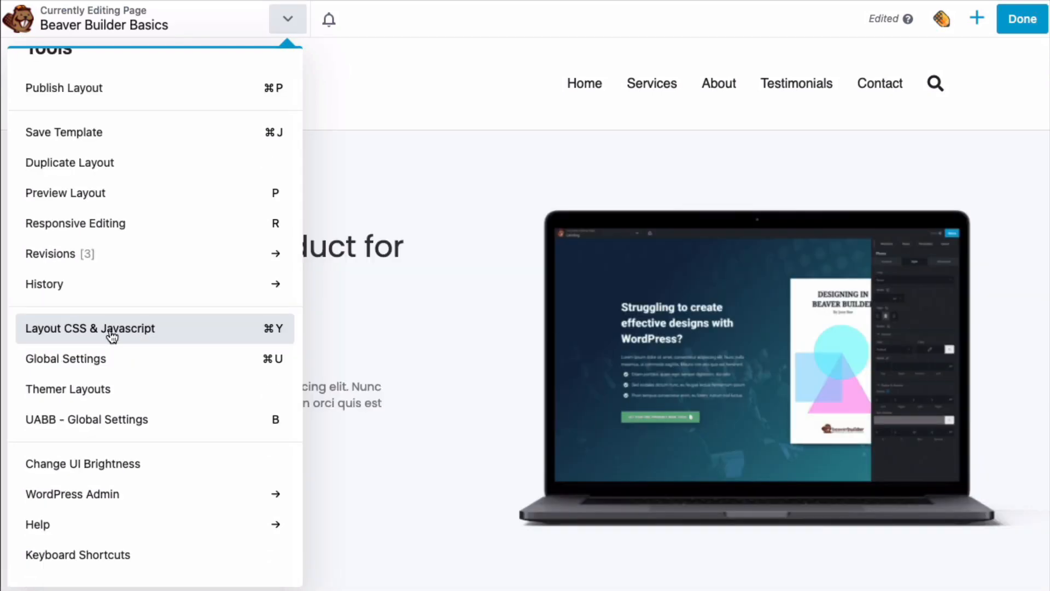
# Step: Open the layout's CSS and JavaScript settings, and review the heading's advanced options, including the ID and Class help notes
pyautogui.click(184, 336)
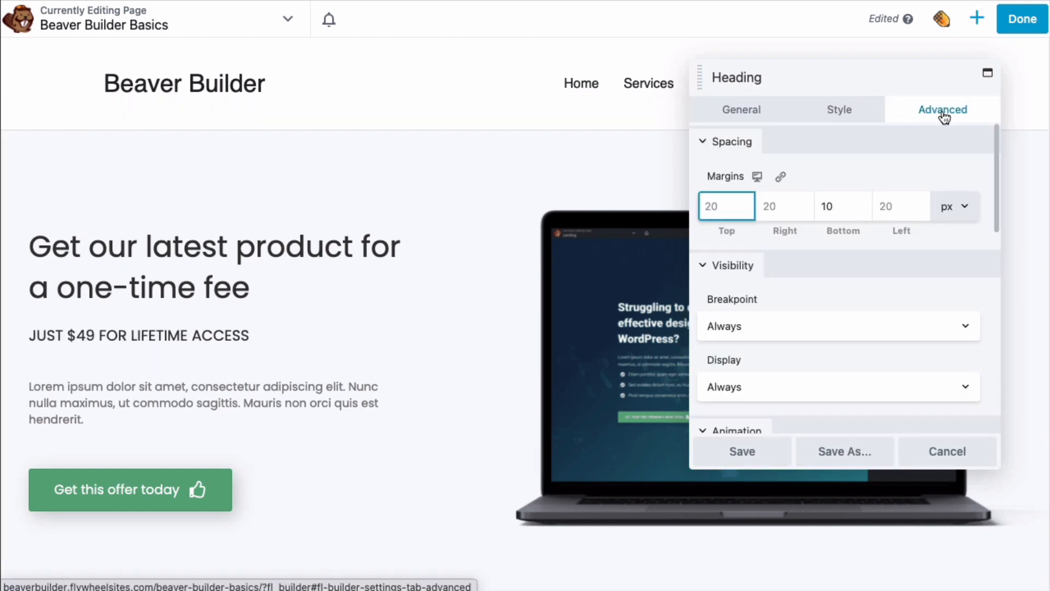
pyautogui.scroll(-4, 863, 294)
pyautogui.scroll(-5, 863, 294)
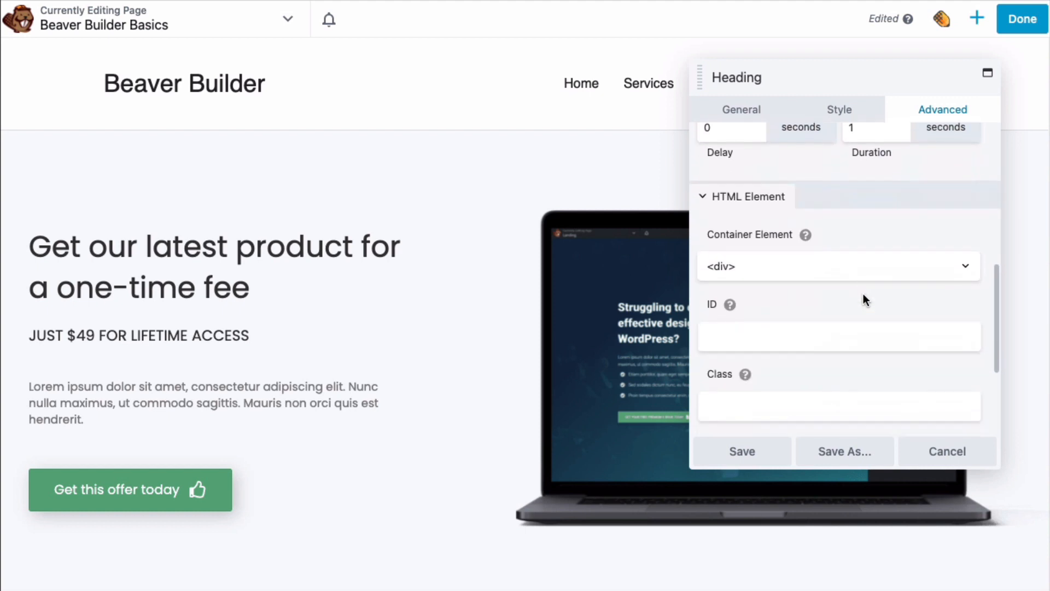
pyautogui.moveTo(726, 222)
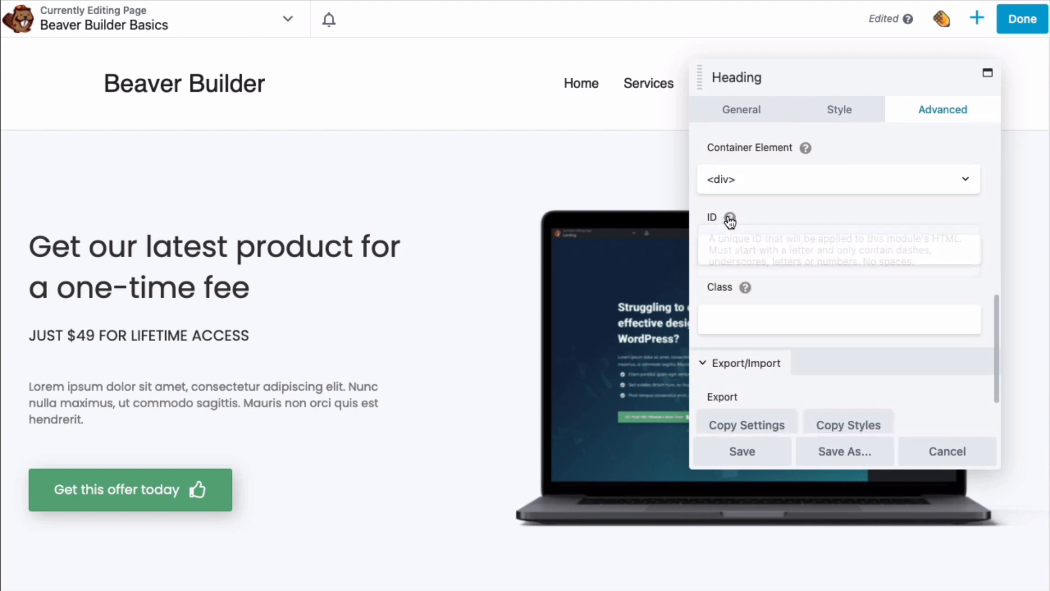
pyautogui.moveTo(745, 288)
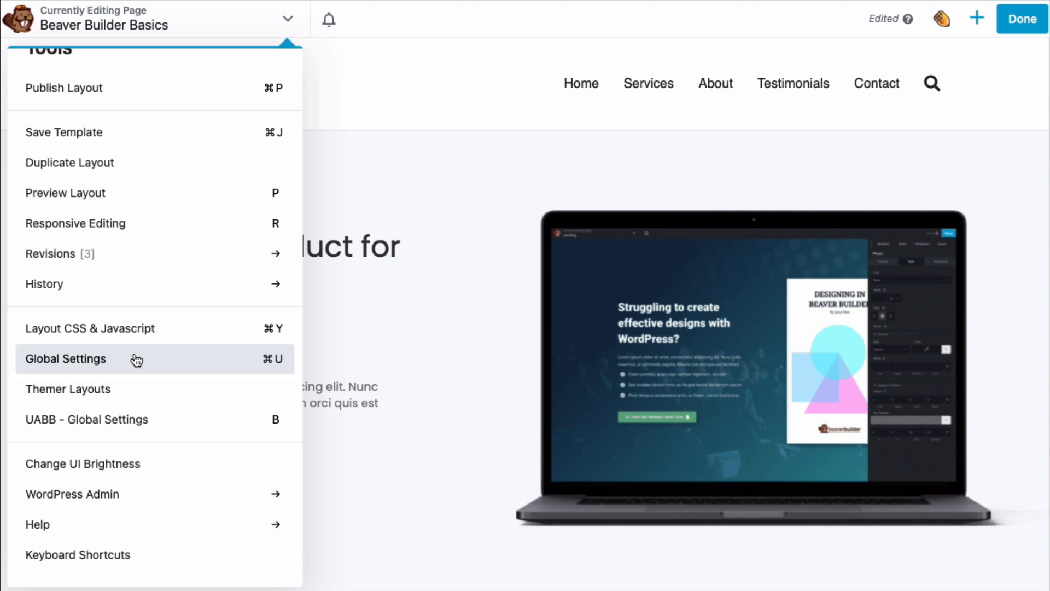
# Step: Switch the builder's interface brightness to dark and back to light
pyautogui.scroll(-3, 114, 469)
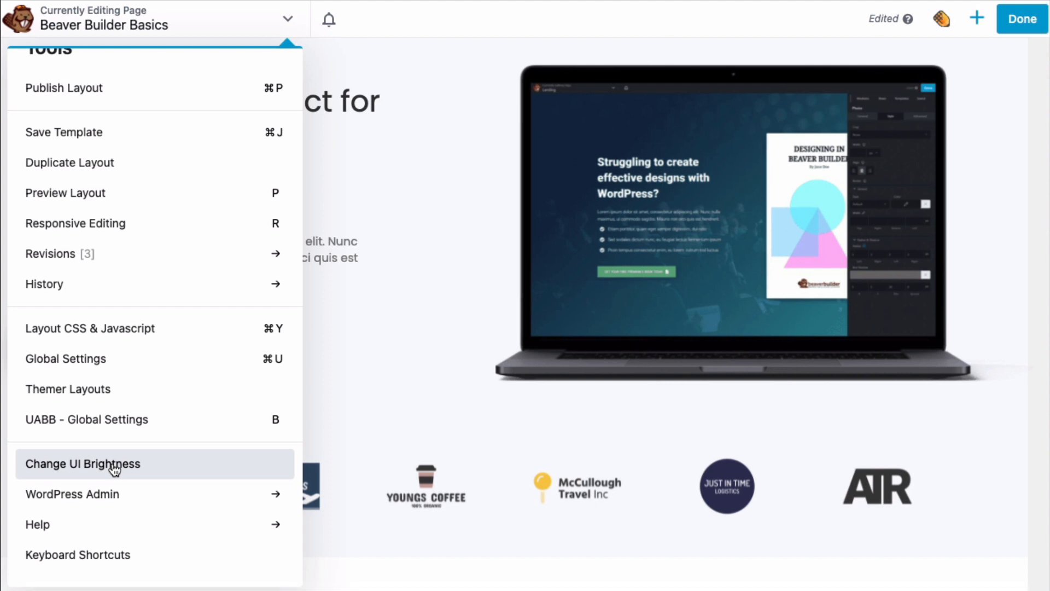
pyautogui.click(113, 469)
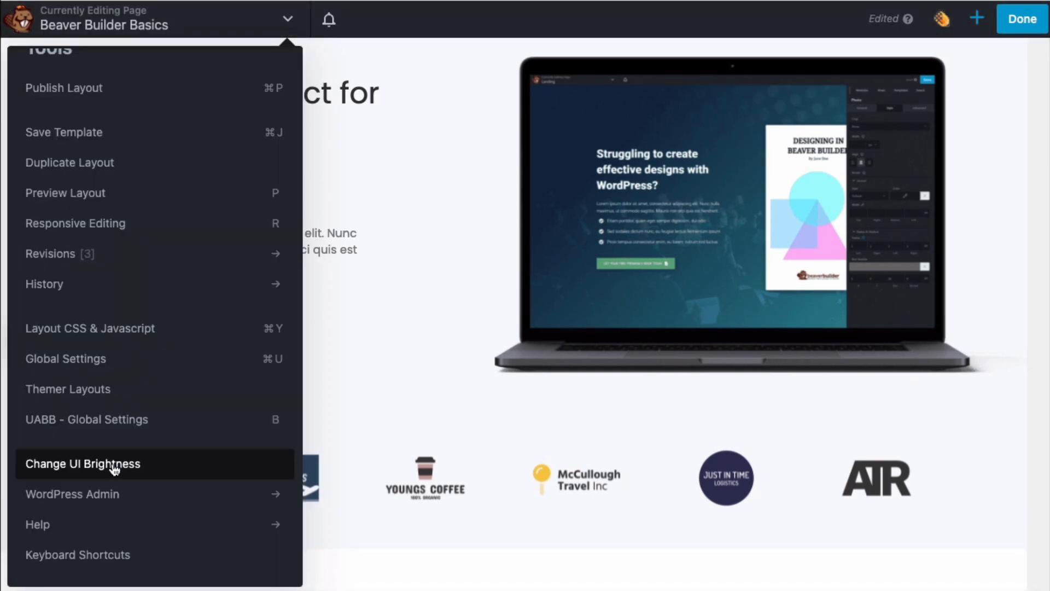
pyautogui.click(114, 469)
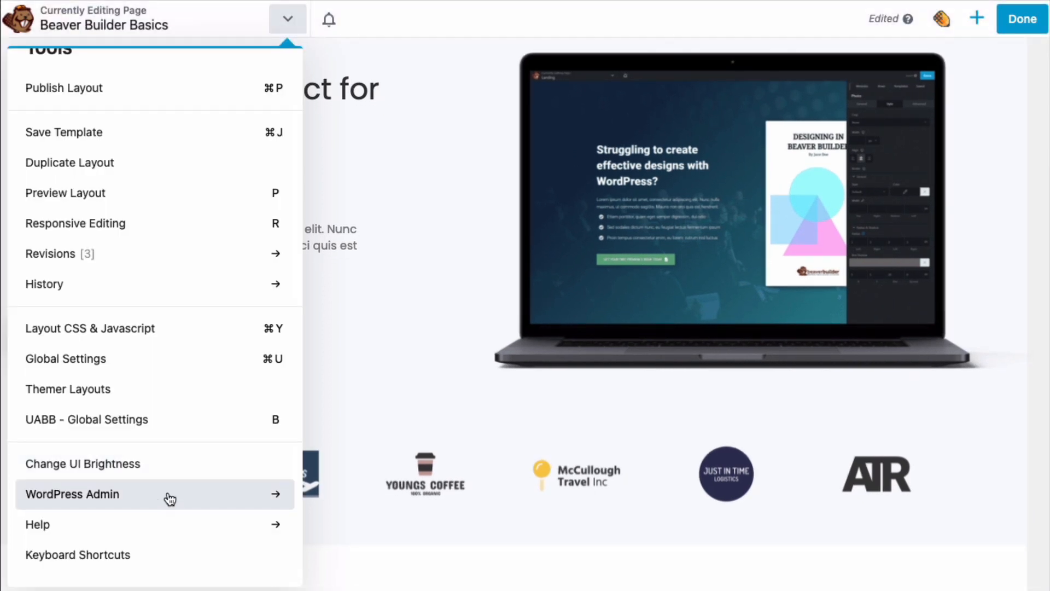
# Step: Look through the WordPress Admin and Help options and view the list of keyboard shortcuts
pyautogui.click(170, 497)
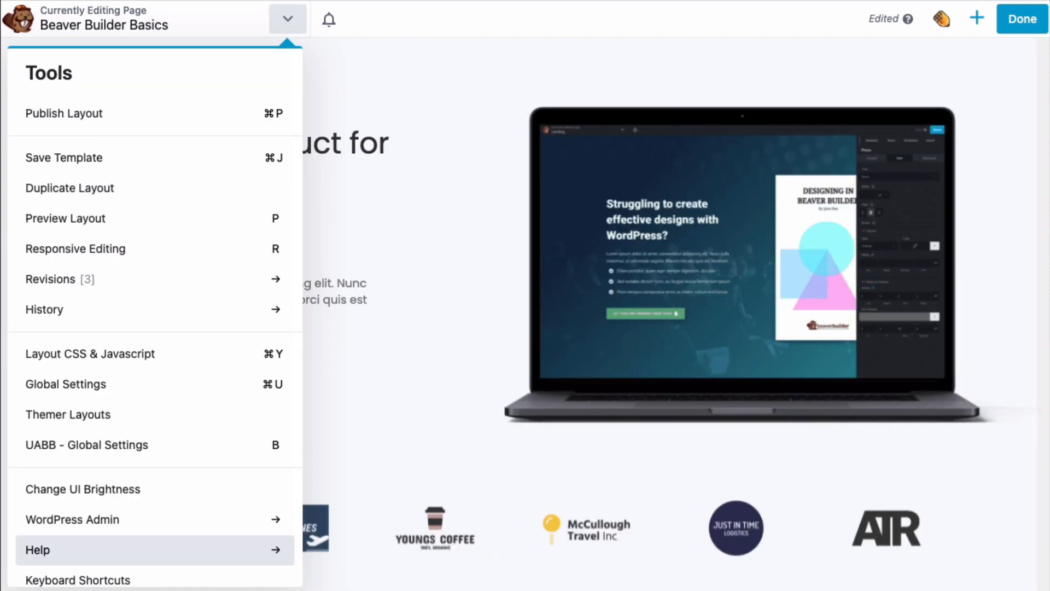
pyautogui.click(49, 549)
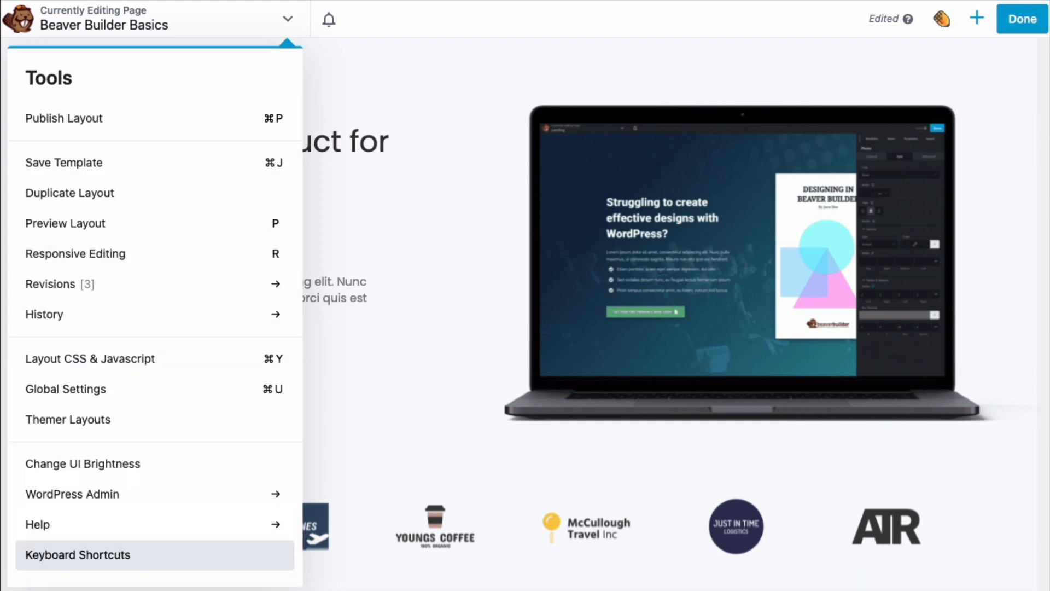
pyautogui.click(77, 554)
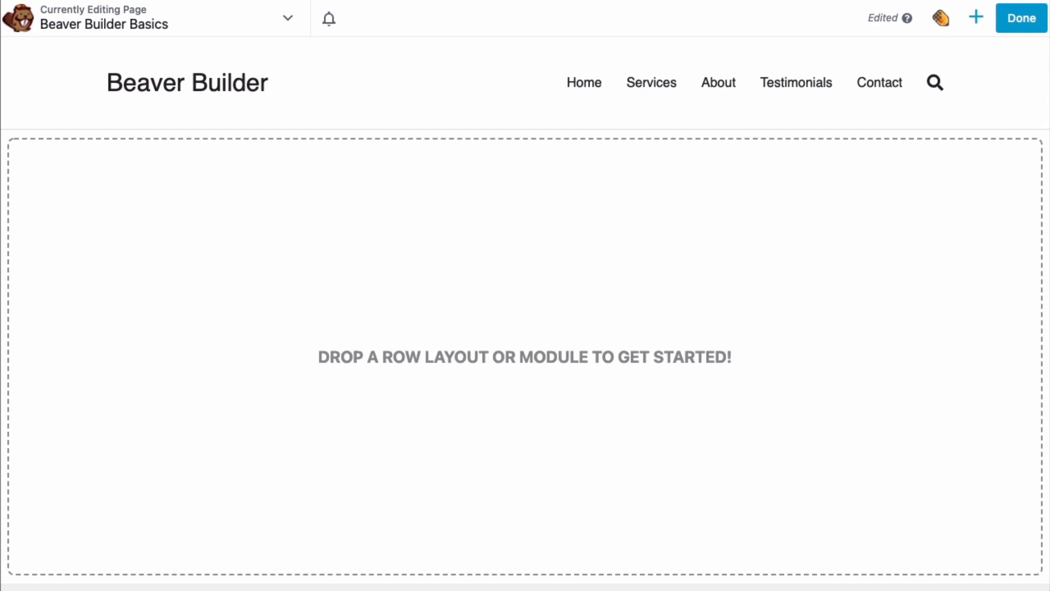
# Step: Browse the Landing Pages templates and try to apply the Home template to the blank layout
pyautogui.click(975, 18)
pyautogui.scroll(-7, 952, 230)
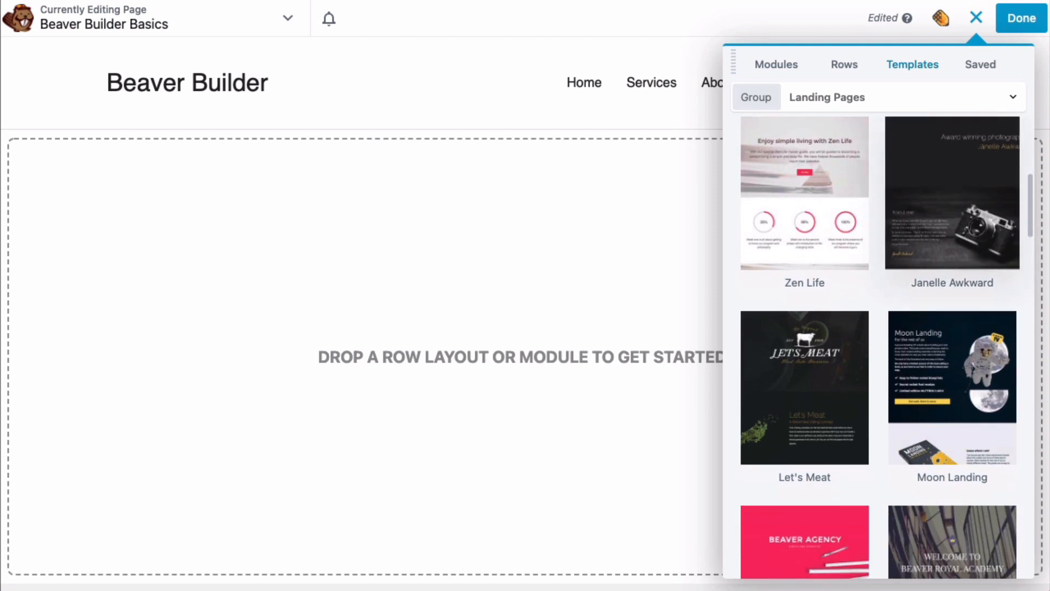
pyautogui.scroll(-10, 886, 348)
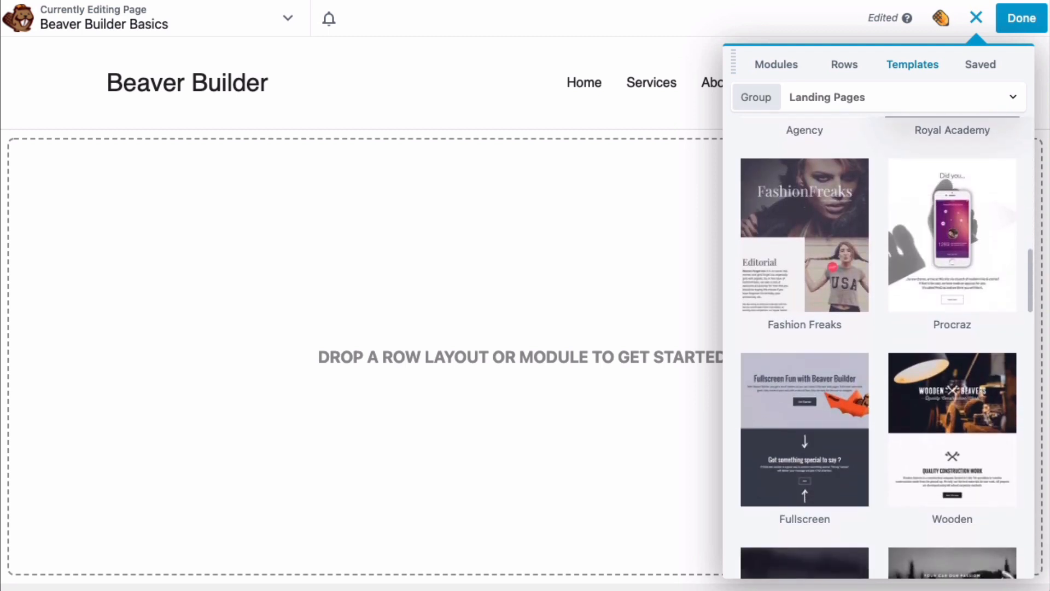
pyautogui.scroll(-12, 878, 347)
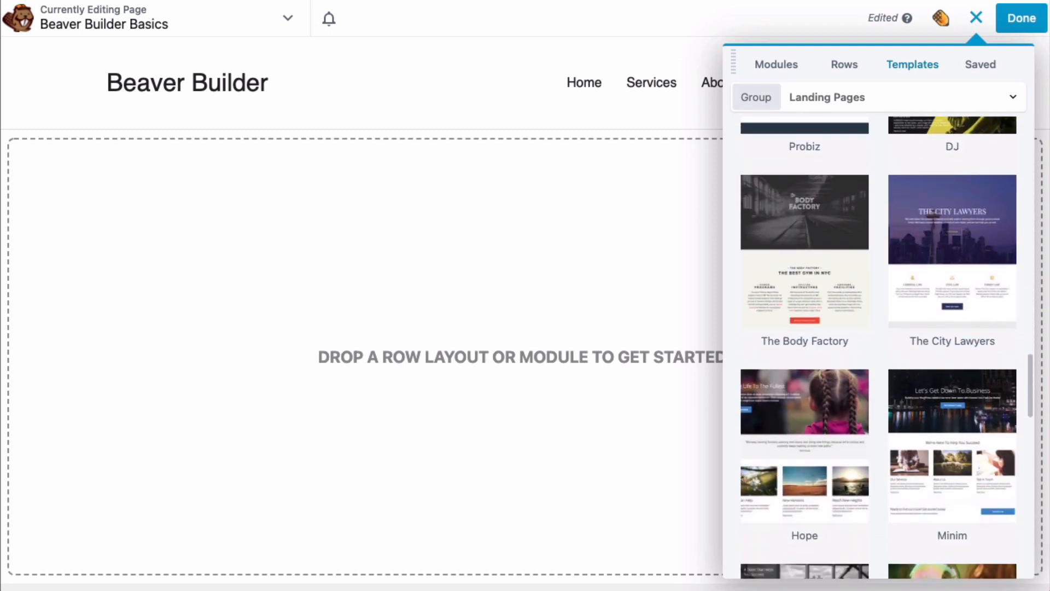
pyautogui.scroll(-3, 885, 348)
pyautogui.scroll(20, 886, 347)
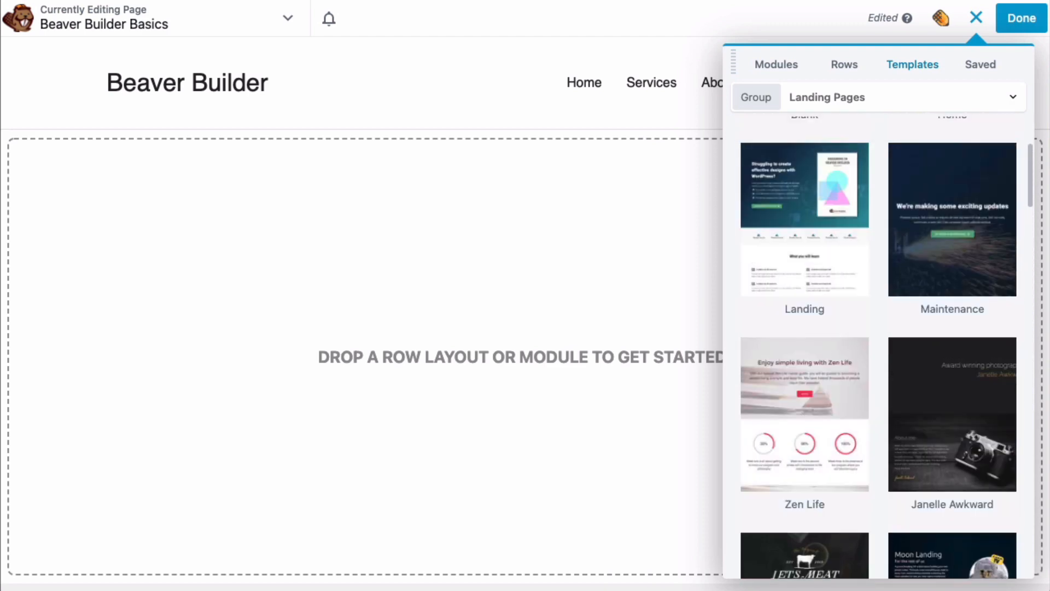
pyautogui.scroll(3, 951, 219)
pyautogui.click(951, 213)
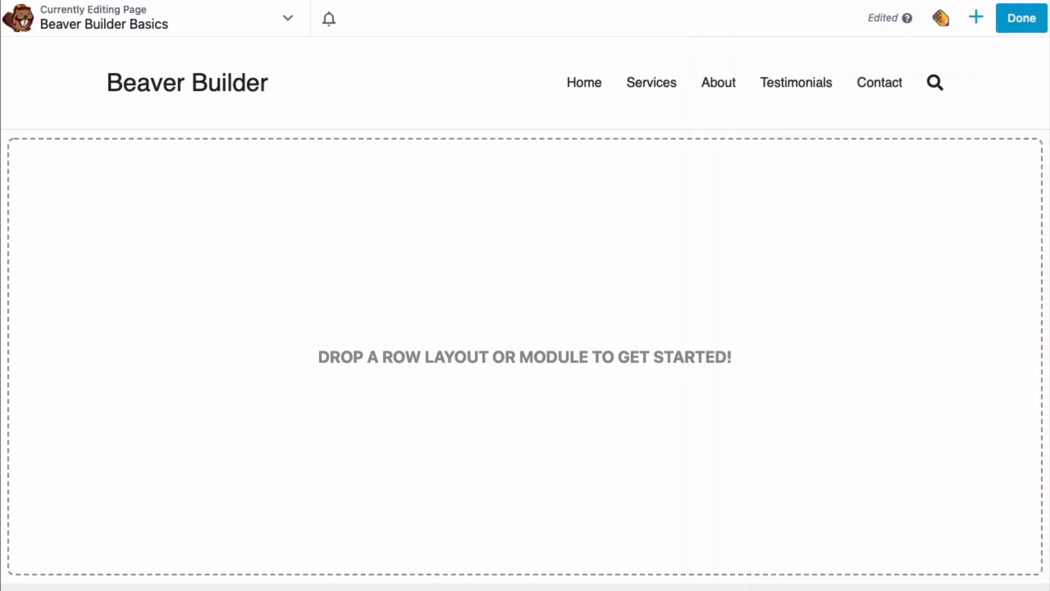
# Step: Review the template groups and the Landing Pages designs, and apply the Home template to the page
pyautogui.click(977, 22)
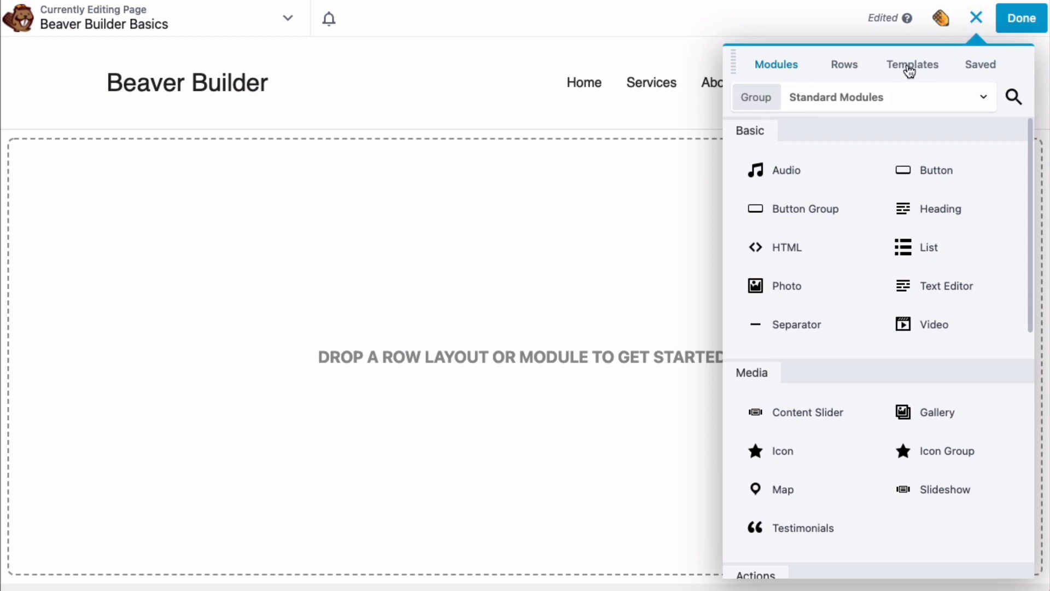
pyautogui.click(910, 68)
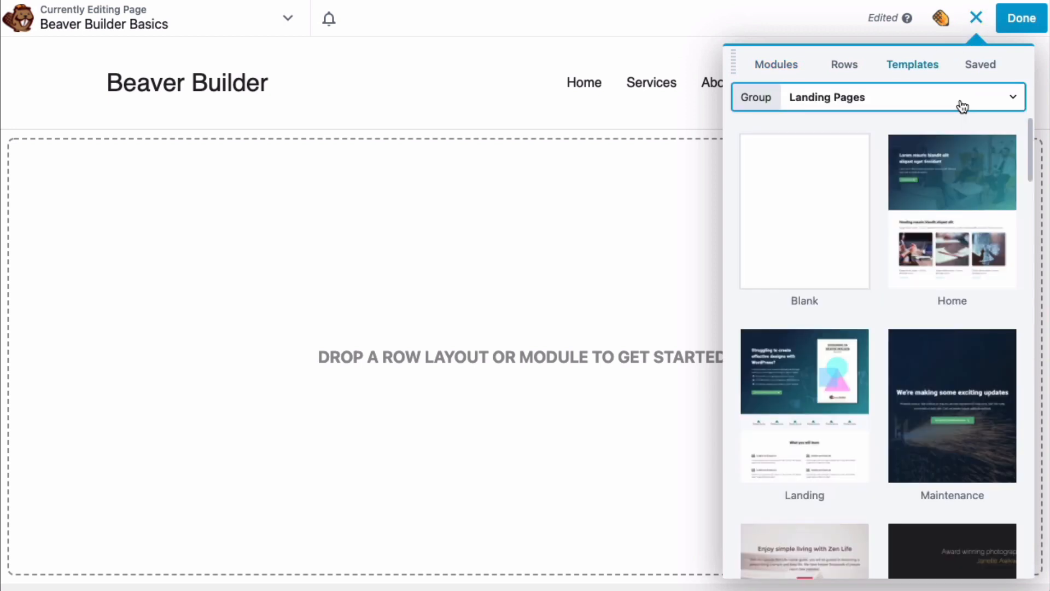
pyautogui.click(962, 106)
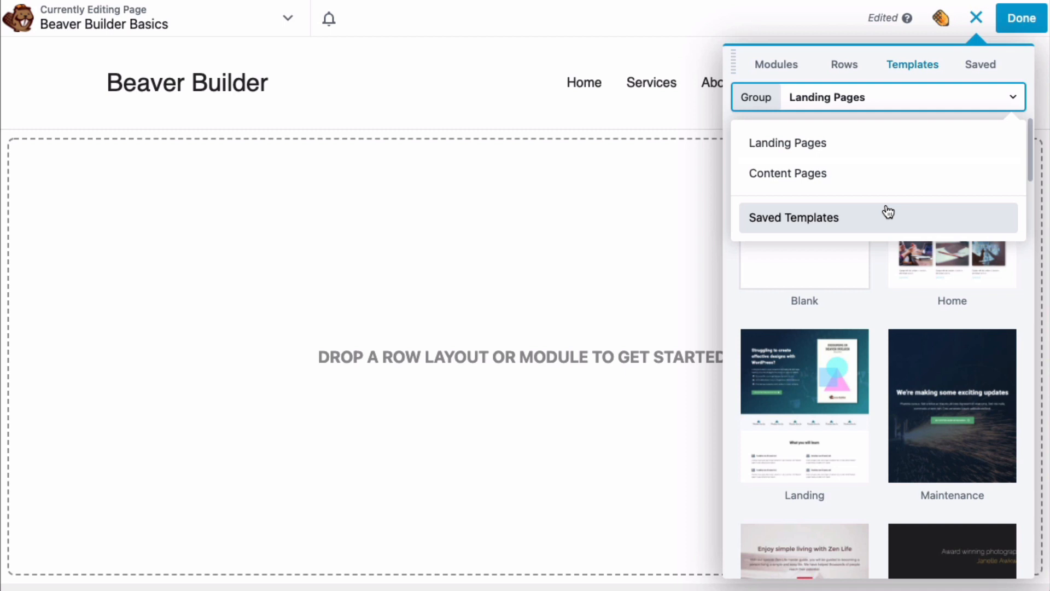
pyautogui.scroll(-7, 889, 213)
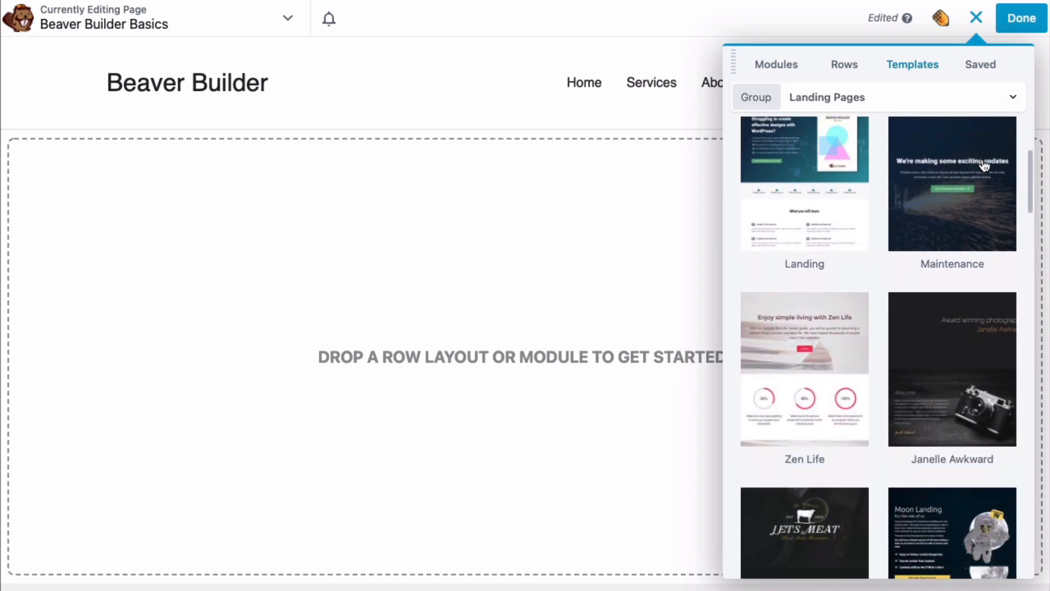
pyautogui.scroll(-8, 984, 165)
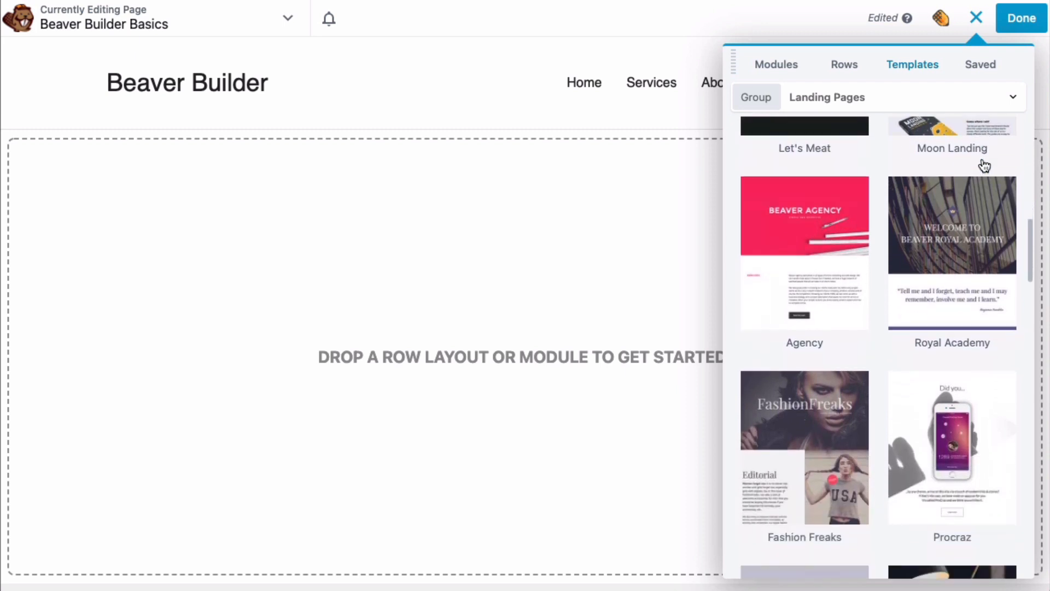
pyautogui.scroll(-8, 985, 165)
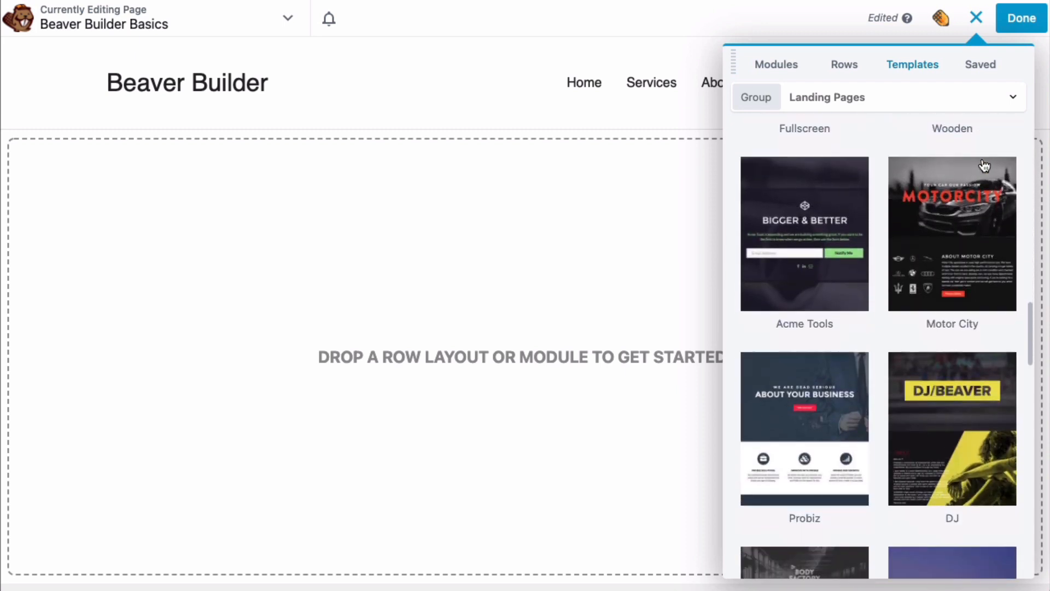
pyautogui.scroll(20, 985, 166)
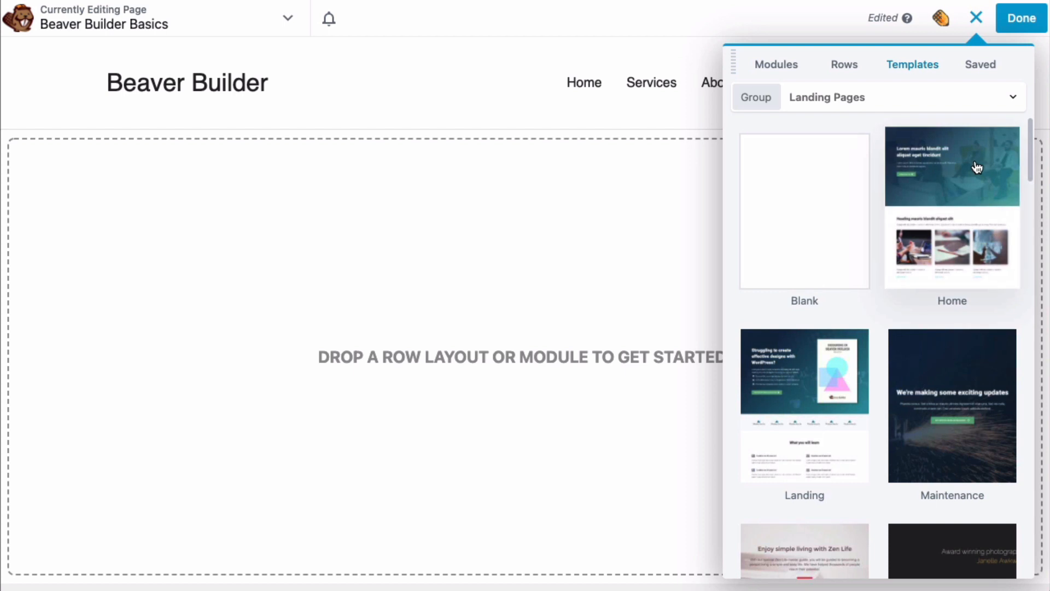
pyautogui.click(977, 167)
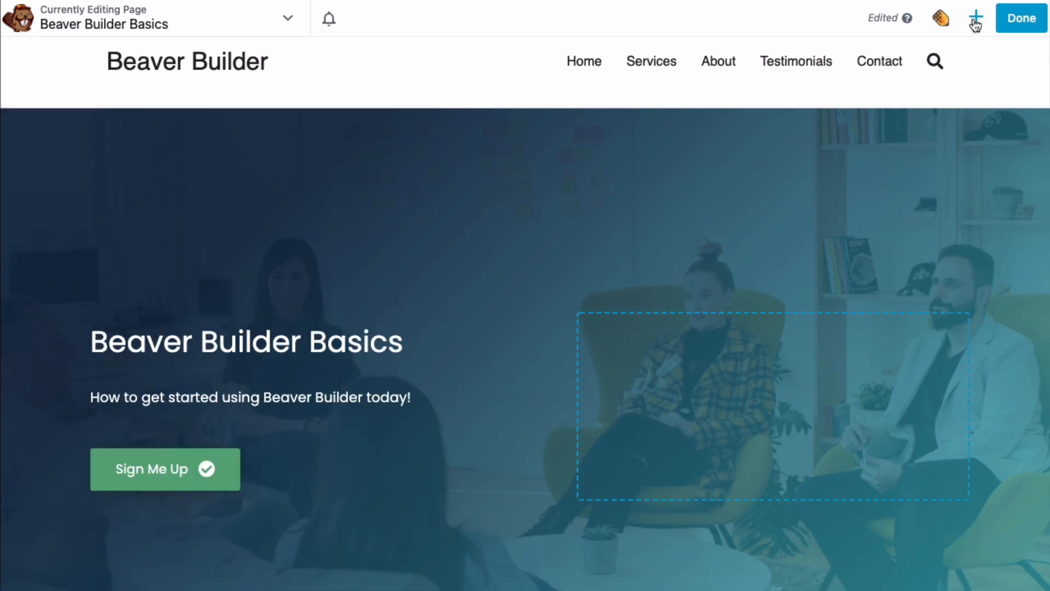
# Step: Examine the available column layouts and the prebuilt row categories, and browse the Content rows
pyautogui.click(975, 22)
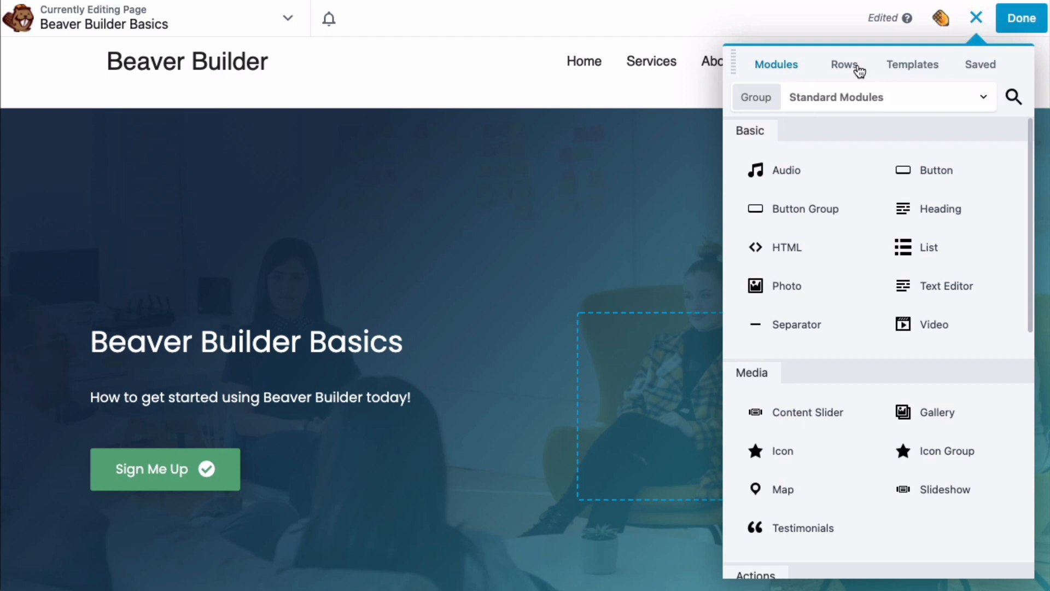
pyautogui.click(845, 66)
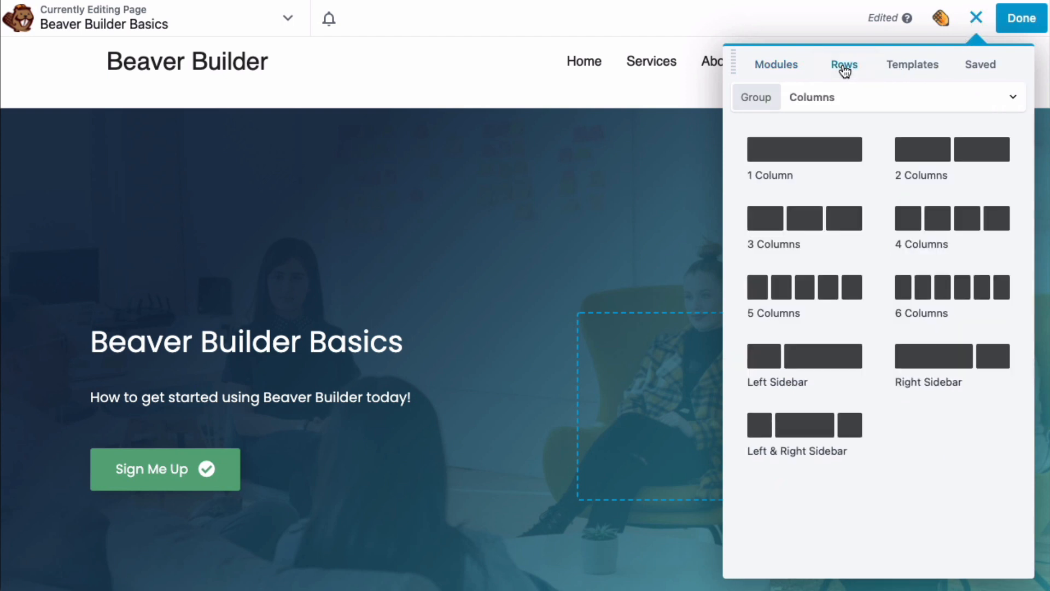
pyautogui.click(887, 104)
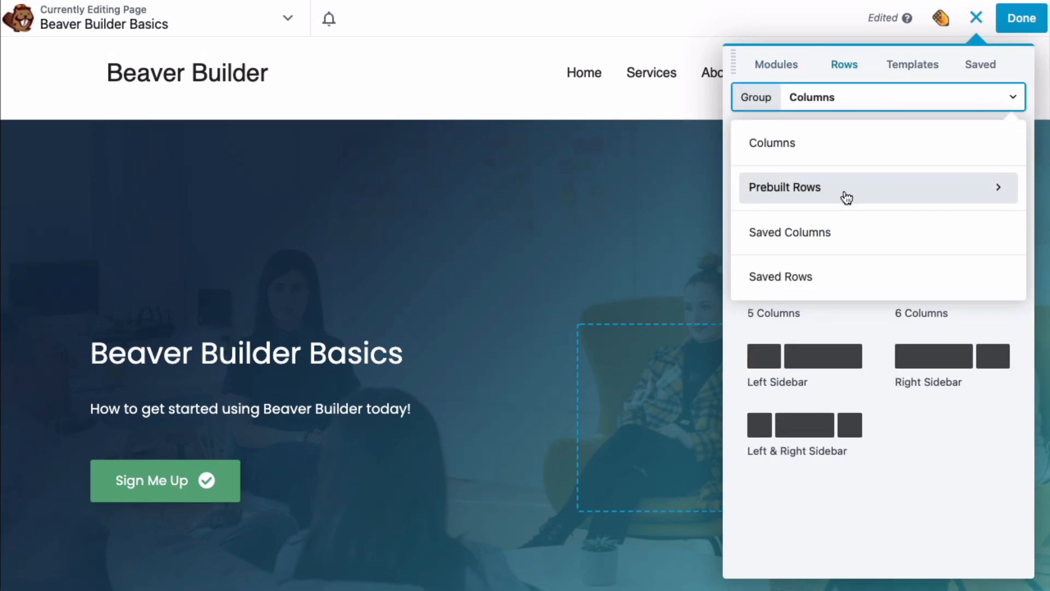
pyautogui.click(846, 197)
pyautogui.scroll(-1, 857, 217)
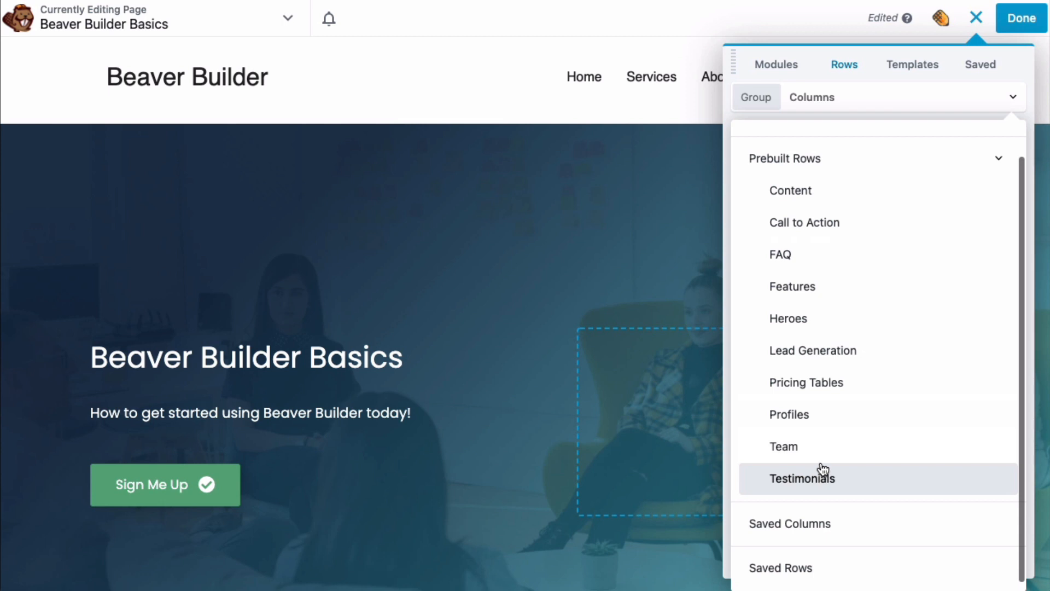
pyautogui.click(826, 195)
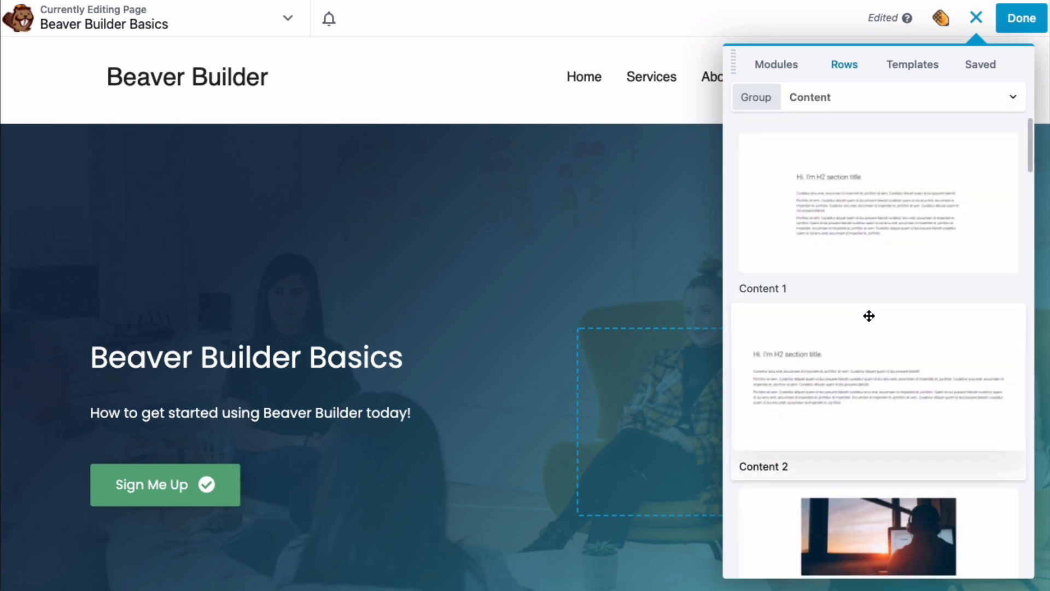
pyautogui.scroll(-15, 869, 315)
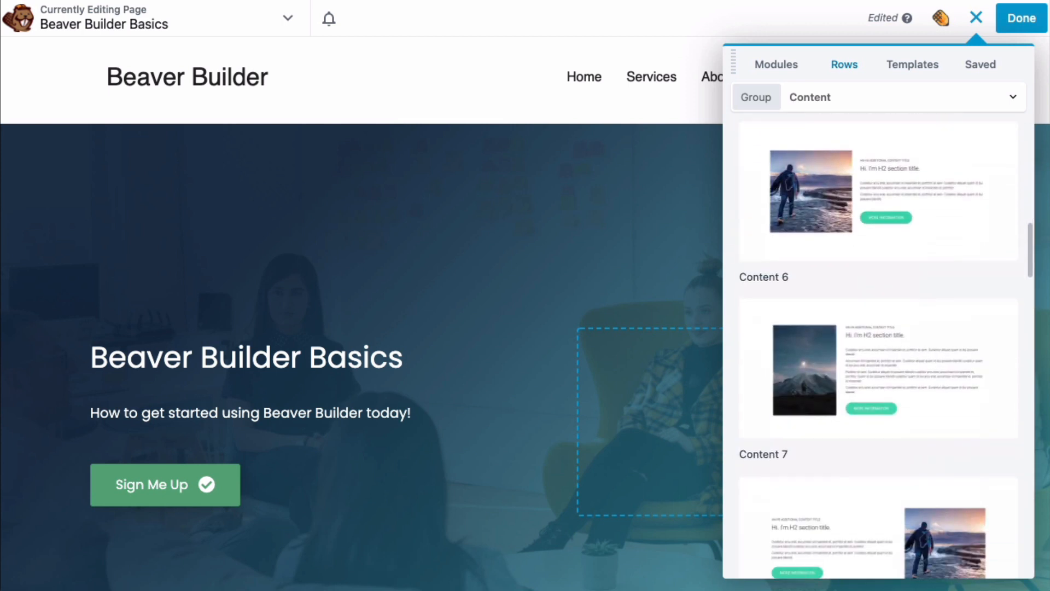
pyautogui.scroll(-10, 869, 315)
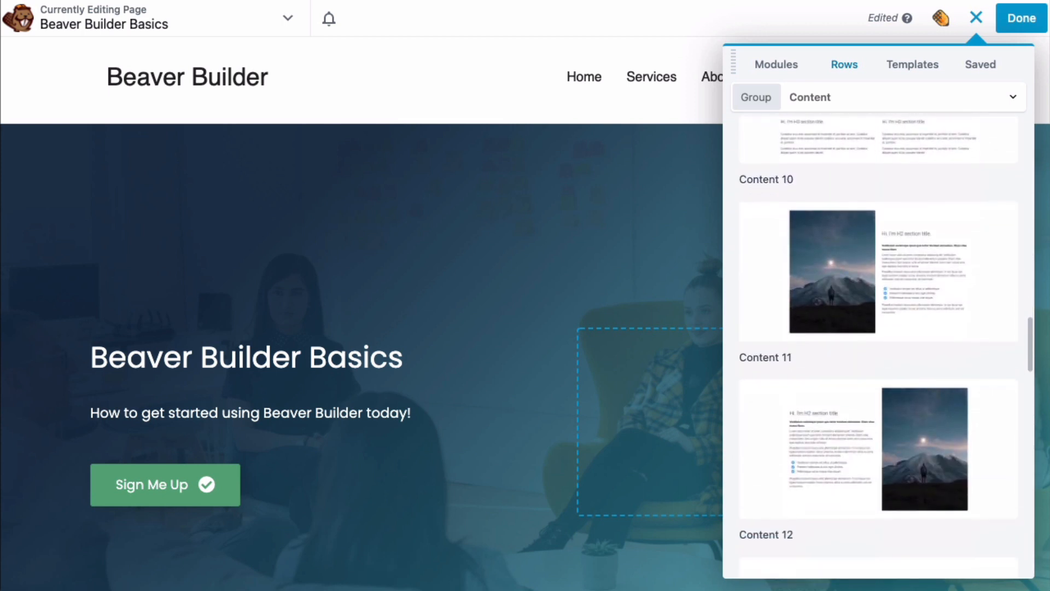
pyautogui.scroll(-8, 869, 316)
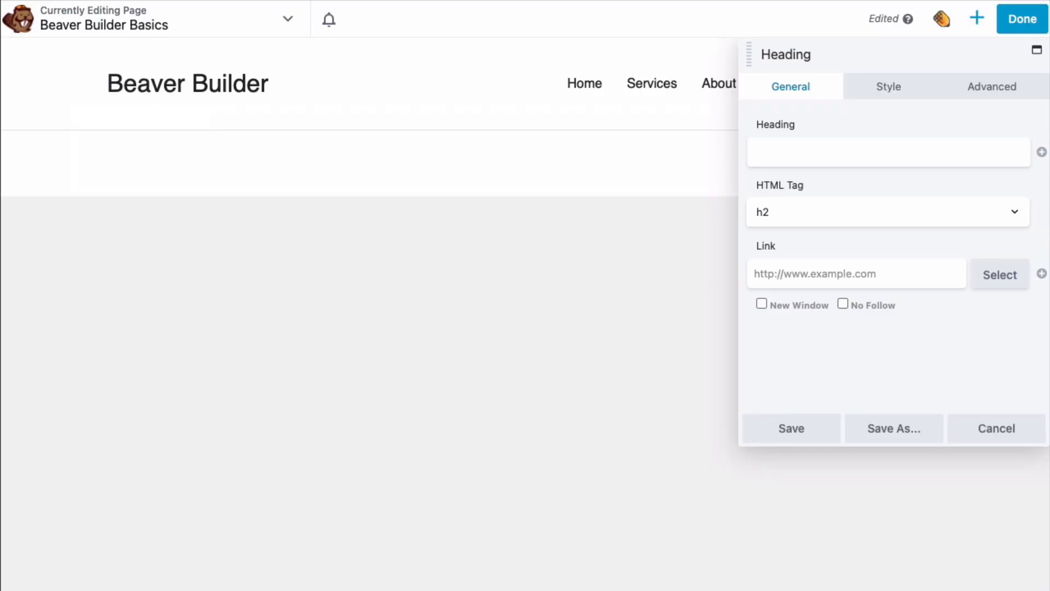
# Step: Enter BEAVER BUILDER BASICS as the text of the new heading module
pyautogui.click(888, 152)
pyautogui.write('BEAVER BUILDER BASICS')
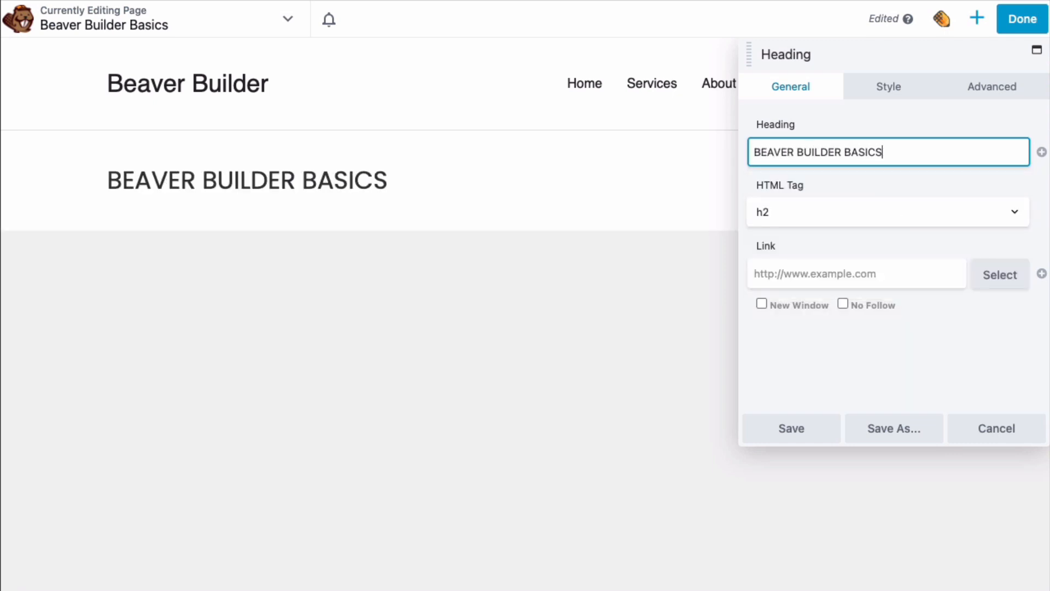
# Step: Centre the heading and set its font size to 60 px
pyautogui.click(888, 86)
pyautogui.click(783, 213)
pyautogui.click(984, 322)
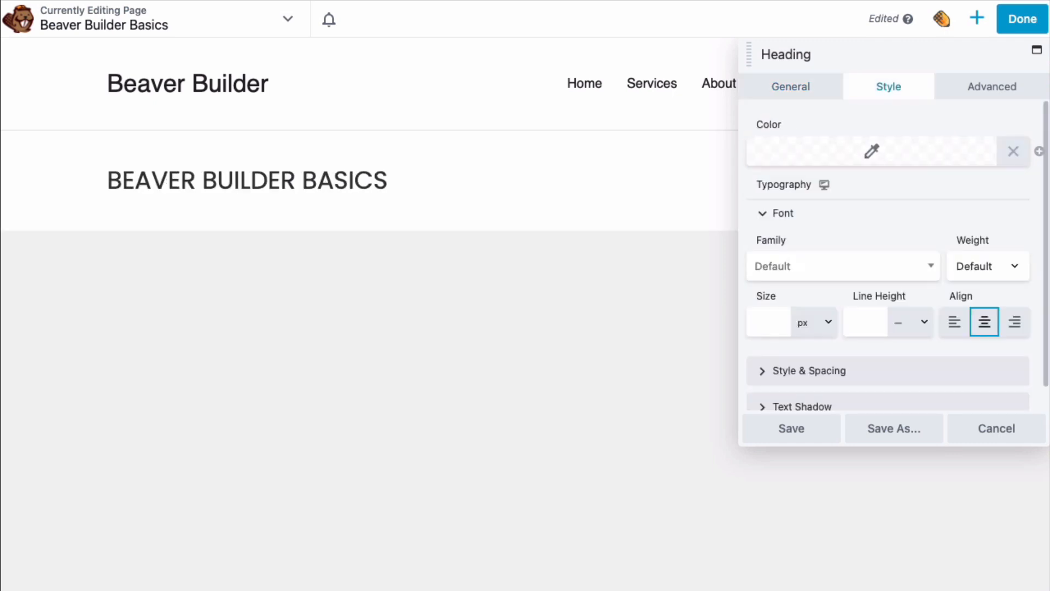
pyautogui.click(768, 322)
pyautogui.write('60')
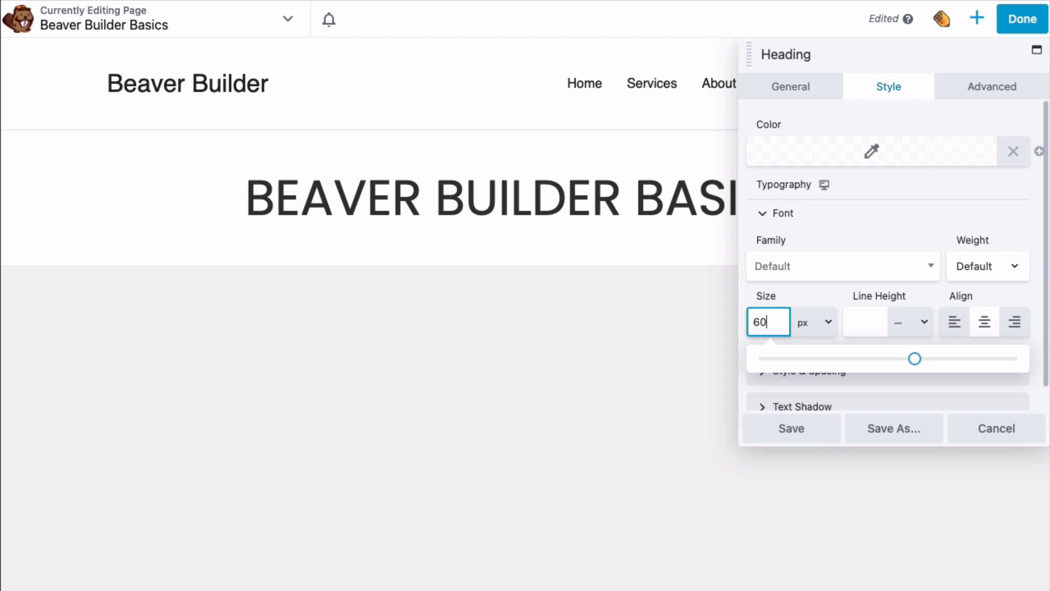
pyautogui.press('Return')
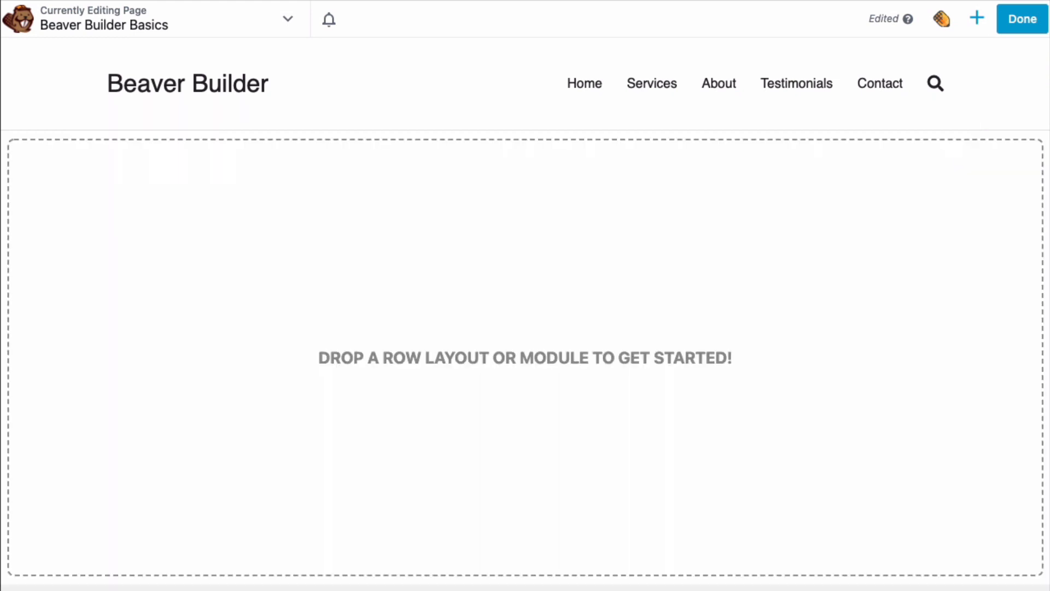
# Step: Add a Heading module directly onto the blank layout
pyautogui.click(977, 18)
pyautogui.moveTo(958, 180); pyautogui.dragTo(533, 213)
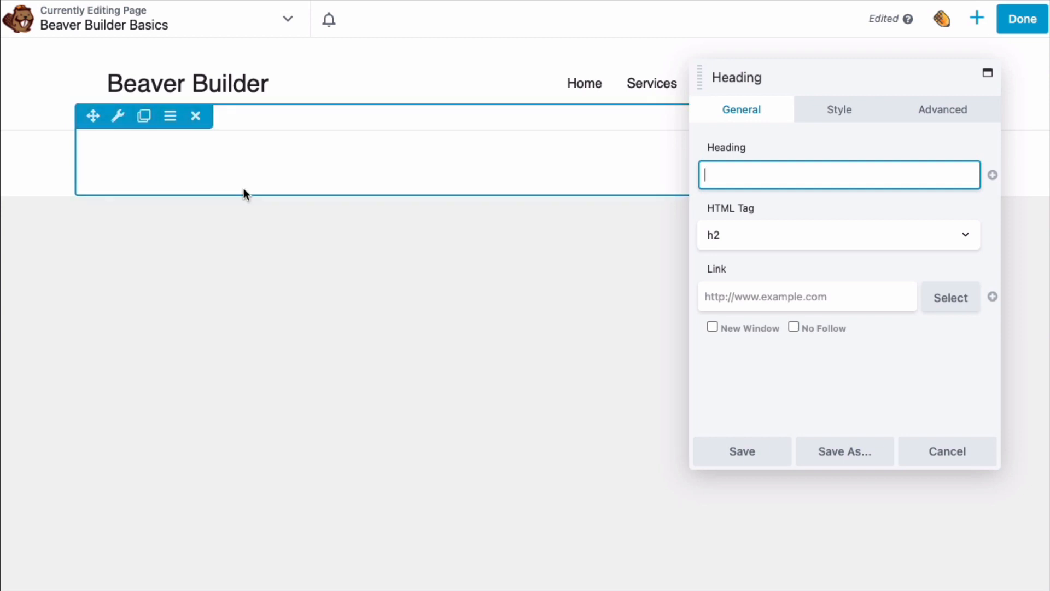
pyautogui.moveTo(301, 173)
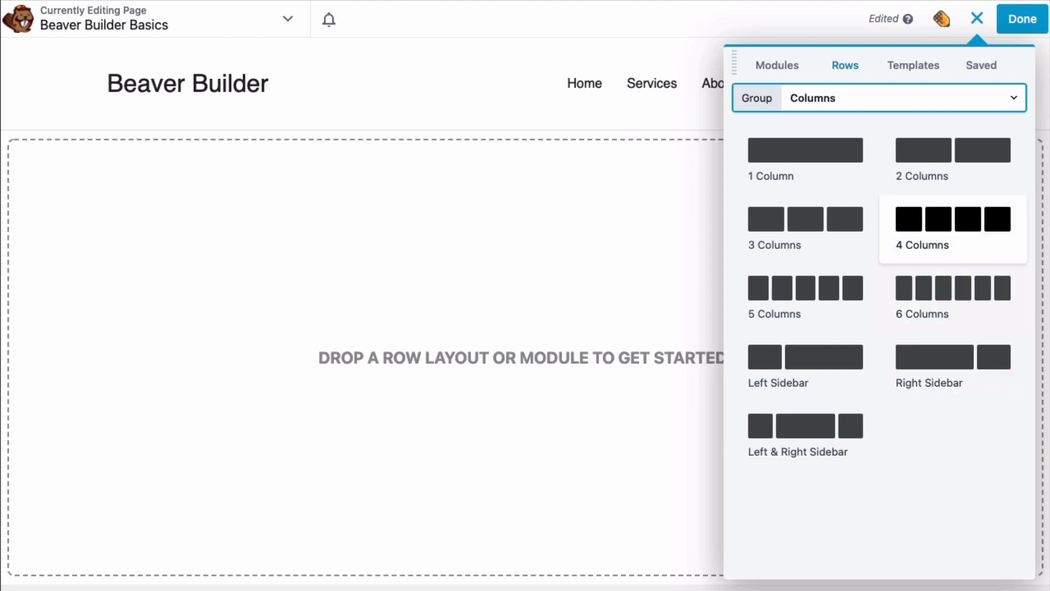
# Step: Build one row containing a 1 Column layout, with a 2 Columns layout and a 6 Columns layout stacked beneath it
pyautogui.moveTo(805, 156); pyautogui.dragTo(530, 223)
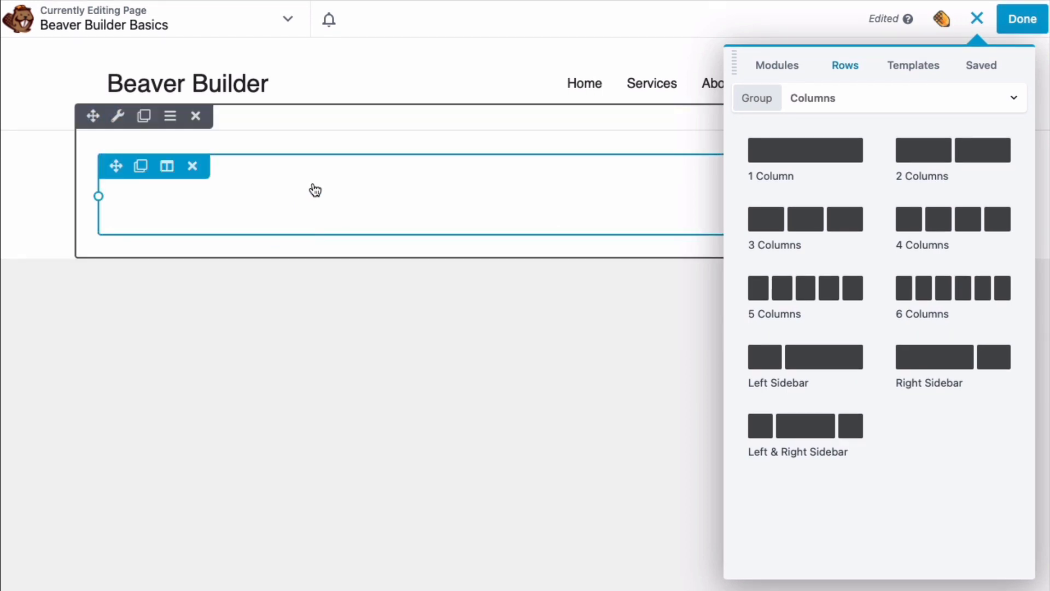
pyautogui.moveTo(953, 160); pyautogui.dragTo(476, 279)
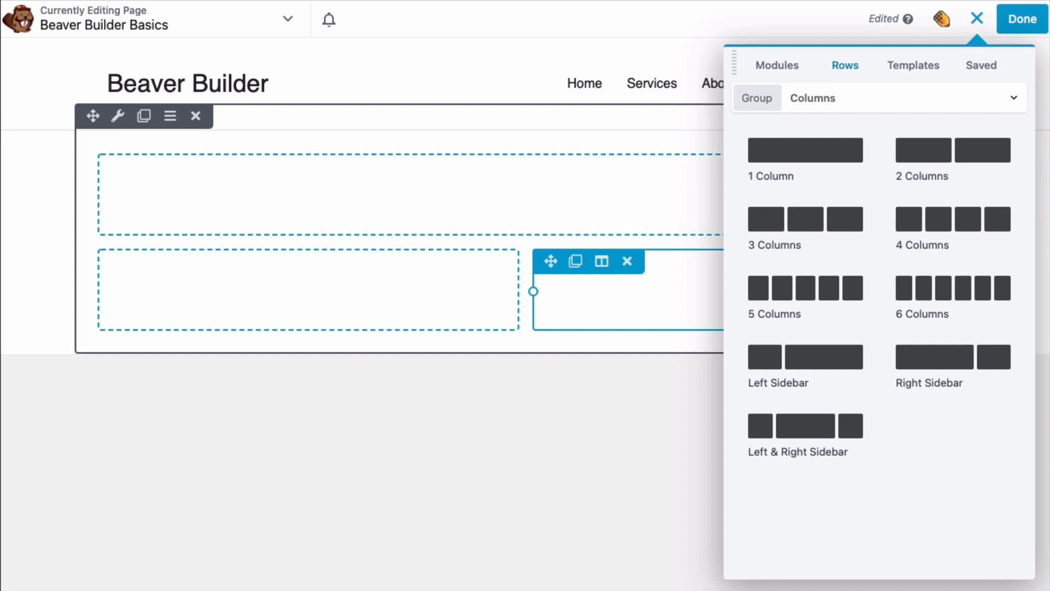
pyautogui.moveTo(953, 287); pyautogui.dragTo(629, 355)
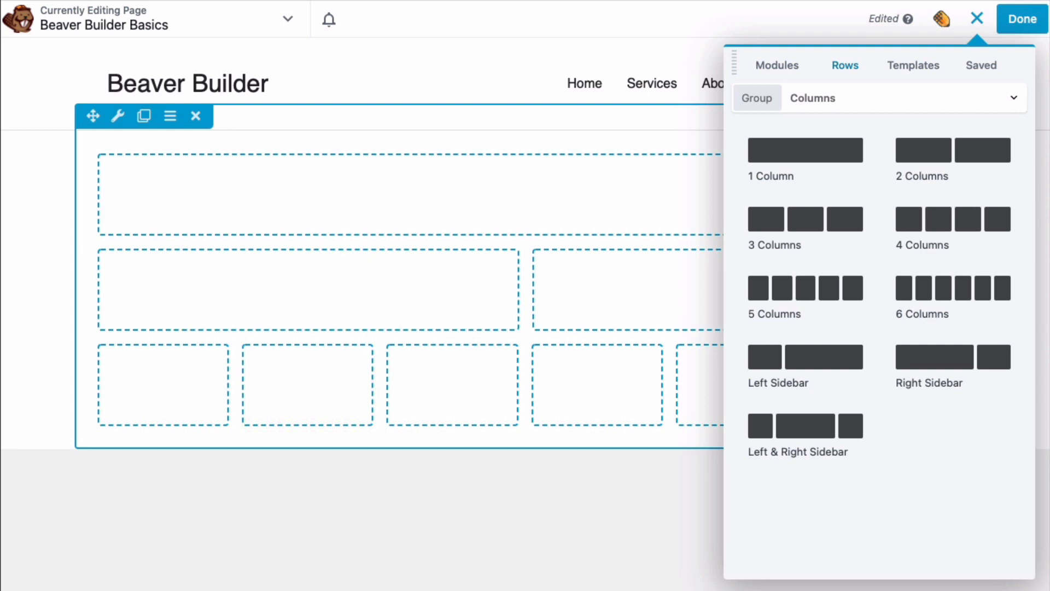
# Step: Add 1 Column, 2 Columns and 6 Columns layouts below the existing row, each as its own separate row
pyautogui.moveTo(805, 150); pyautogui.dragTo(520, 523)
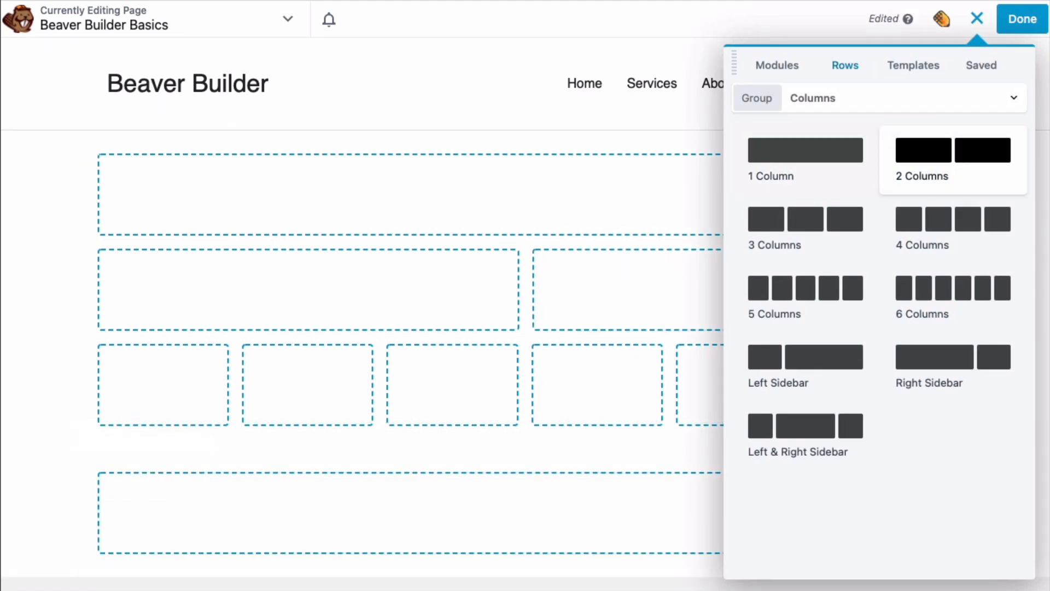
pyautogui.moveTo(953, 150); pyautogui.dragTo(318, 564)
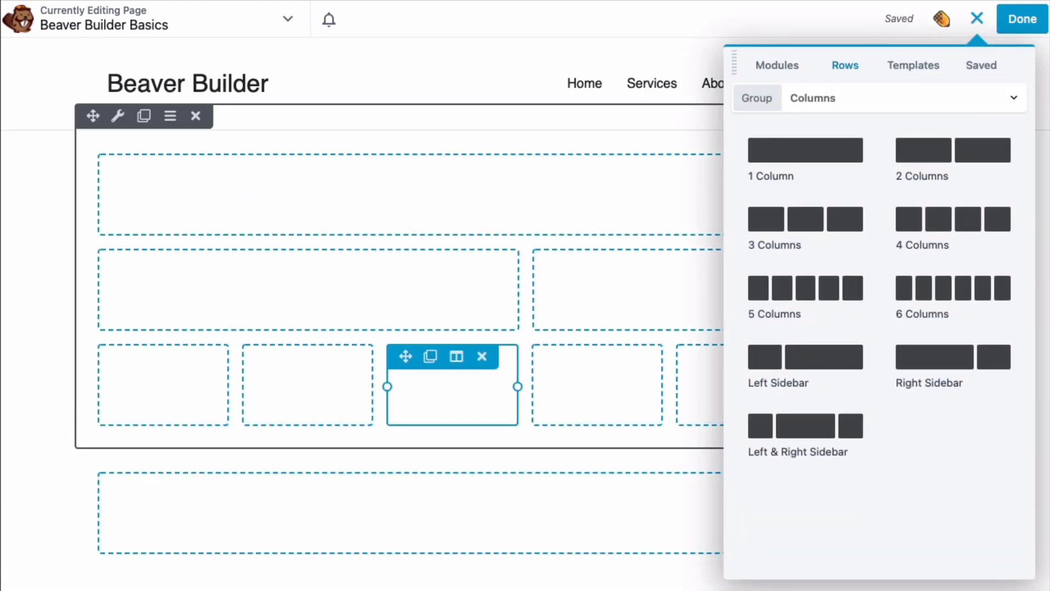
pyautogui.scroll(-1, 452, 495)
pyautogui.scroll(-3, 452, 490)
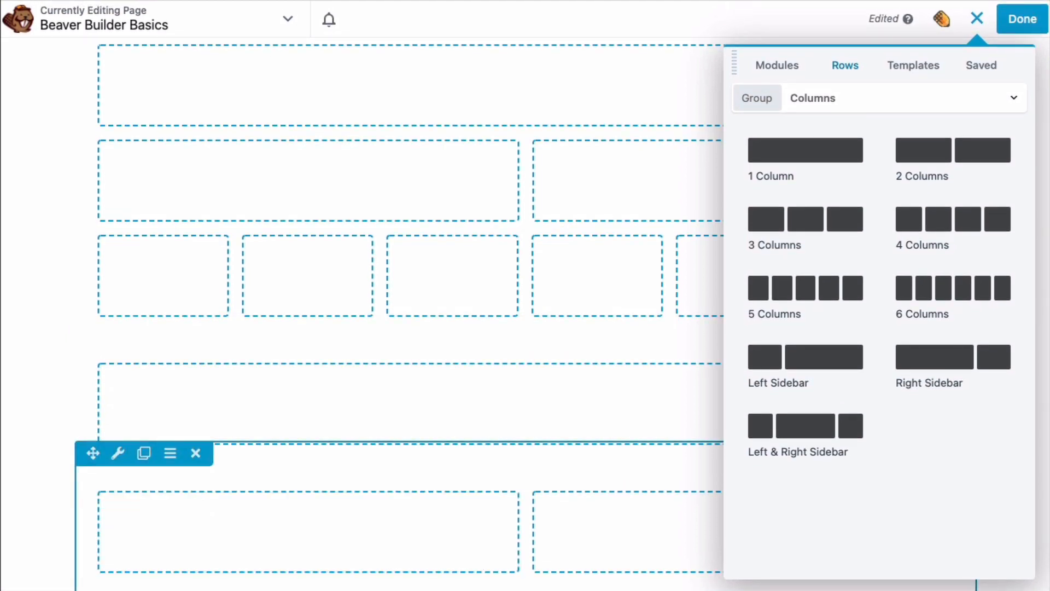
pyautogui.moveTo(953, 288); pyautogui.dragTo(474, 563)
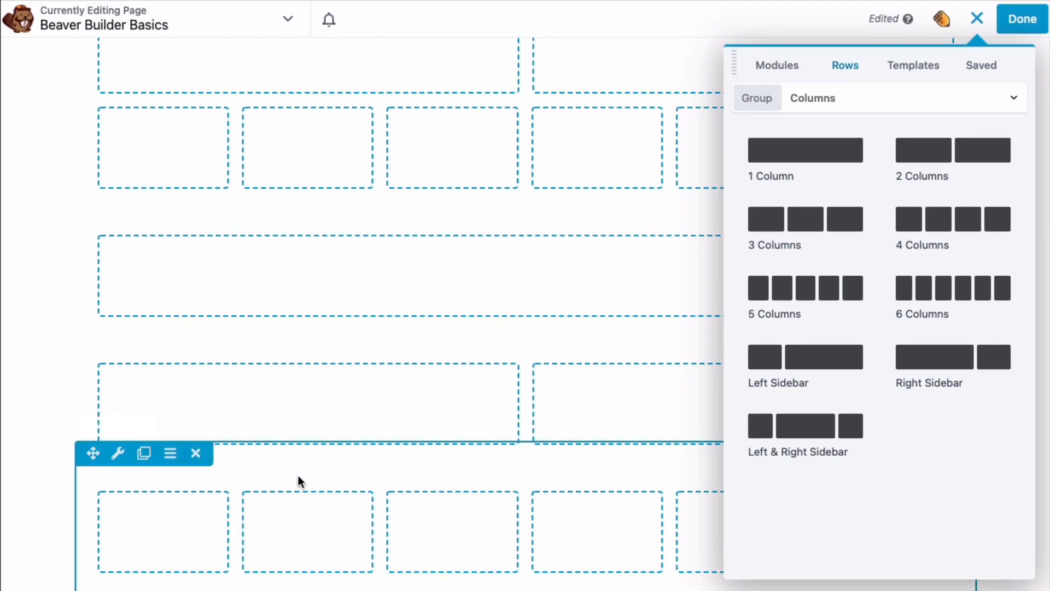
# Step: Compare the column groups stacked within a single row with the same layouts placed as separate rows
pyautogui.moveTo(244, 398)
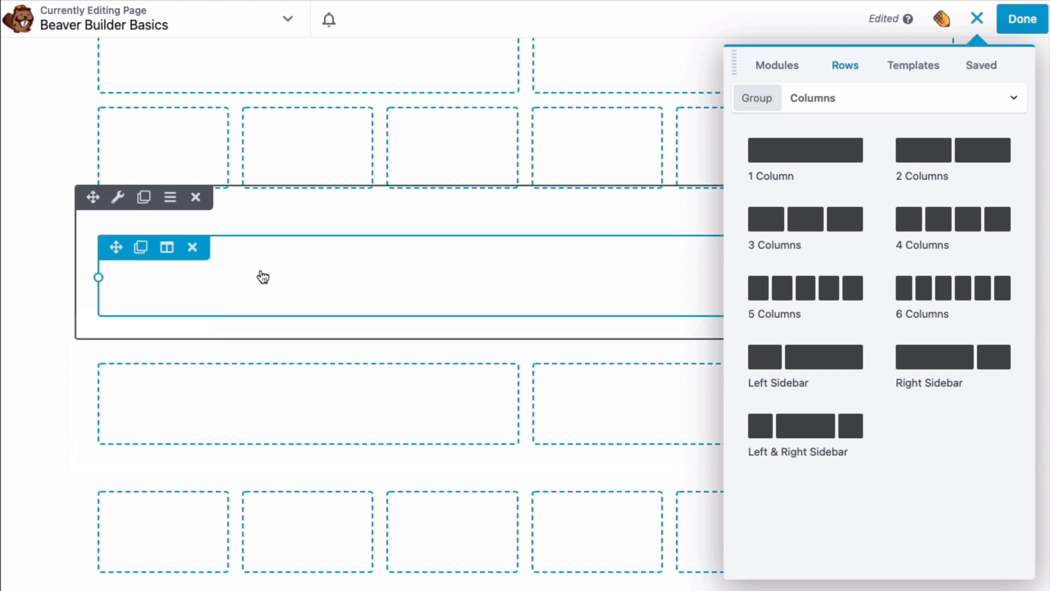
pyautogui.scroll(5, 263, 277)
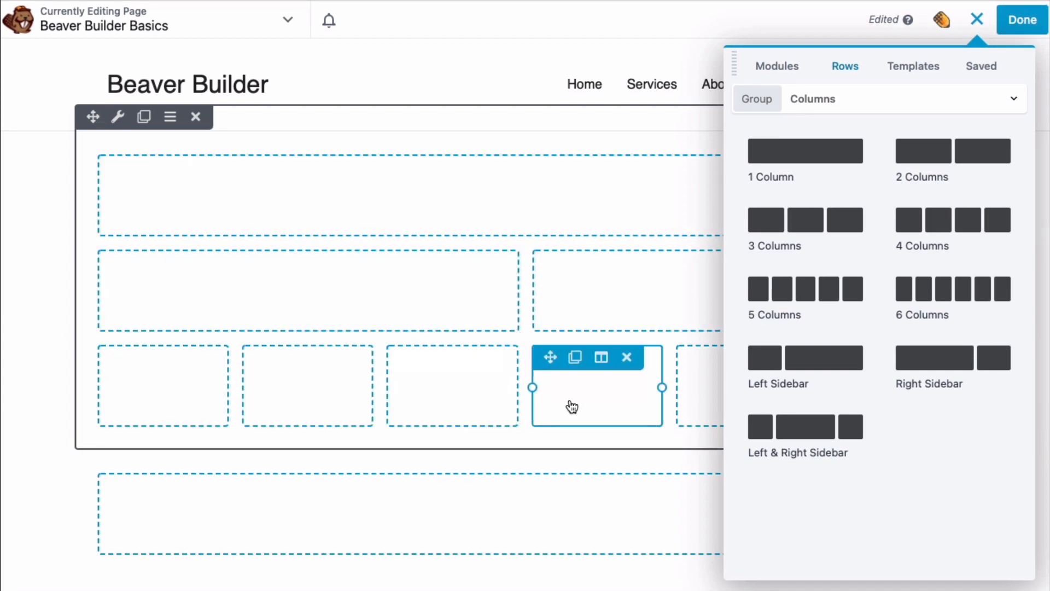
pyautogui.scroll(-1, 572, 406)
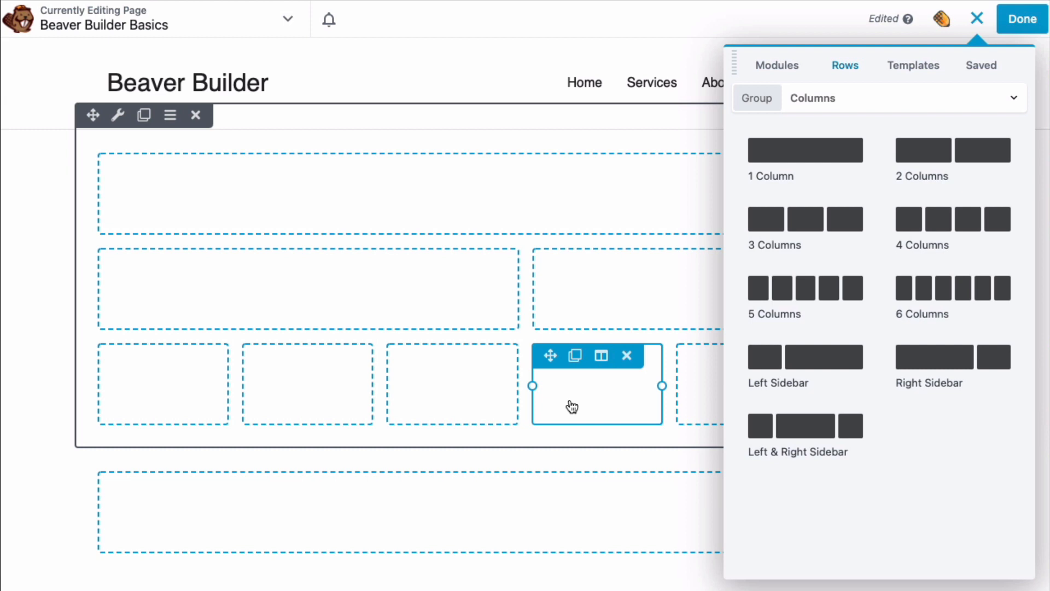
pyautogui.scroll(-1, 572, 407)
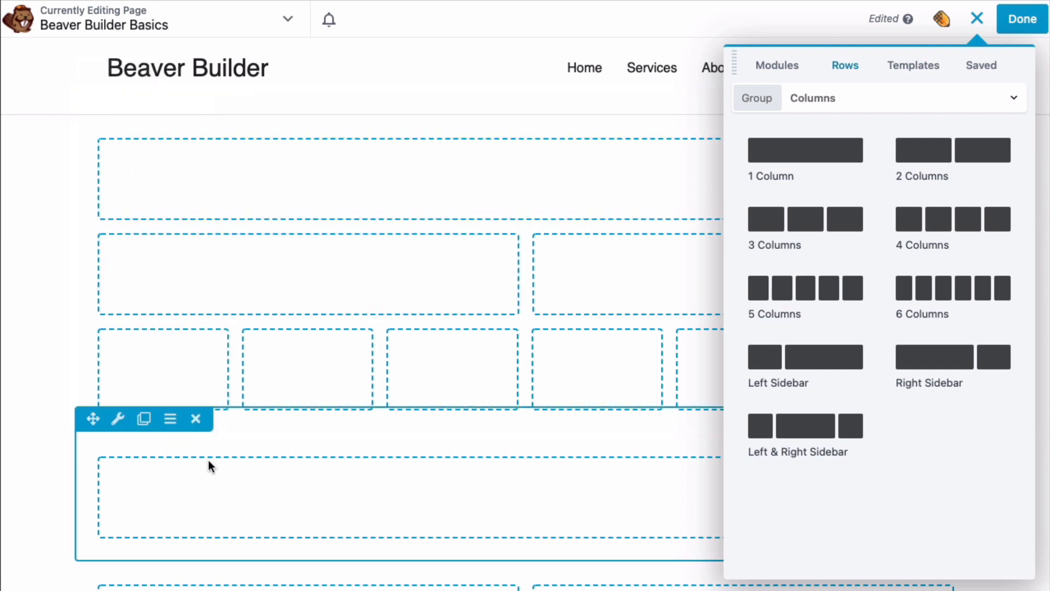
pyautogui.scroll(-3, 216, 469)
pyautogui.scroll(-2, 217, 471)
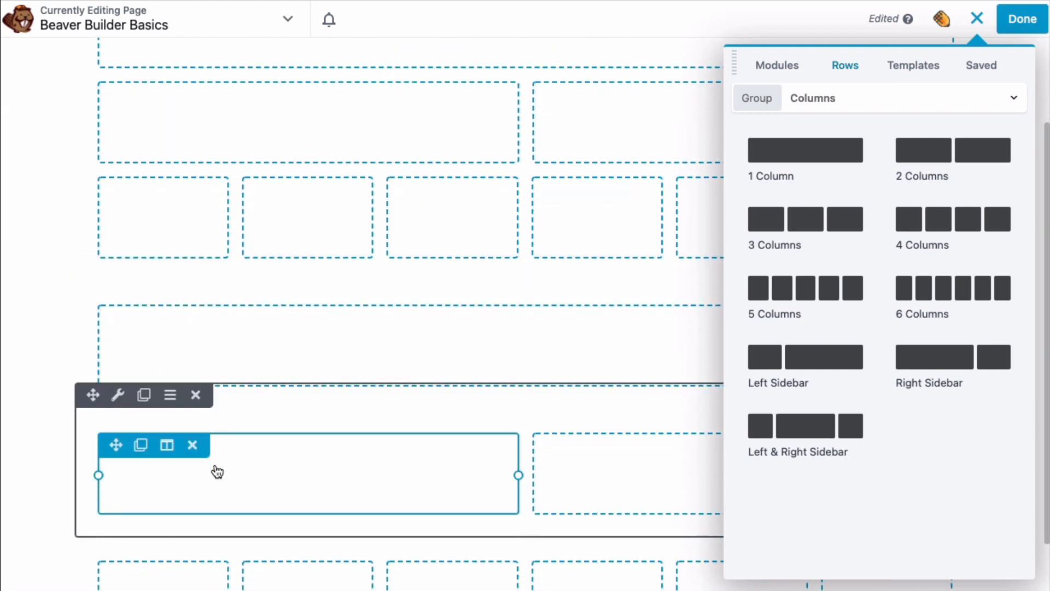
pyautogui.scroll(-1, 227, 471)
pyautogui.scroll(-1, 227, 471)
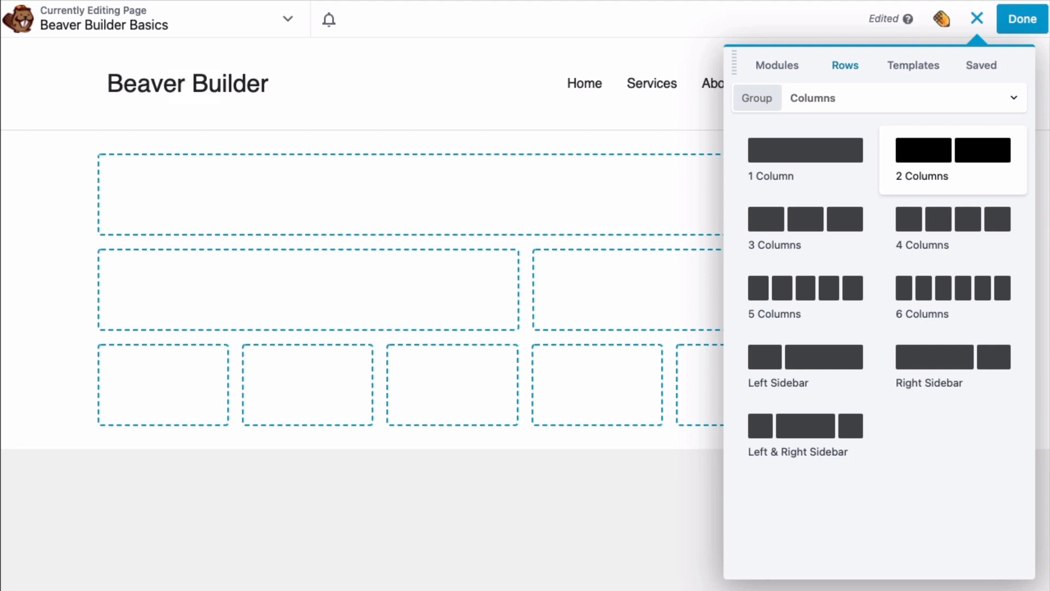
# Step: Insert a 2 Columns layout inside the left column of the two-column group
pyautogui.moveTo(953, 159); pyautogui.dragTo(337, 324)
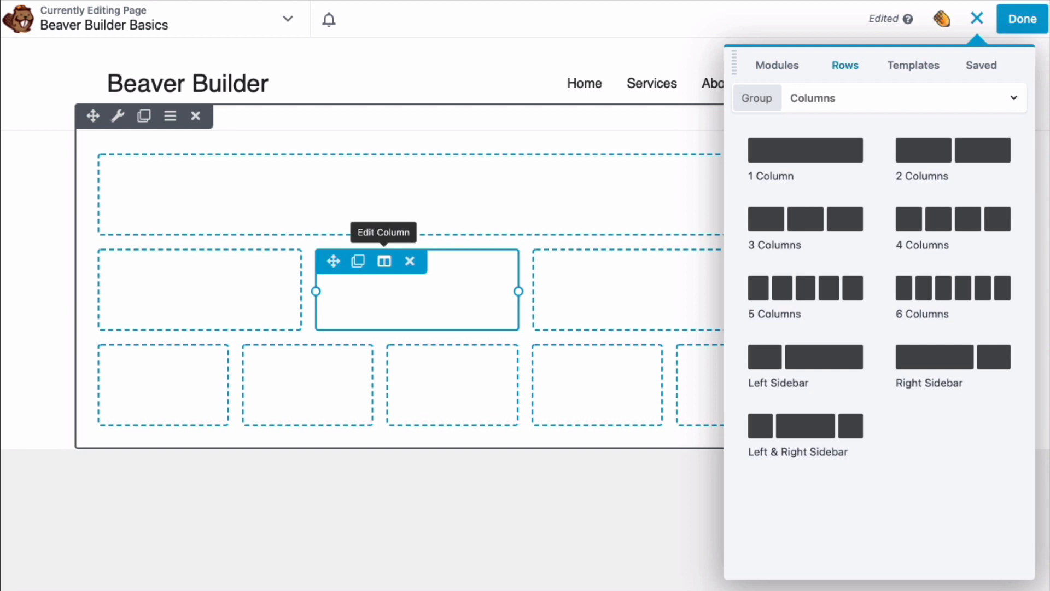
pyautogui.click(385, 261)
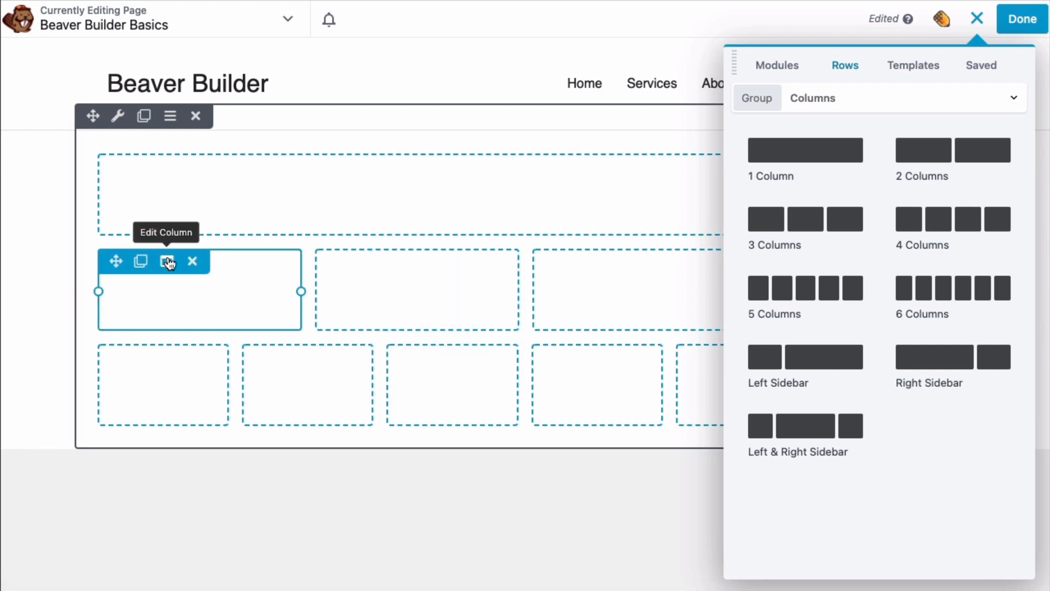
pyautogui.press('Escape')
# Step: Preview how the columns stack at the small device size in Responsive Editing, and return to the normal layout view
pyautogui.click(288, 19)
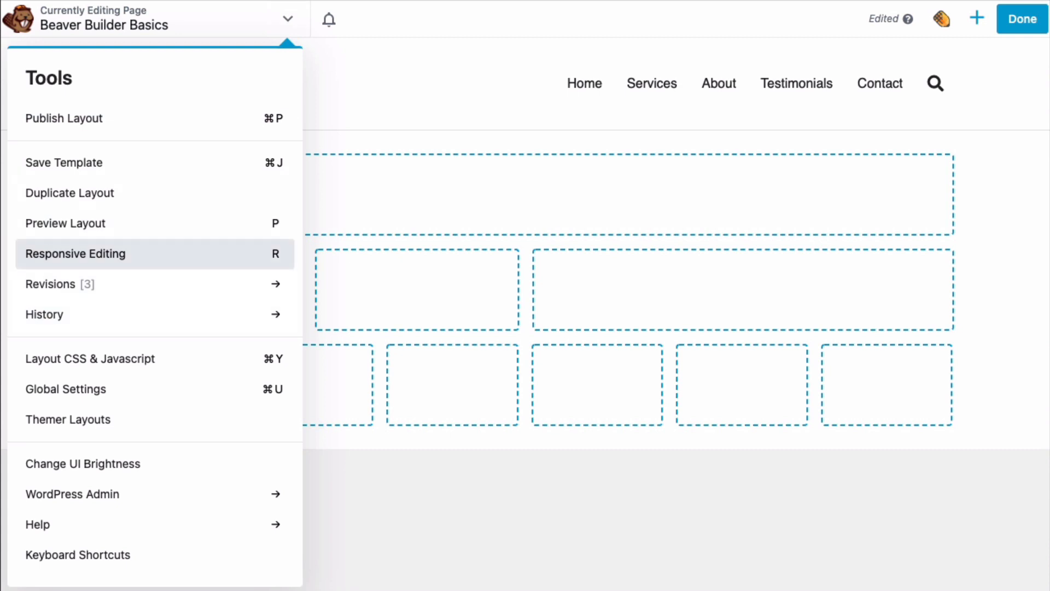
pyautogui.click(76, 253)
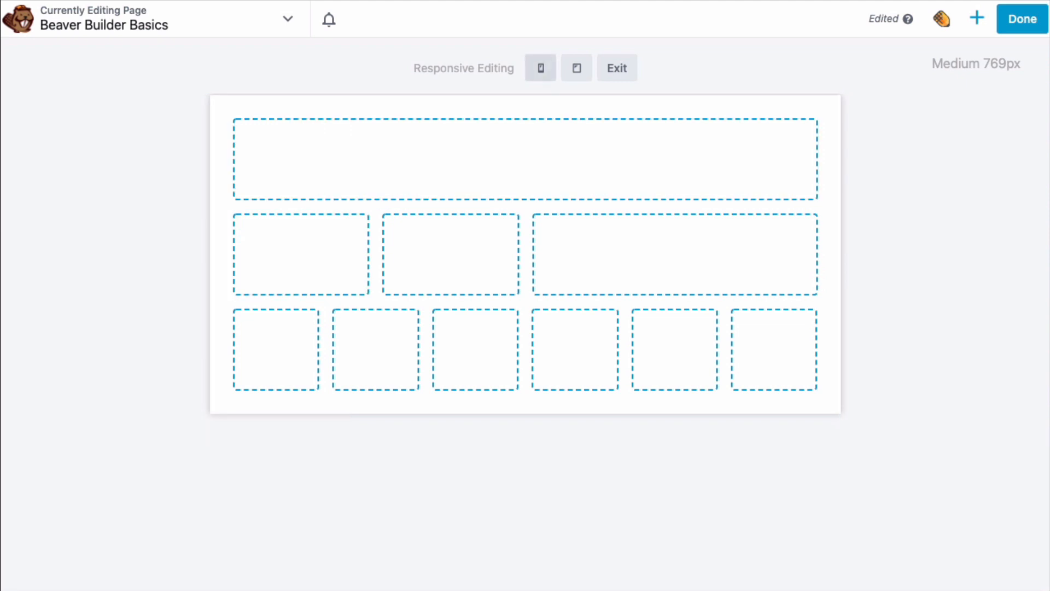
pyautogui.click(541, 68)
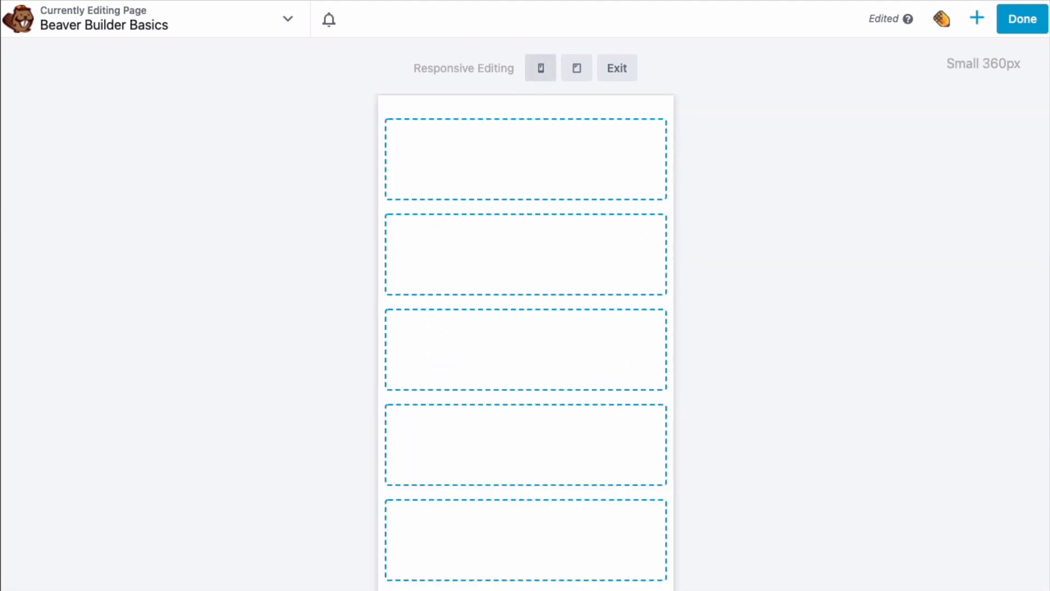
pyautogui.scroll(-3, 525, 329)
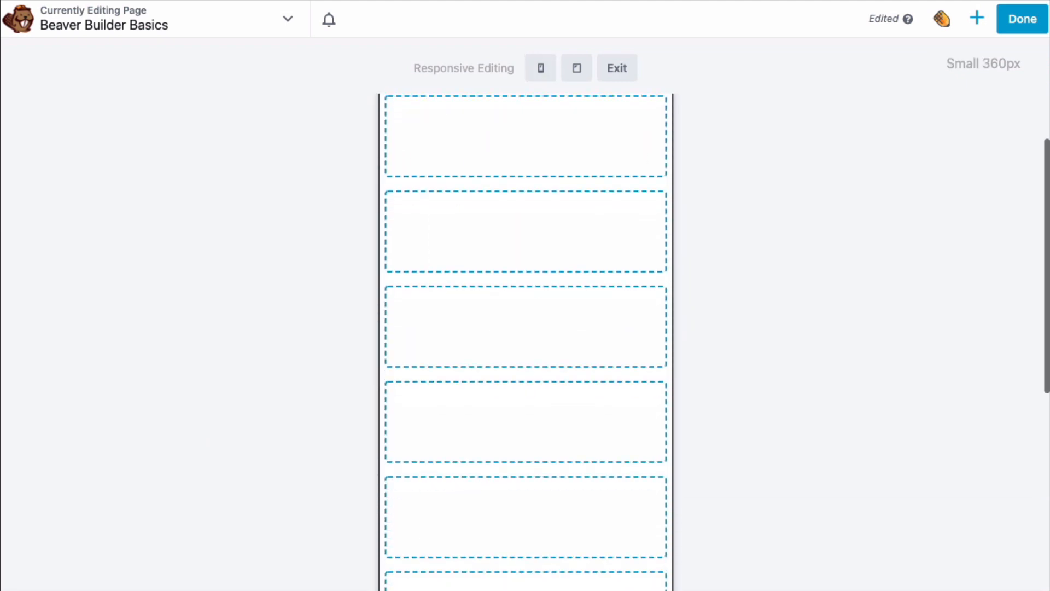
pyautogui.scroll(-5, 525, 328)
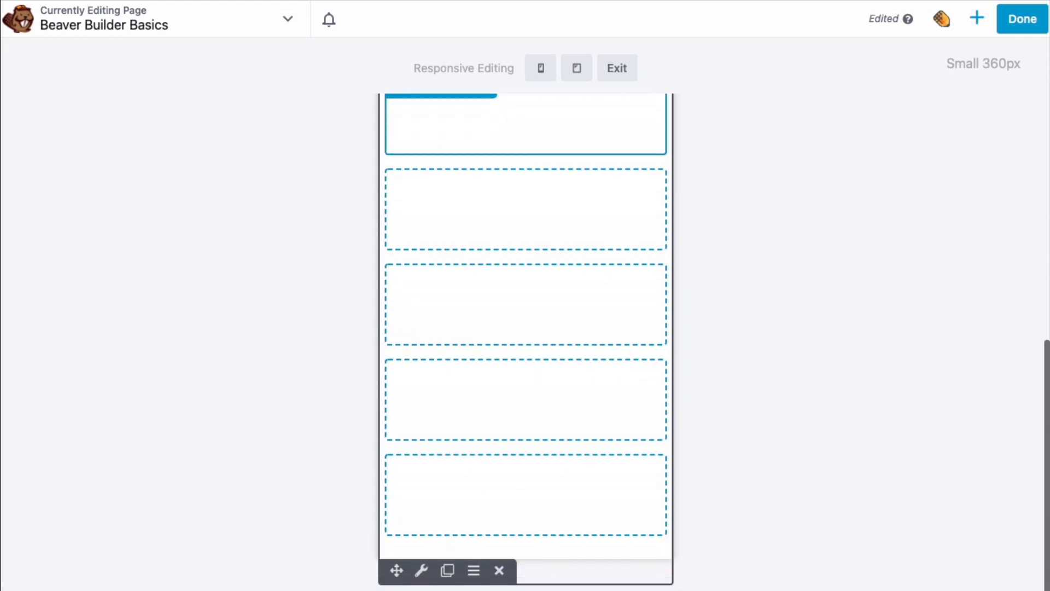
pyautogui.scroll(10, 525, 208)
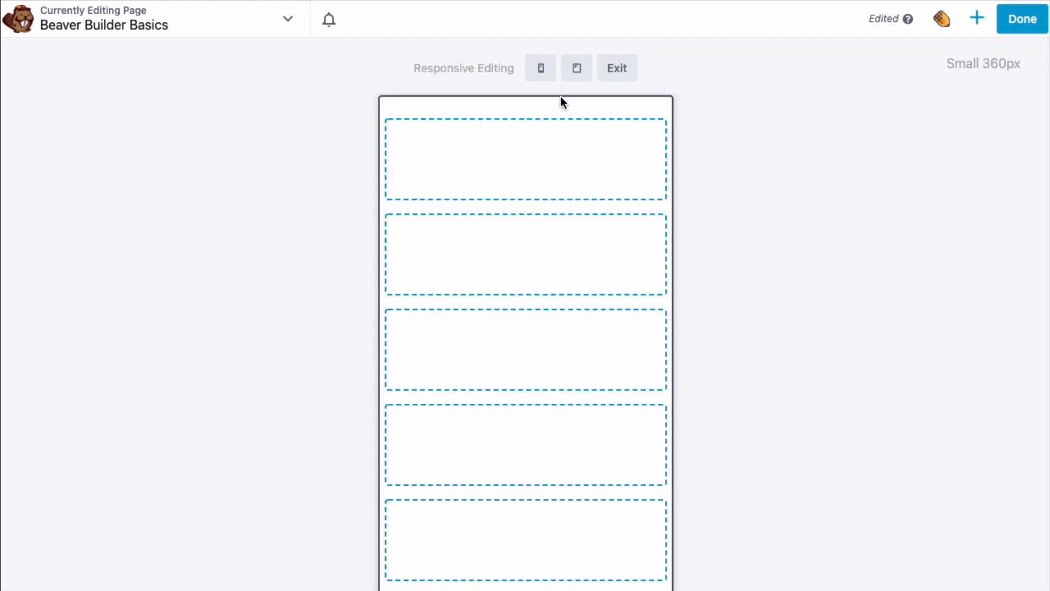
pyautogui.click(617, 71)
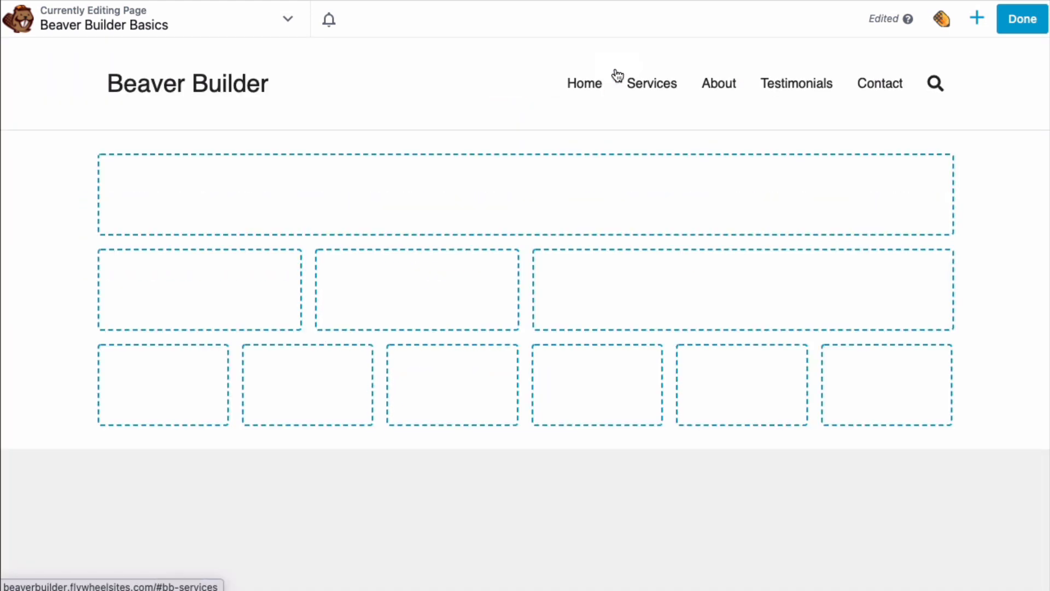
# Step: Review the Column Settings of the wide right-hand column in the middle group, including the Stacking Order options under Visibility
pyautogui.moveTo(258, 293)
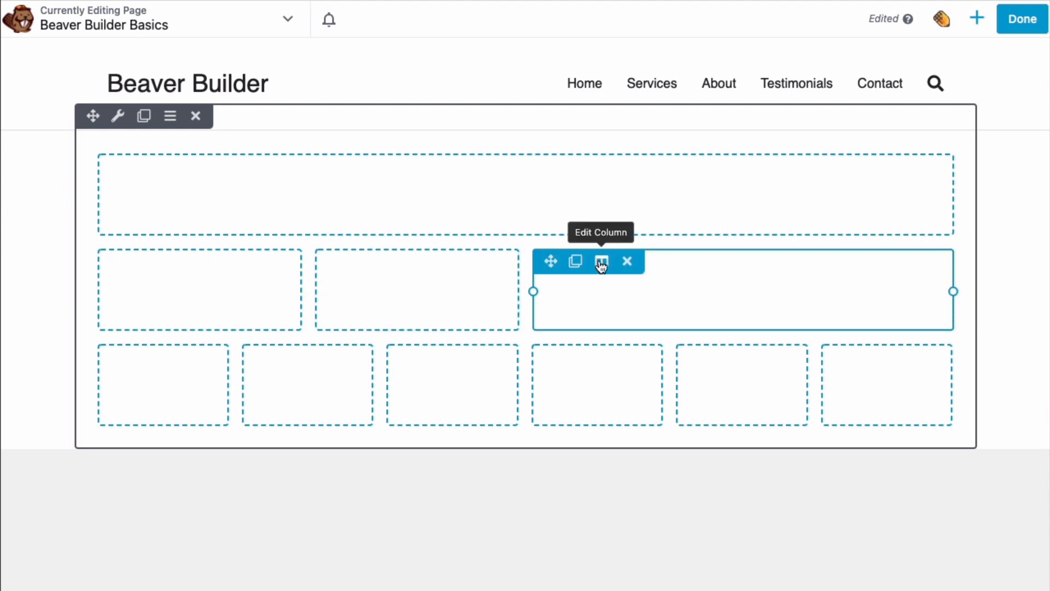
pyautogui.moveTo(602, 266)
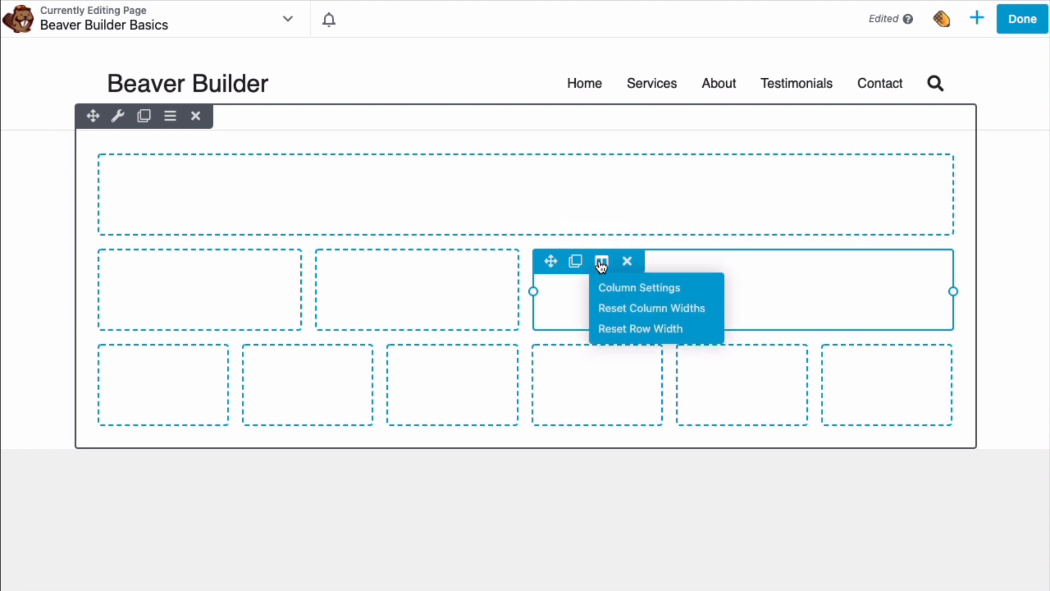
pyautogui.click(619, 285)
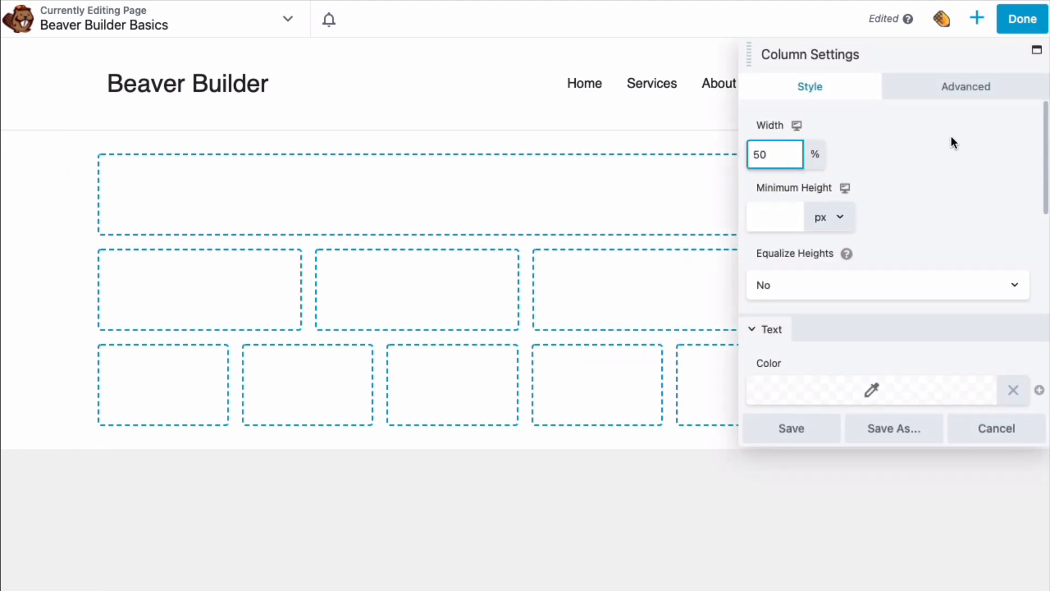
pyautogui.click(958, 93)
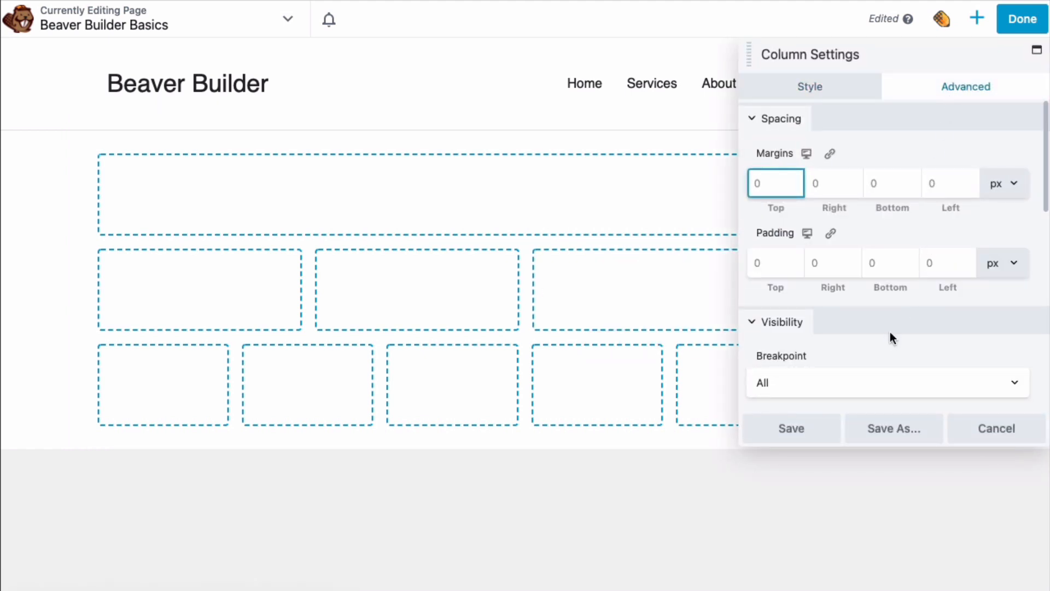
pyautogui.scroll(-3, 890, 331)
pyautogui.scroll(-1, 890, 338)
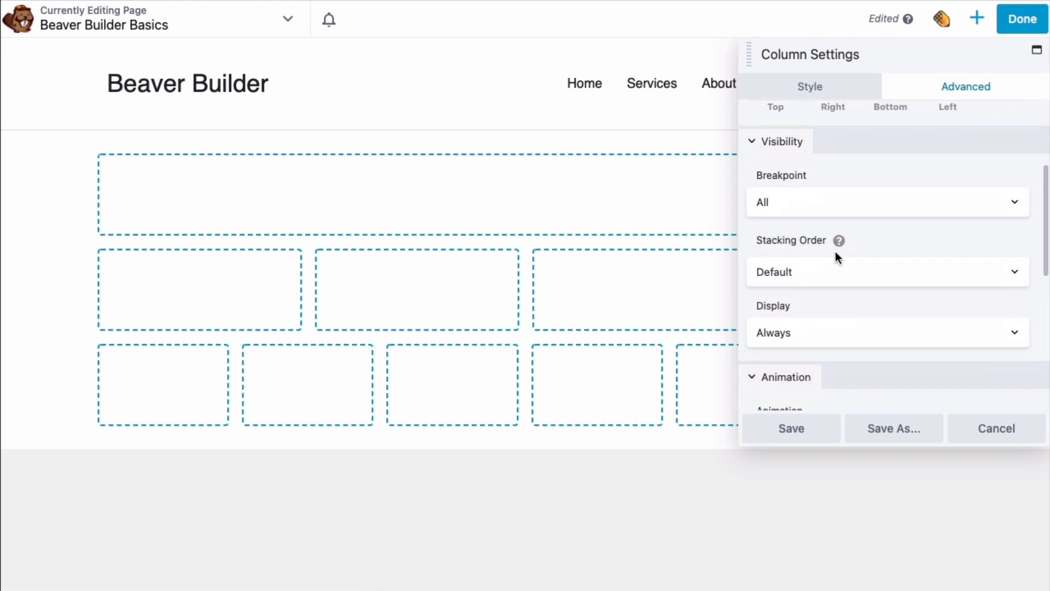
pyautogui.click(871, 271)
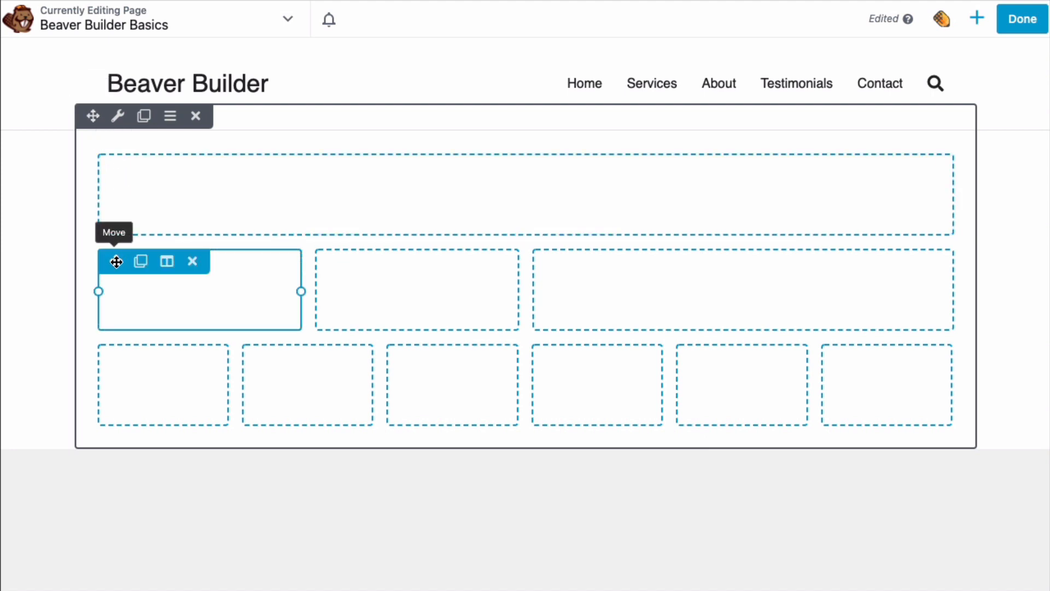
# Step: Move the first nested column out beside the wide column of the middle group, and duplicate the full-width column above
pyautogui.moveTo(117, 261); pyautogui.dragTo(520, 312)
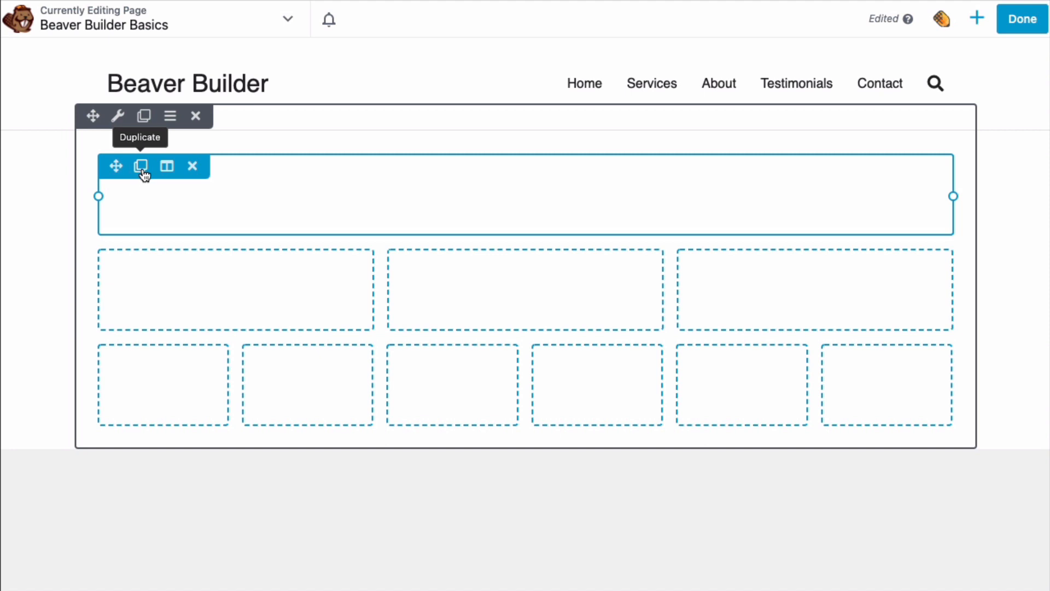
pyautogui.click(142, 168)
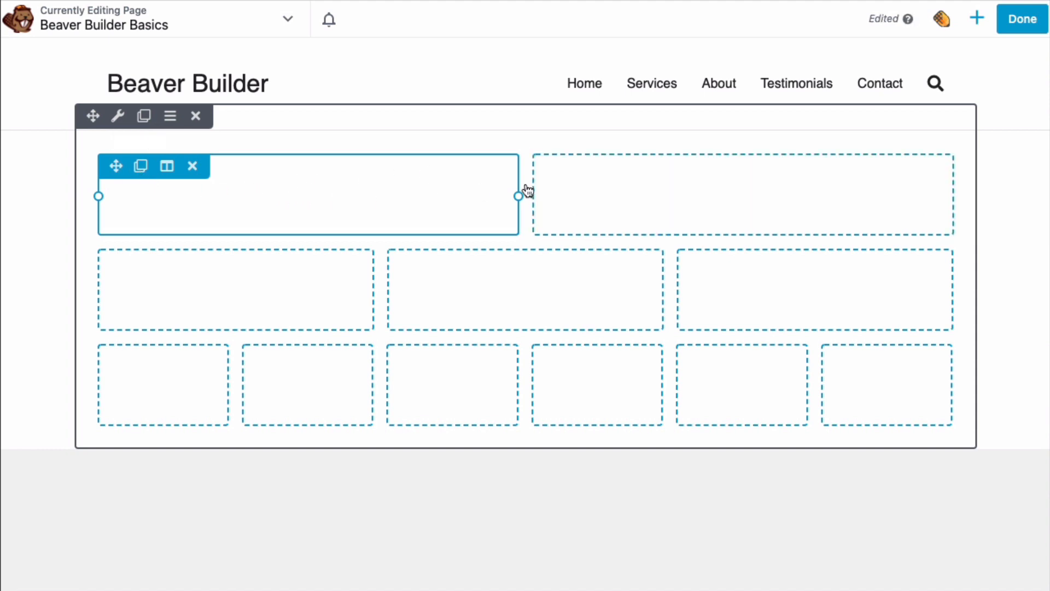
# Step: Delete the right-hand column of the top two-column group, and duplicate the whole row
pyautogui.moveTo(703, 186)
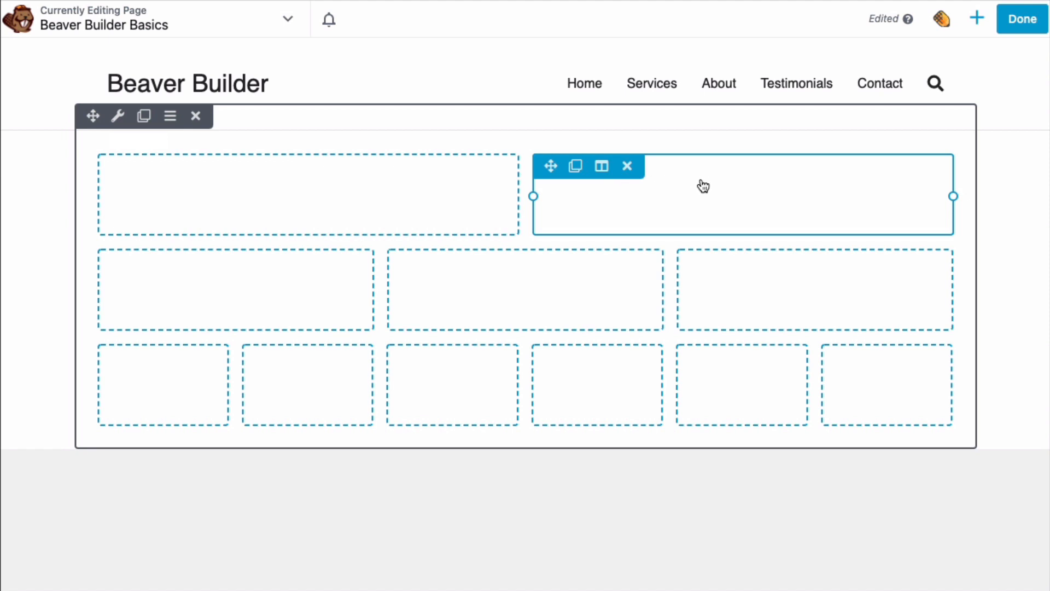
pyautogui.click(628, 167)
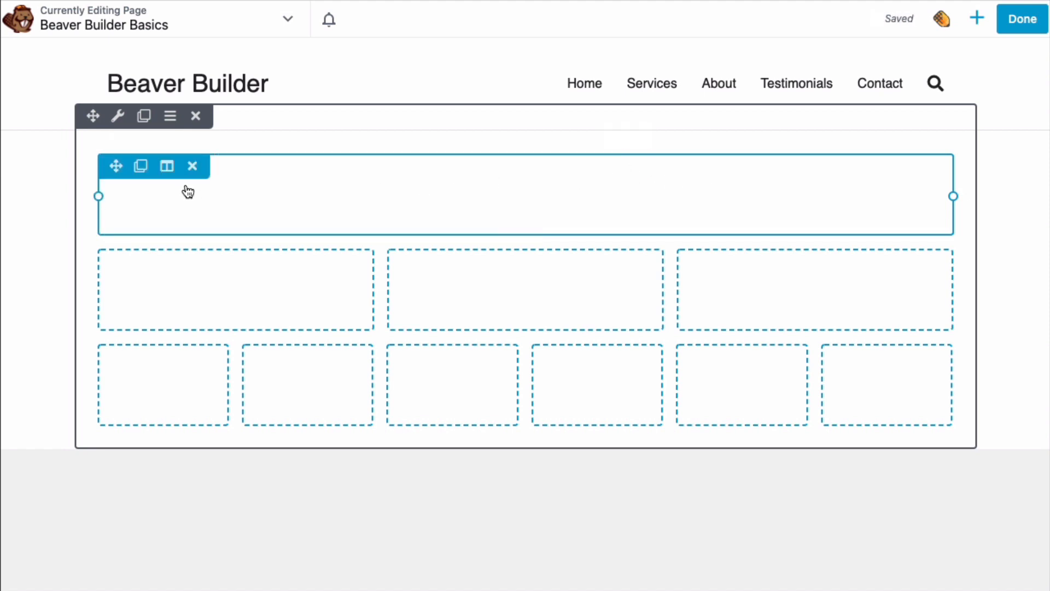
pyautogui.click(144, 116)
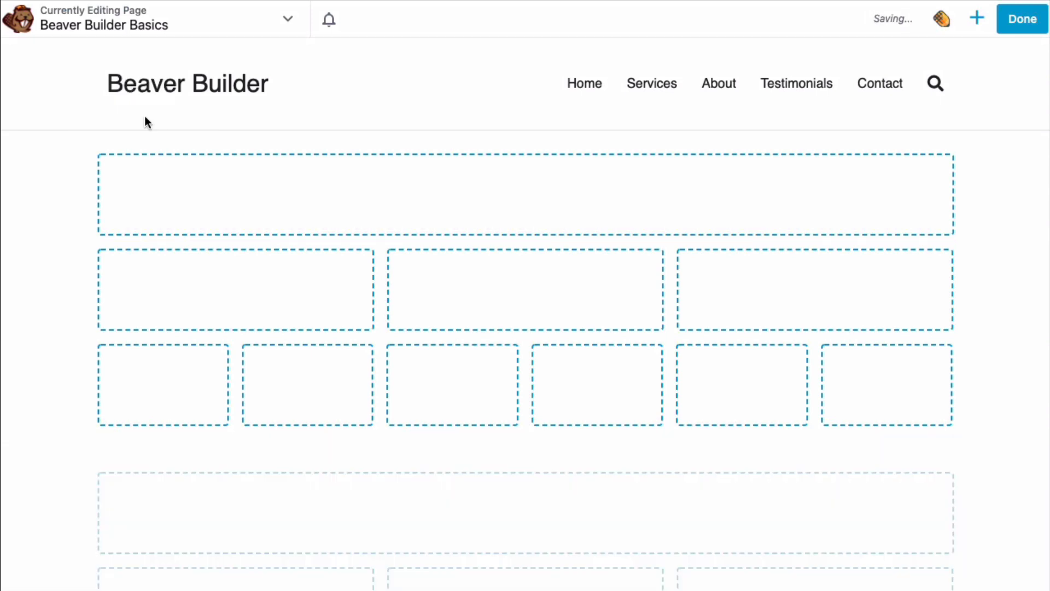
pyautogui.scroll(-3, 372, 280)
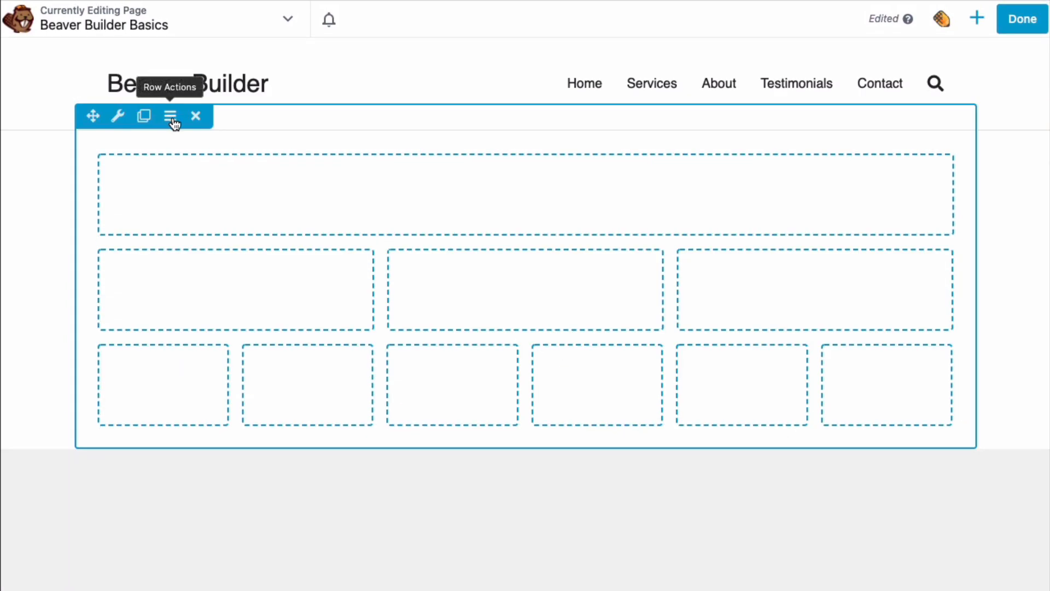
# Step: Check the available Row Actions, and set the row's Width to Full Width in Row Settings
pyautogui.click(170, 116)
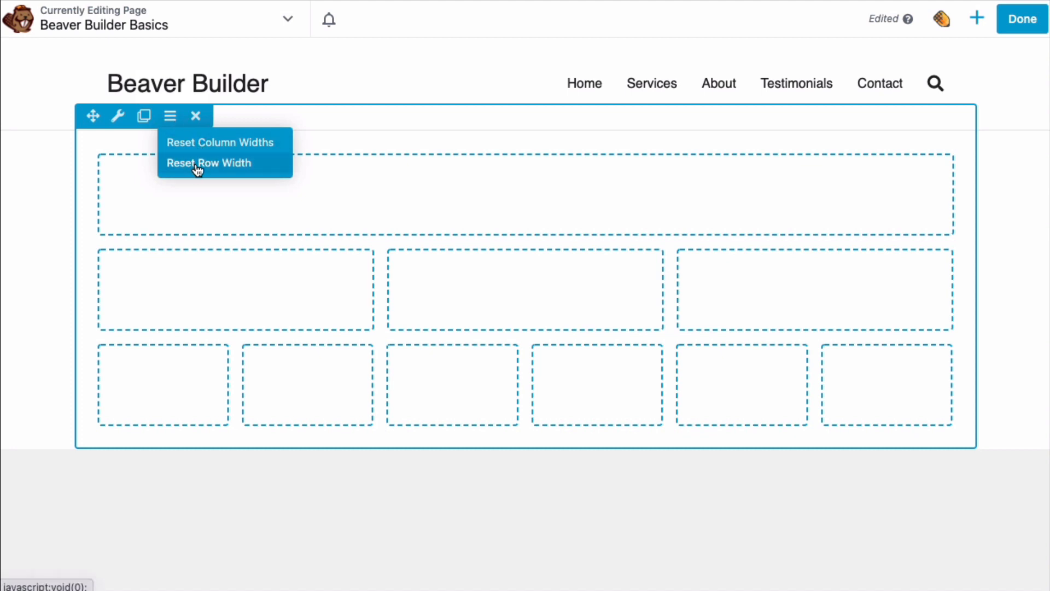
pyautogui.moveTo(73, 146)
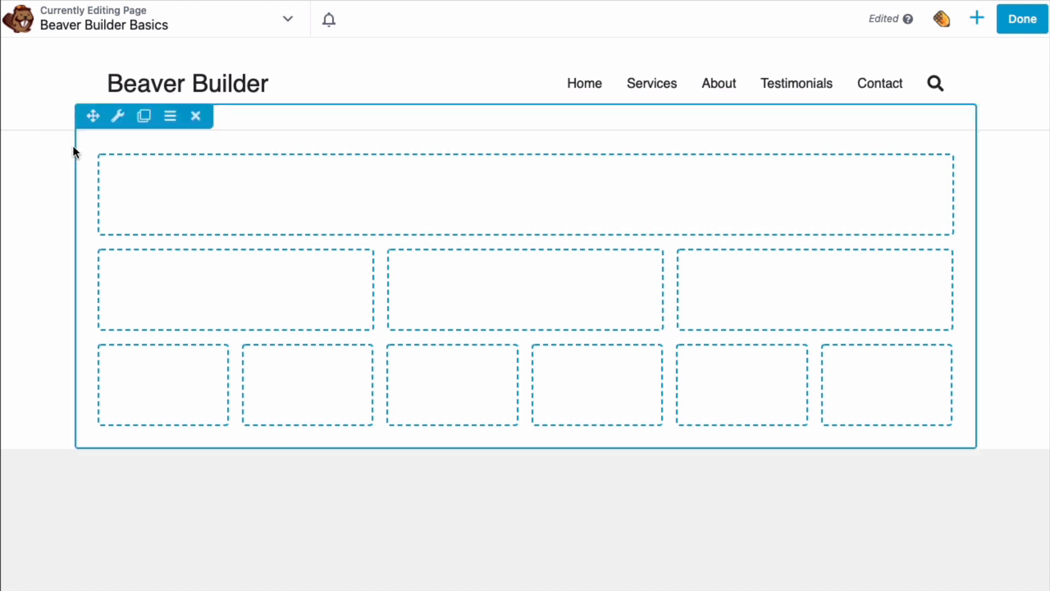
pyautogui.click(118, 116)
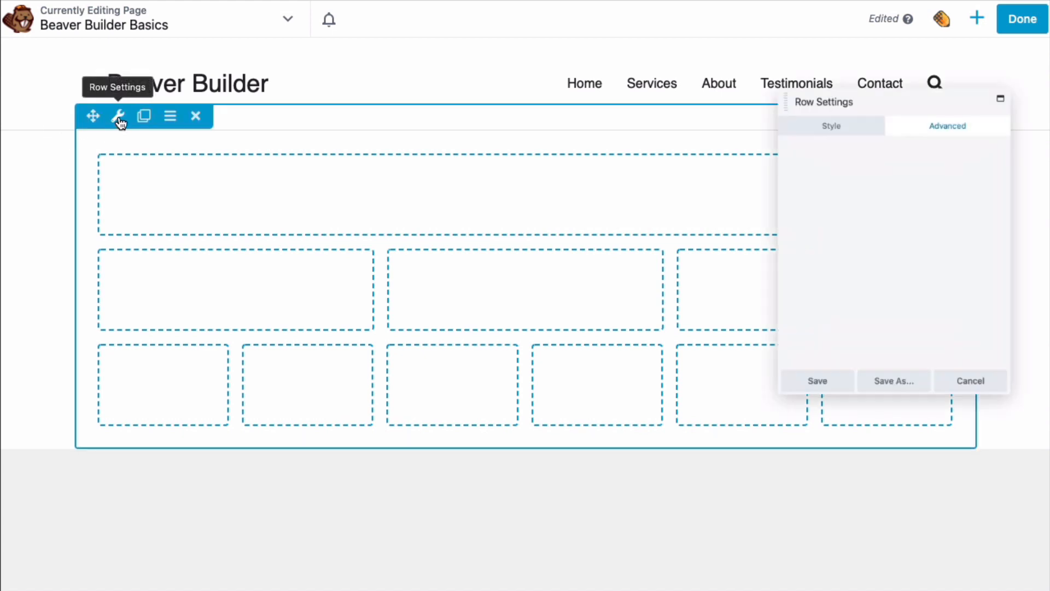
pyautogui.click(810, 86)
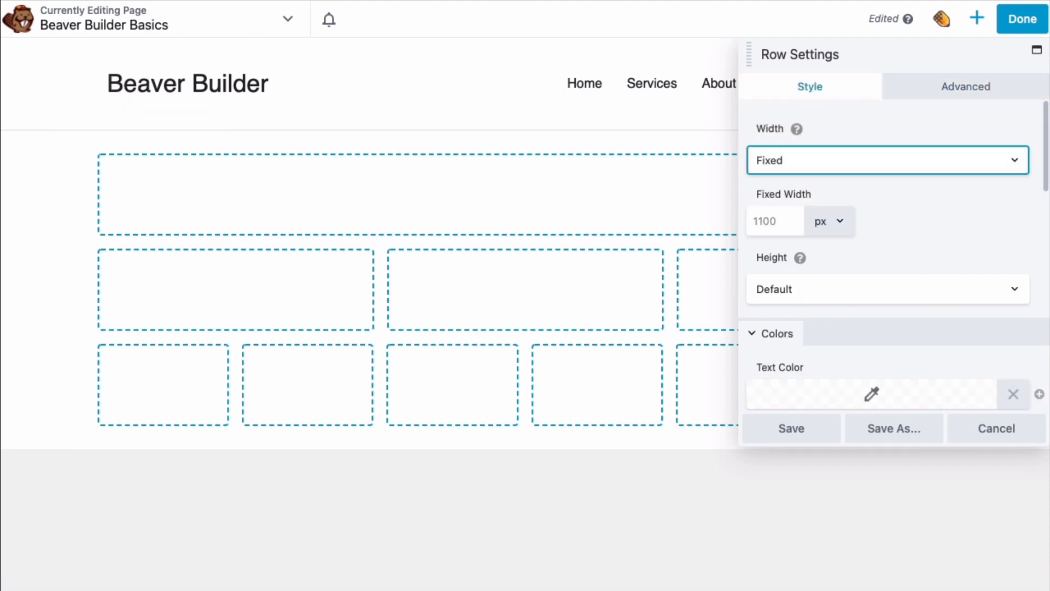
pyautogui.click(888, 160)
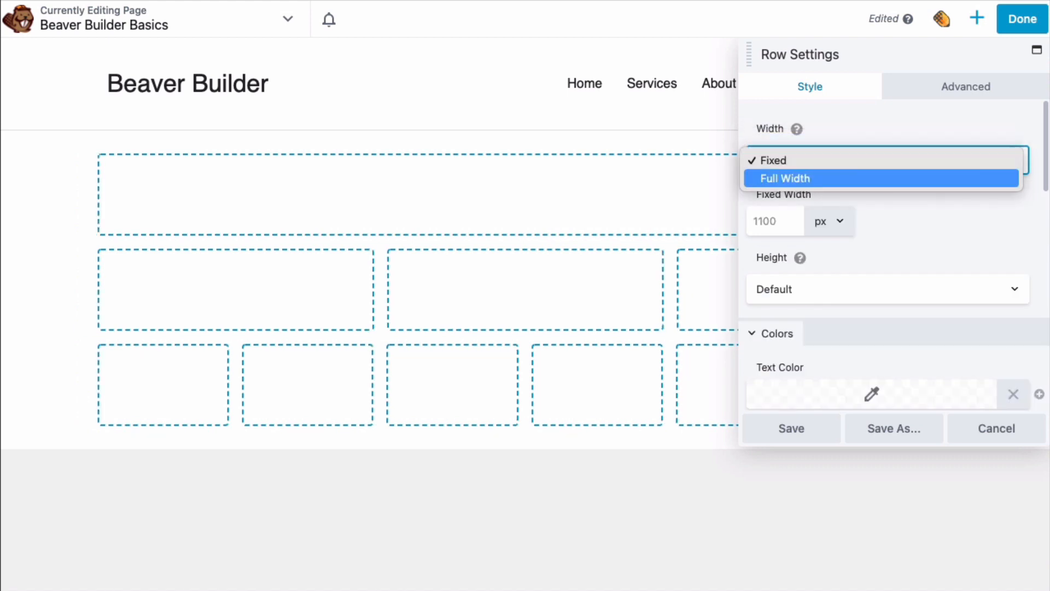
pyautogui.click(882, 178)
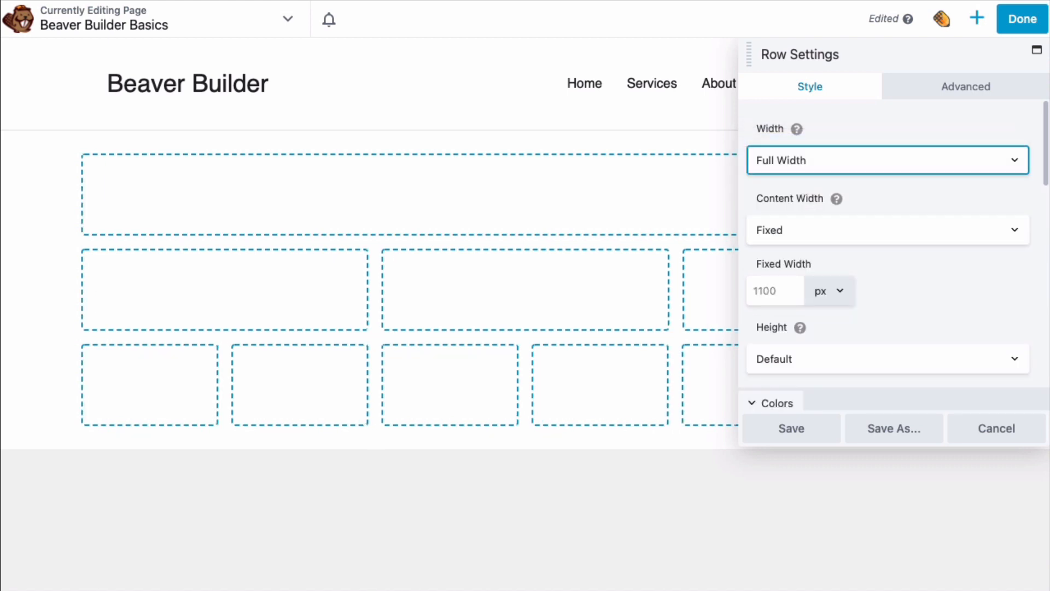
# Step: Try Full Width for the row's Content Width, and set it back to Fixed
pyautogui.click(888, 230)
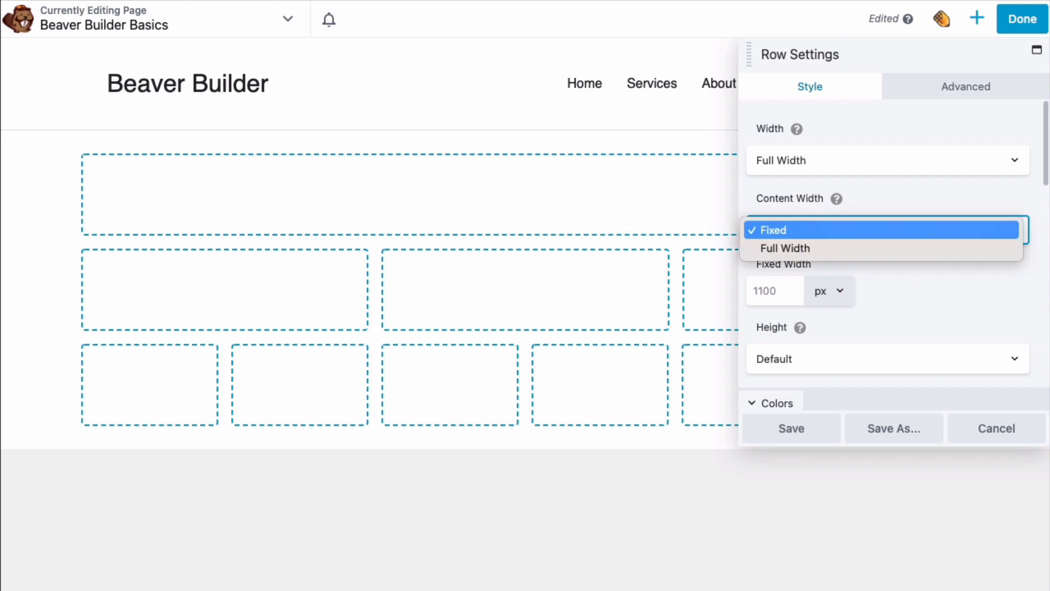
pyautogui.click(881, 246)
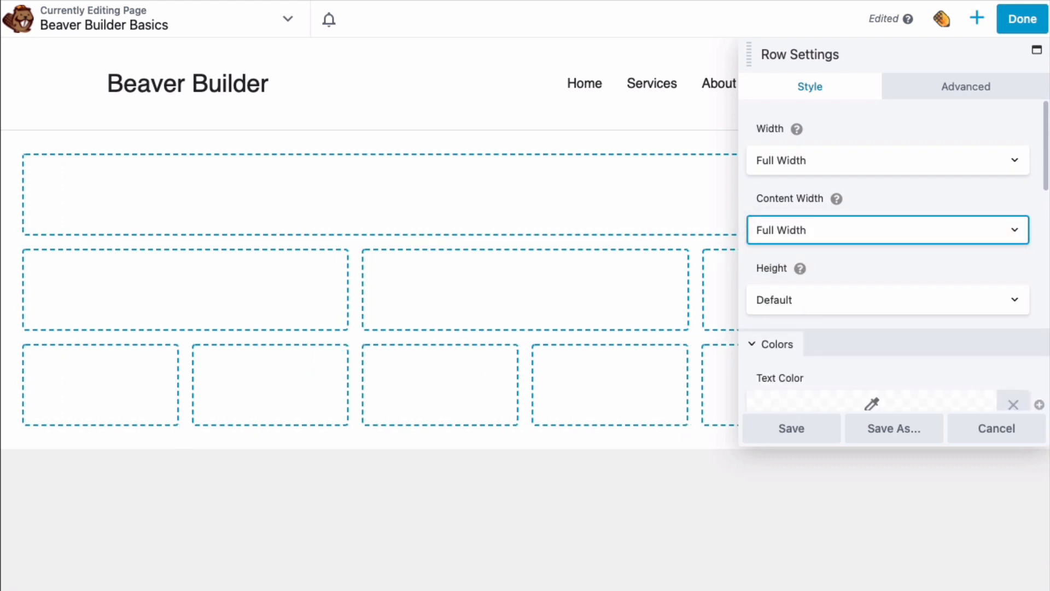
pyautogui.click(888, 230)
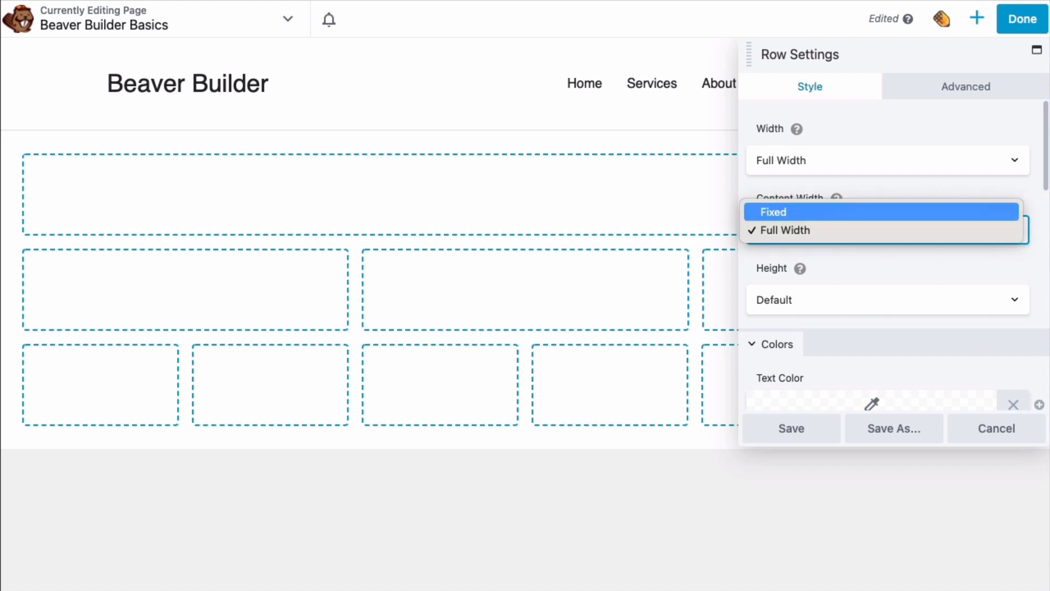
pyautogui.click(882, 212)
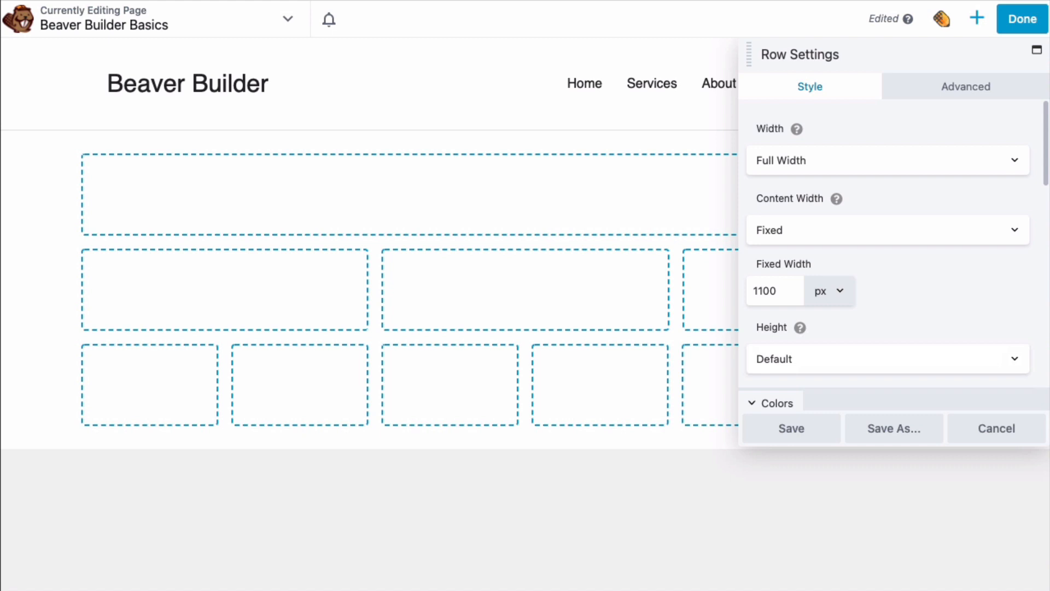
# Step: Set the row's Height to Full Height and read the help note for that setting
pyautogui.click(888, 359)
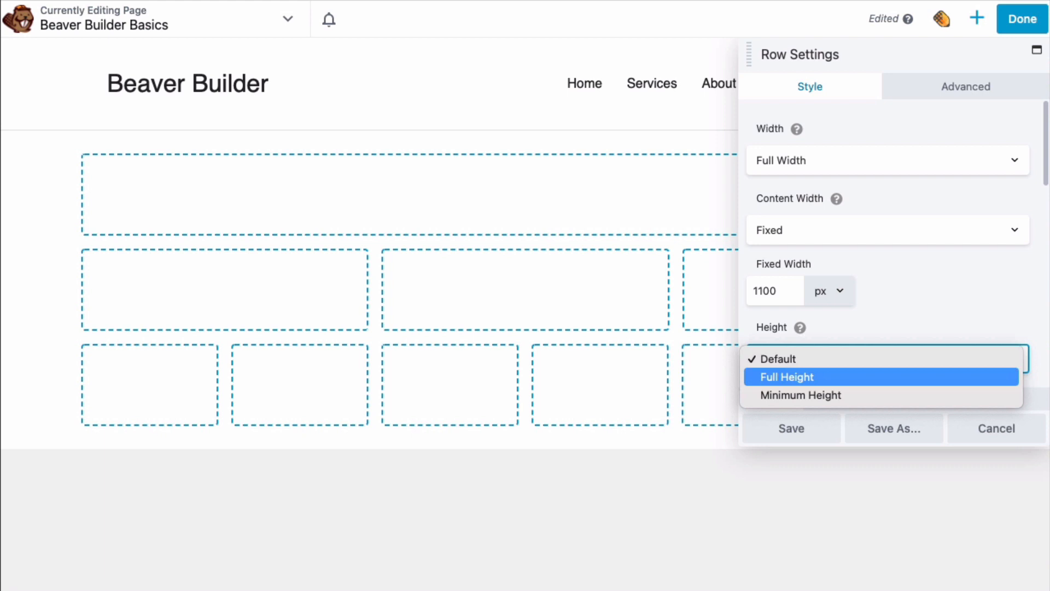
pyautogui.click(881, 377)
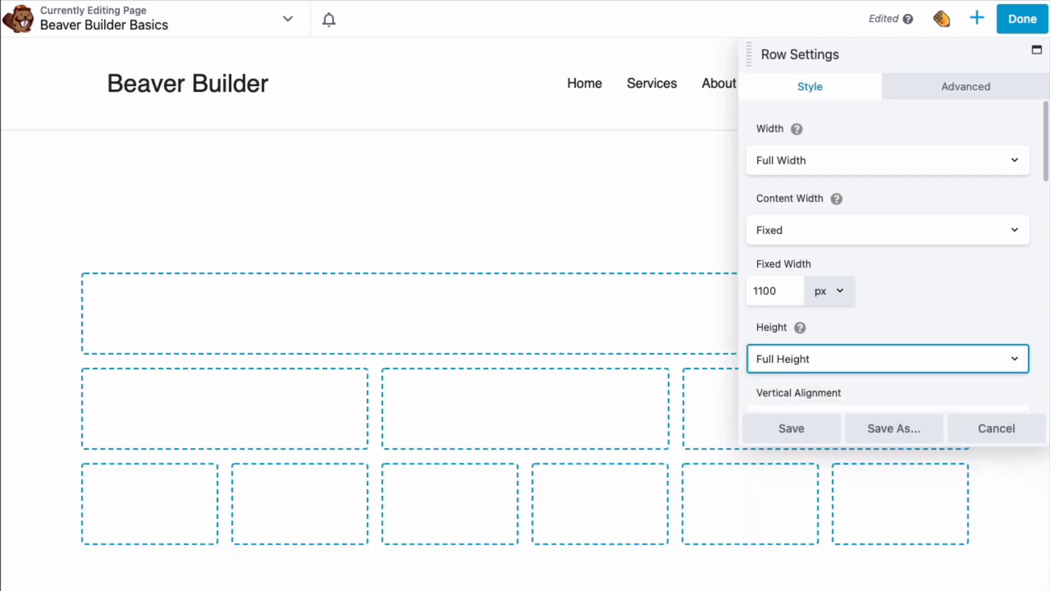
pyautogui.moveTo(800, 327)
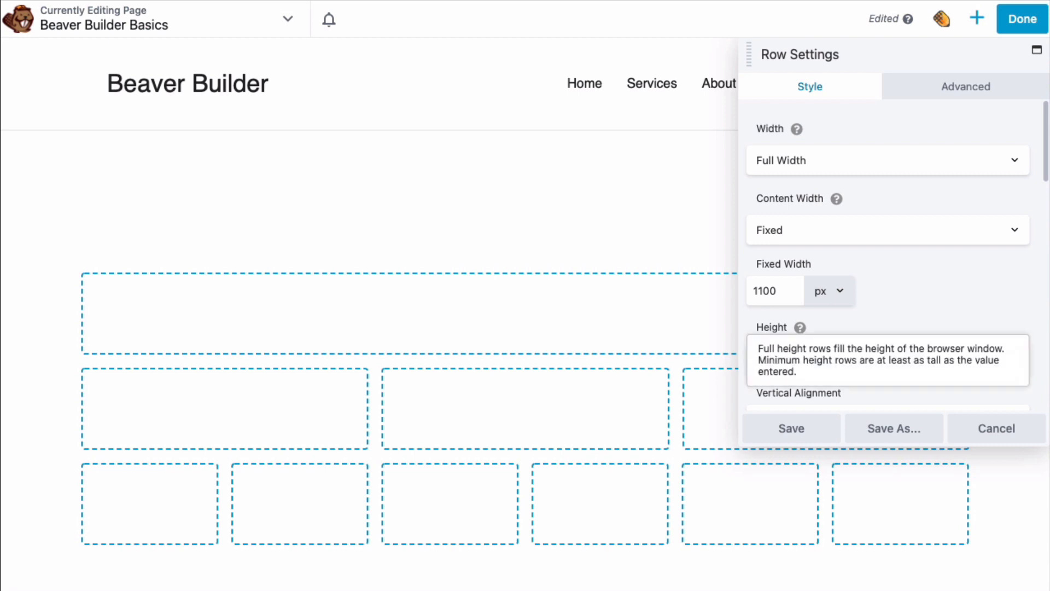
# Step: Try Minimum Height for the row, look at the Vertical Alignment choices, and return the Height to Full Height
pyautogui.click(809, 359)
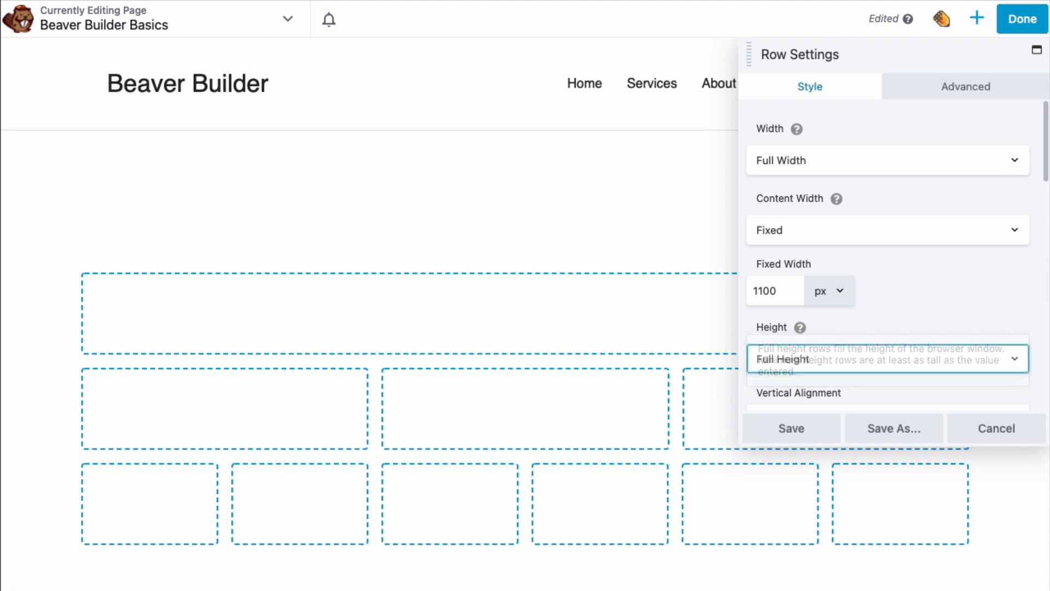
pyautogui.click(810, 377)
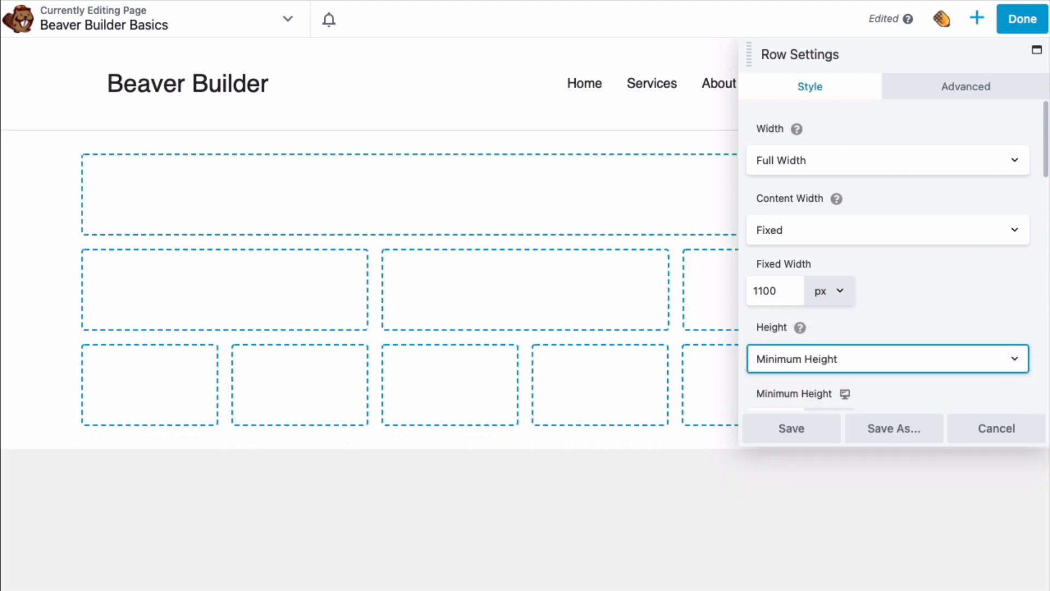
pyautogui.scroll(-2, 888, 254)
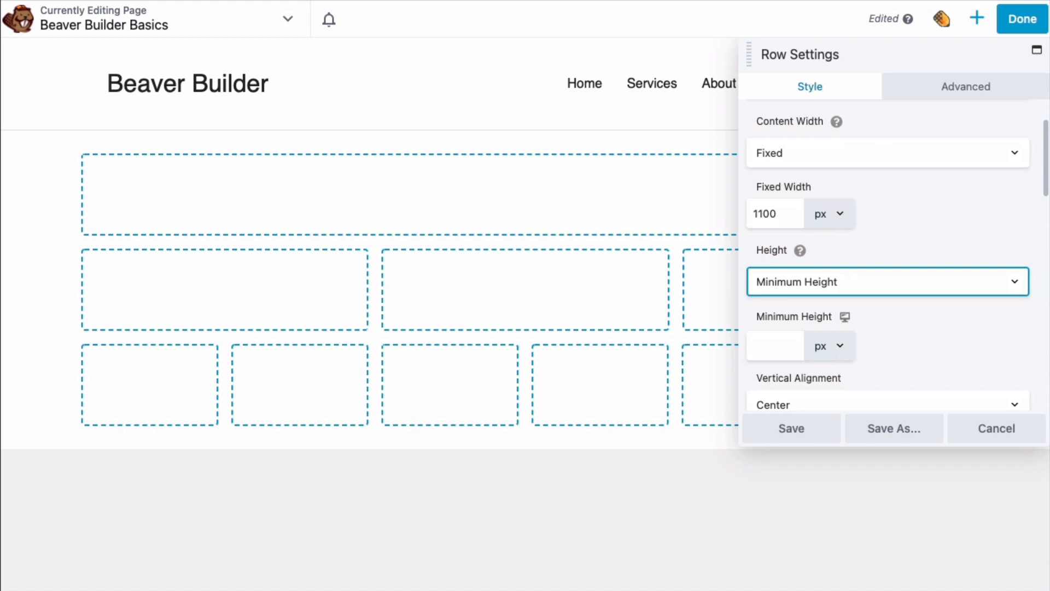
pyautogui.click(775, 345)
pyautogui.write('500')
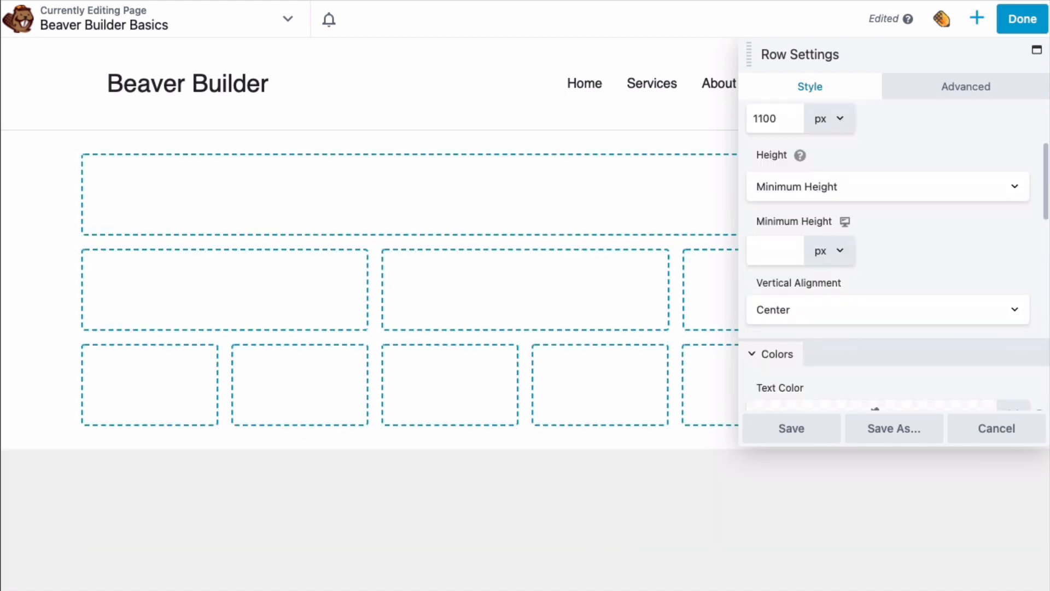
pyautogui.click(888, 310)
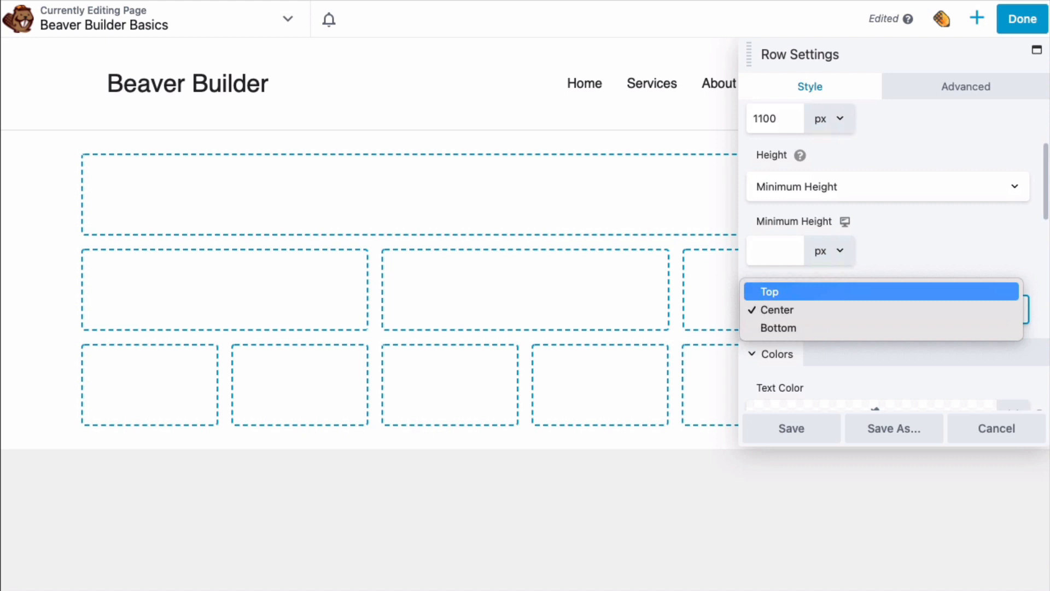
pyautogui.click(888, 187)
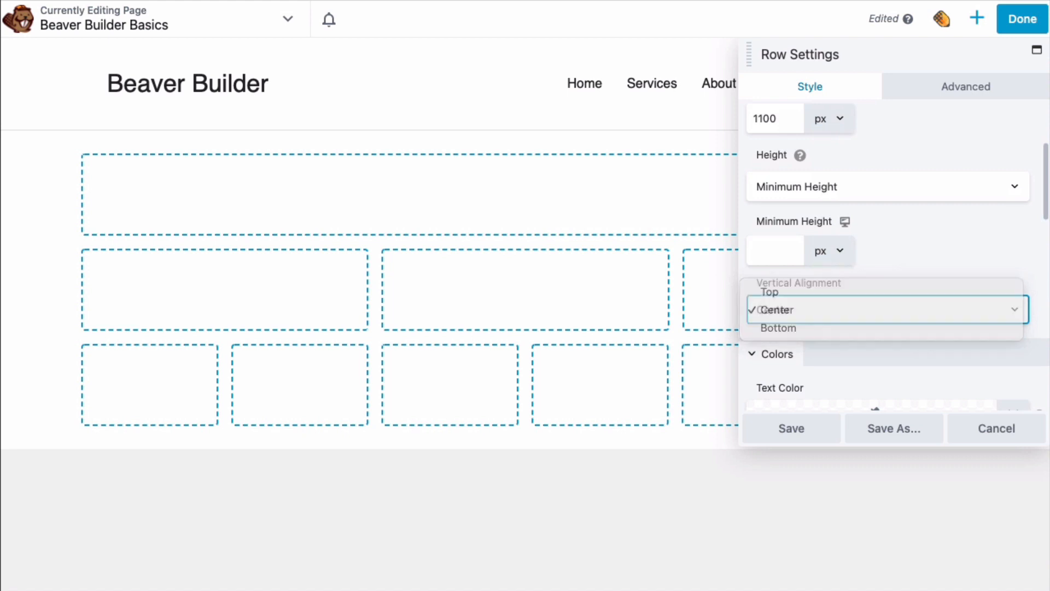
pyautogui.click(887, 187)
pyautogui.click(882, 168)
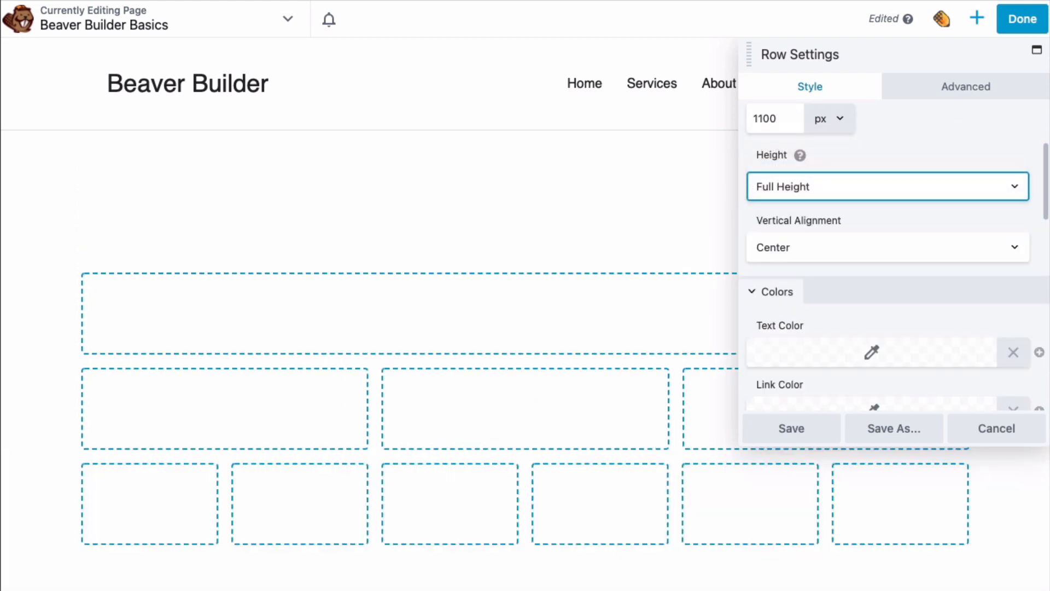
# Step: Try the Top and Bottom Vertical Alignment options for the row, and set it back to Center
pyautogui.scroll(-1, 888, 247)
pyautogui.click(888, 236)
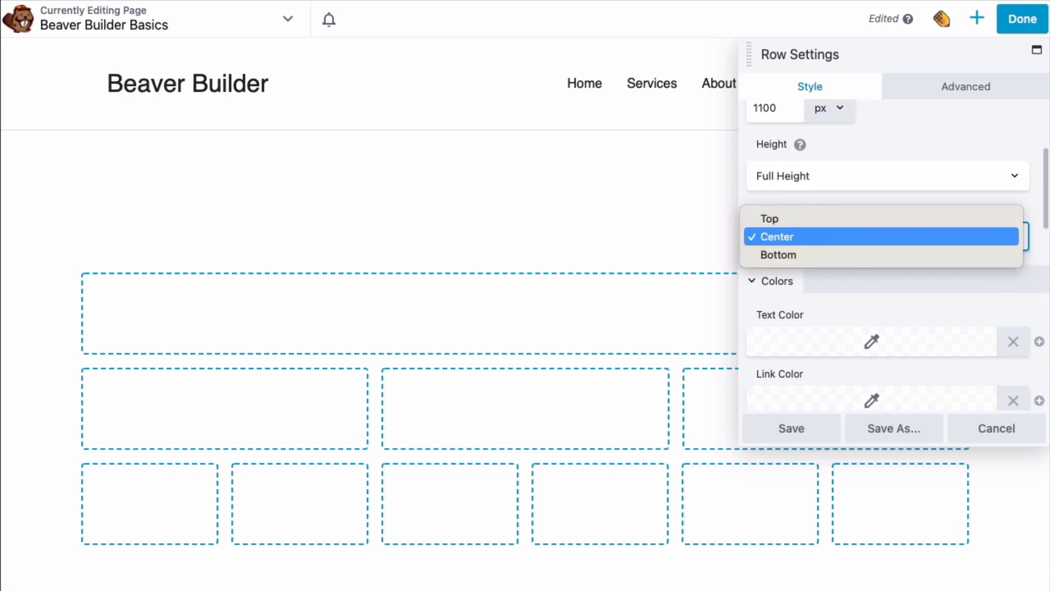
pyautogui.click(821, 215)
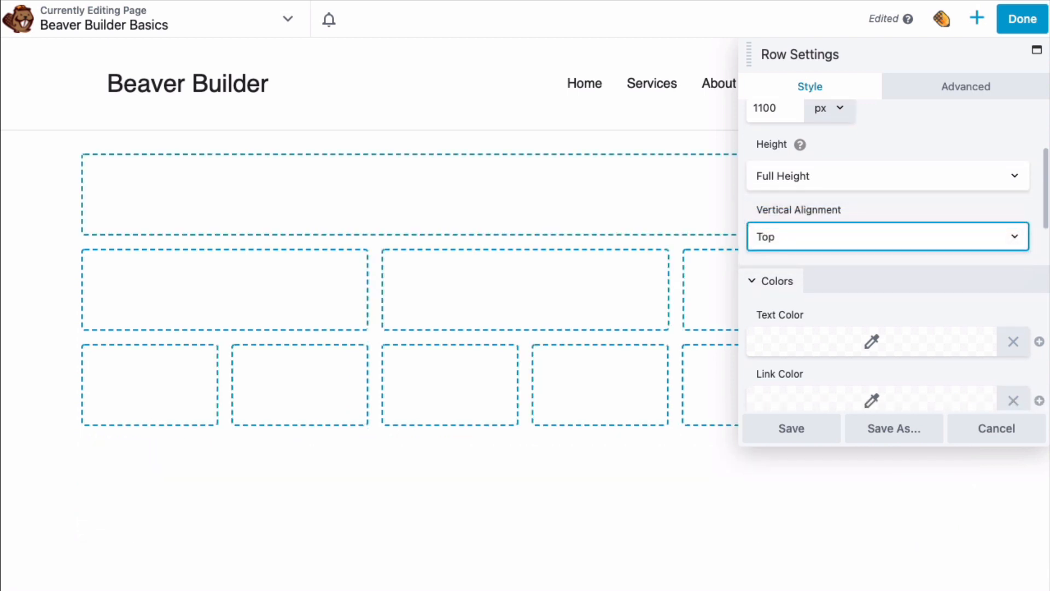
pyautogui.click(888, 237)
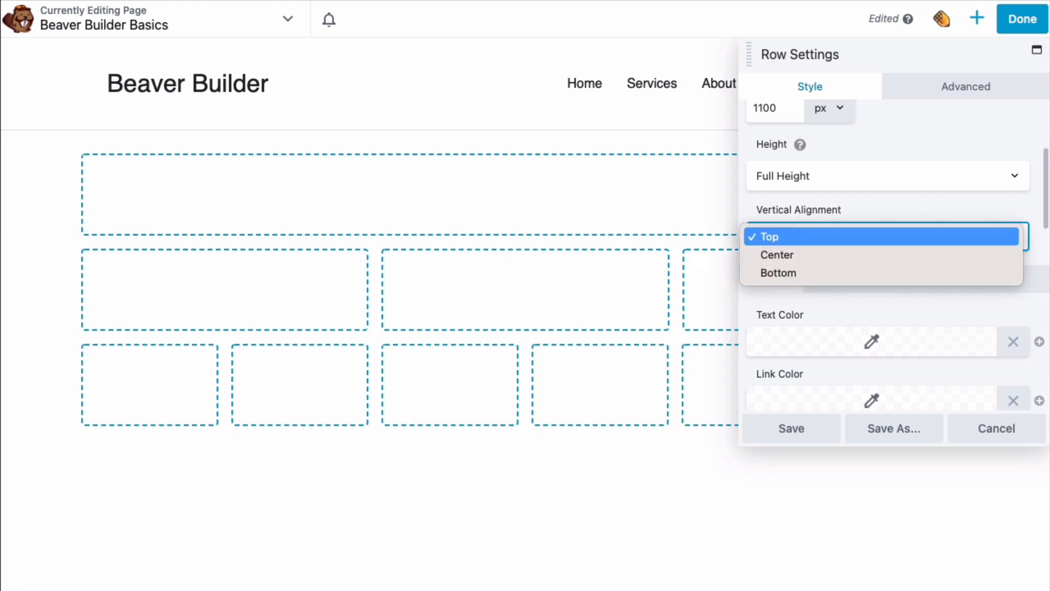
pyautogui.click(778, 273)
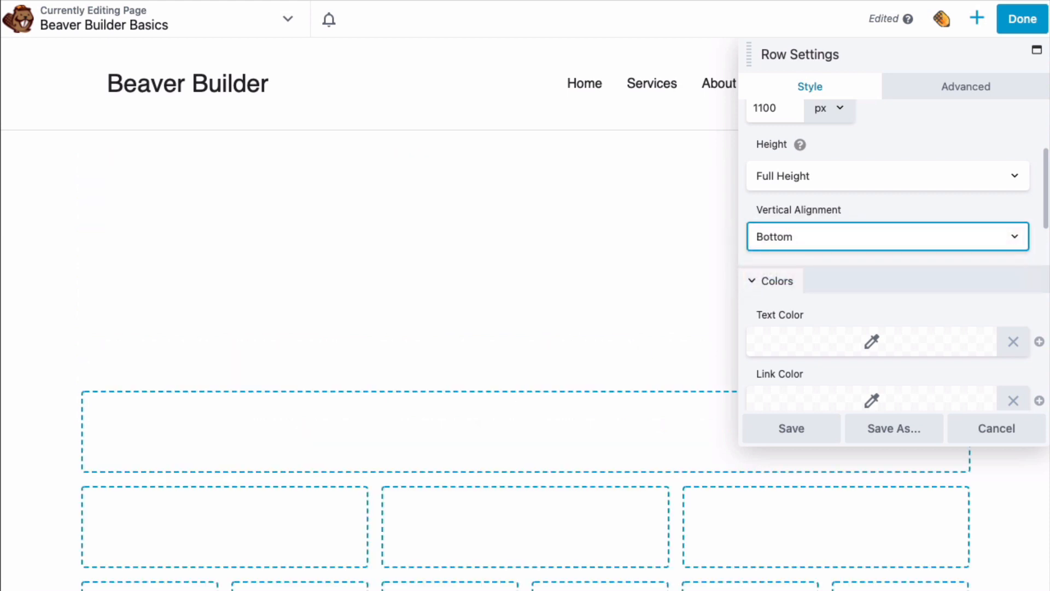
pyautogui.click(888, 236)
pyautogui.click(779, 218)
# Step: Try Parallax as the row's Background Type, and set it to Color instead
pyautogui.scroll(-3, 888, 246)
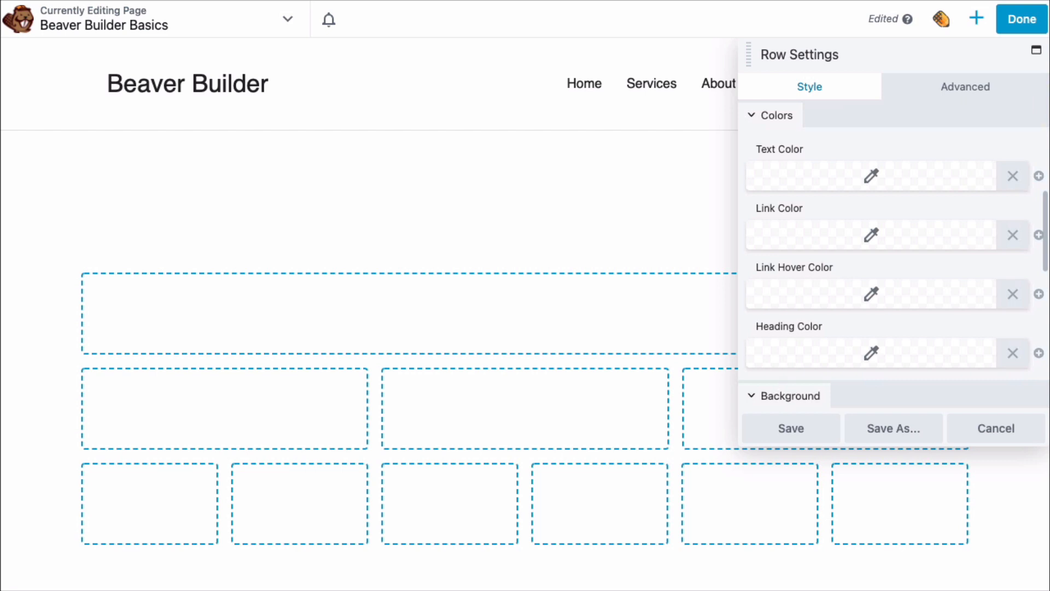
pyautogui.scroll(-5, 895, 247)
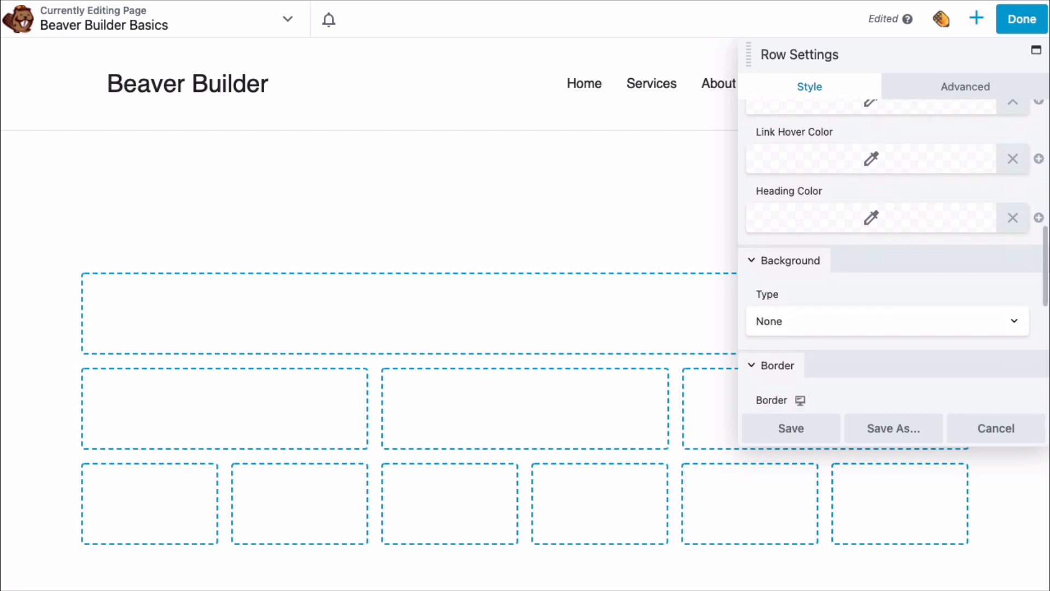
pyautogui.scroll(-4, 894, 246)
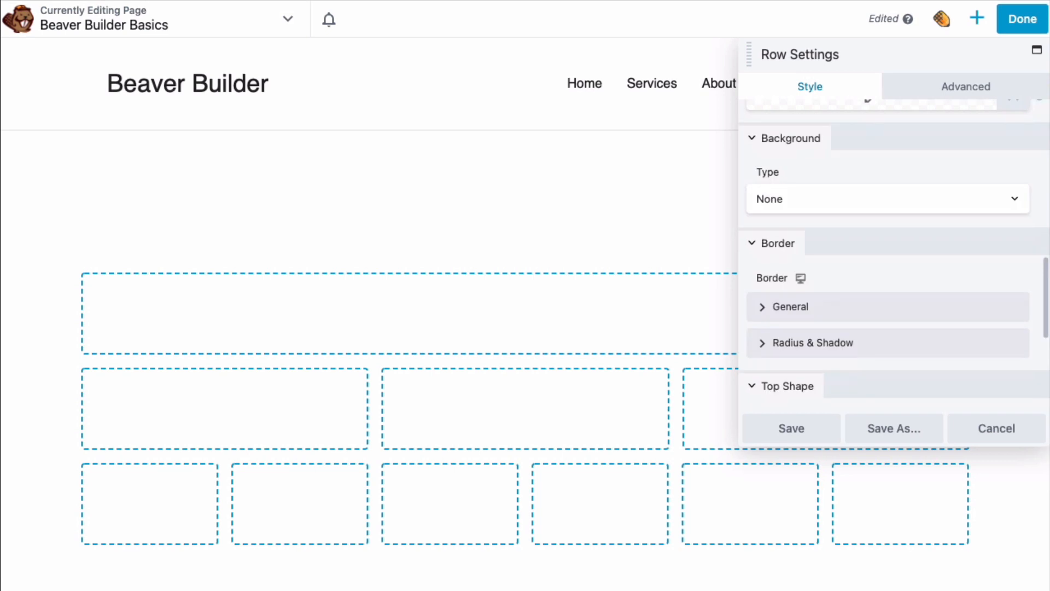
pyautogui.click(887, 199)
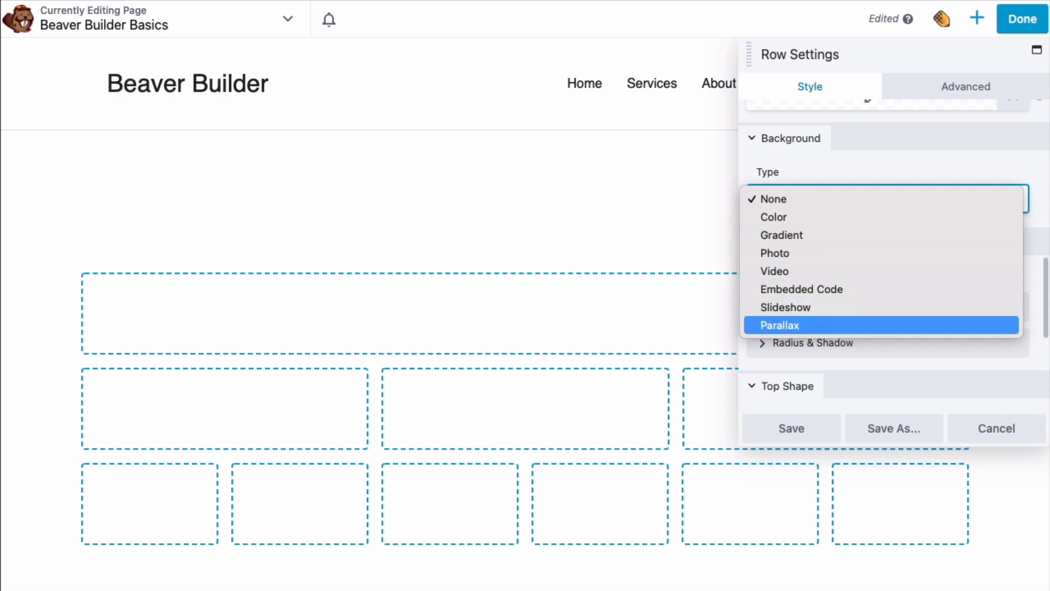
pyautogui.click(881, 325)
pyautogui.click(881, 198)
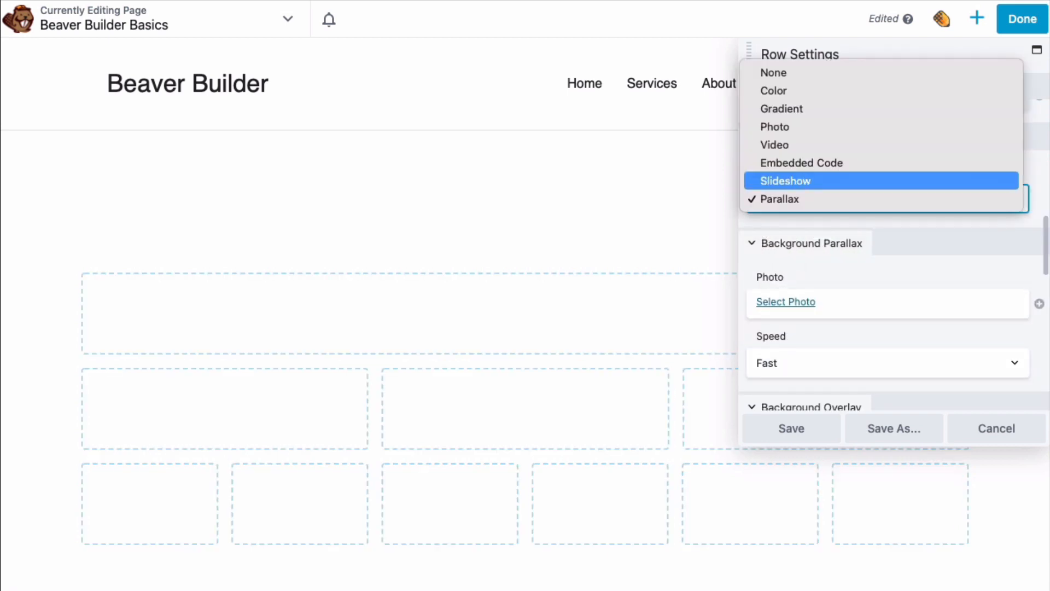
pyautogui.click(881, 90)
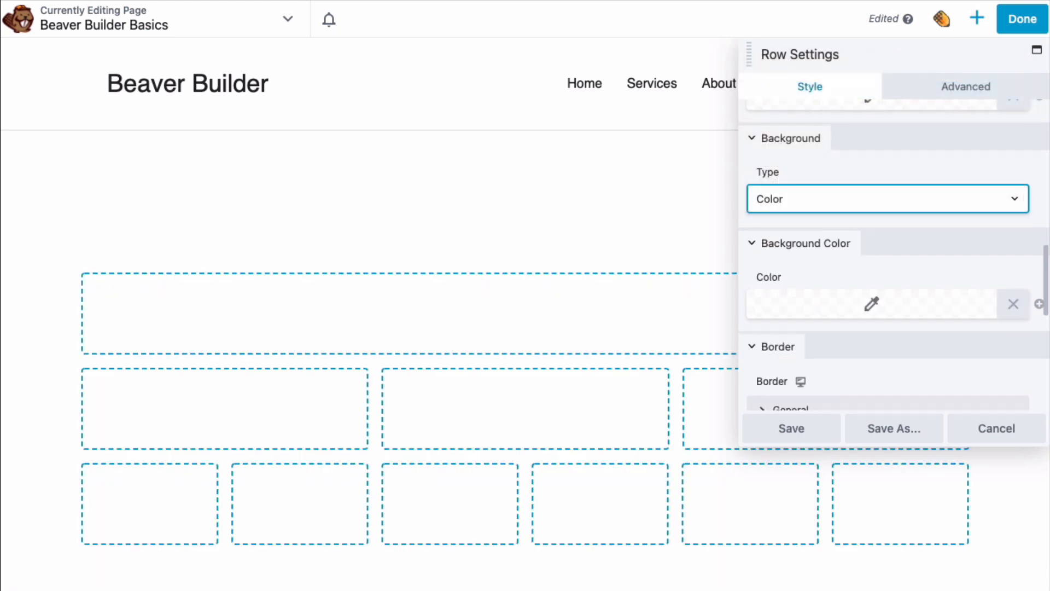
pyautogui.scroll(-8, 894, 254)
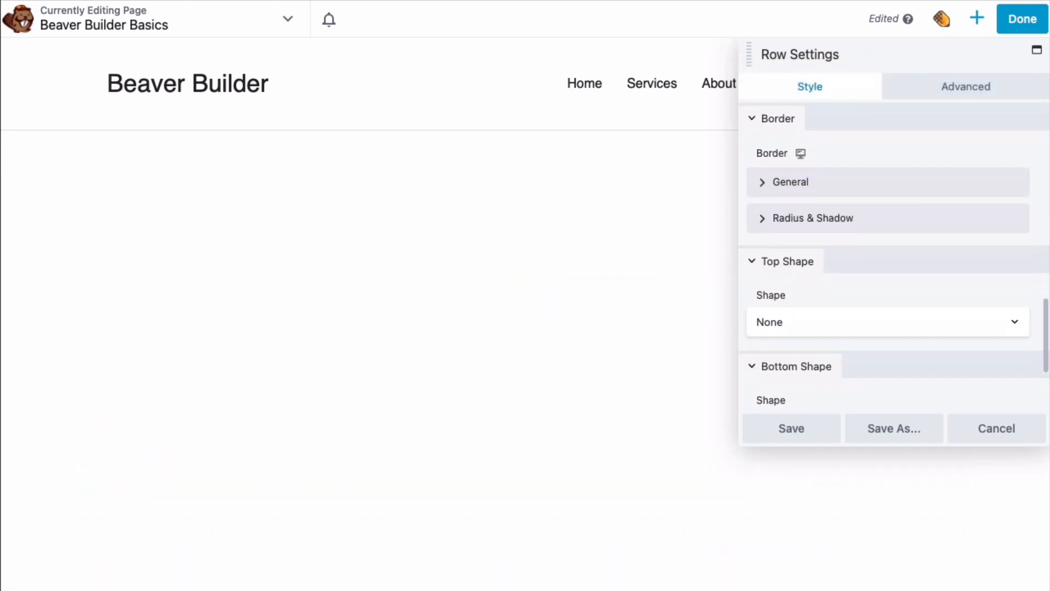
# Step: Collapse the row's Border settings, check the Top Shape choices, and try Slanted Edge and Waves as the Bottom Shape
pyautogui.scroll(-1, 894, 254)
pyautogui.scroll(1, 894, 254)
pyautogui.click(777, 130)
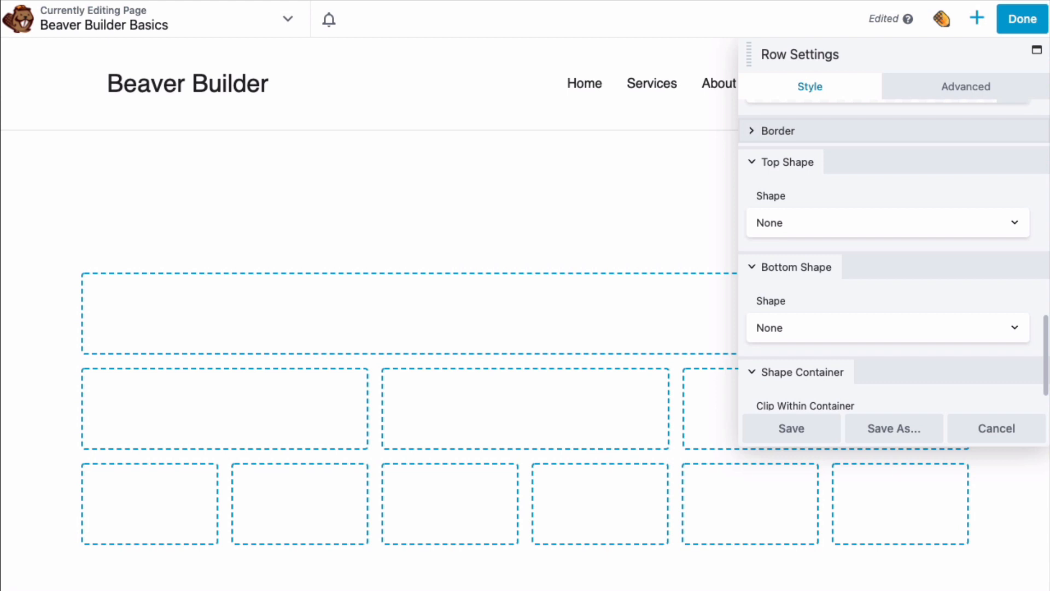
pyautogui.click(886, 223)
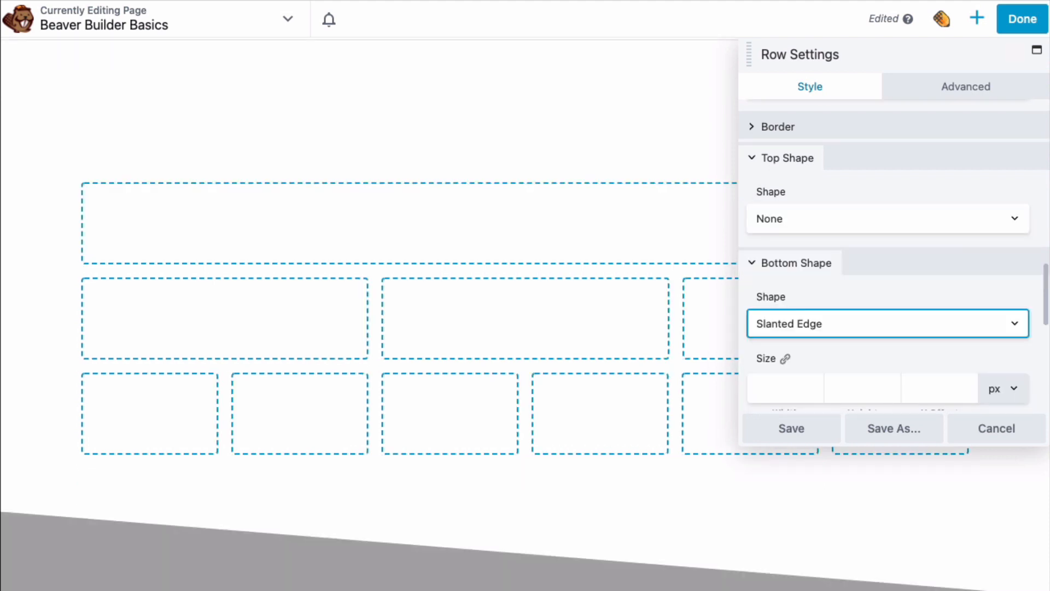
pyautogui.click(887, 324)
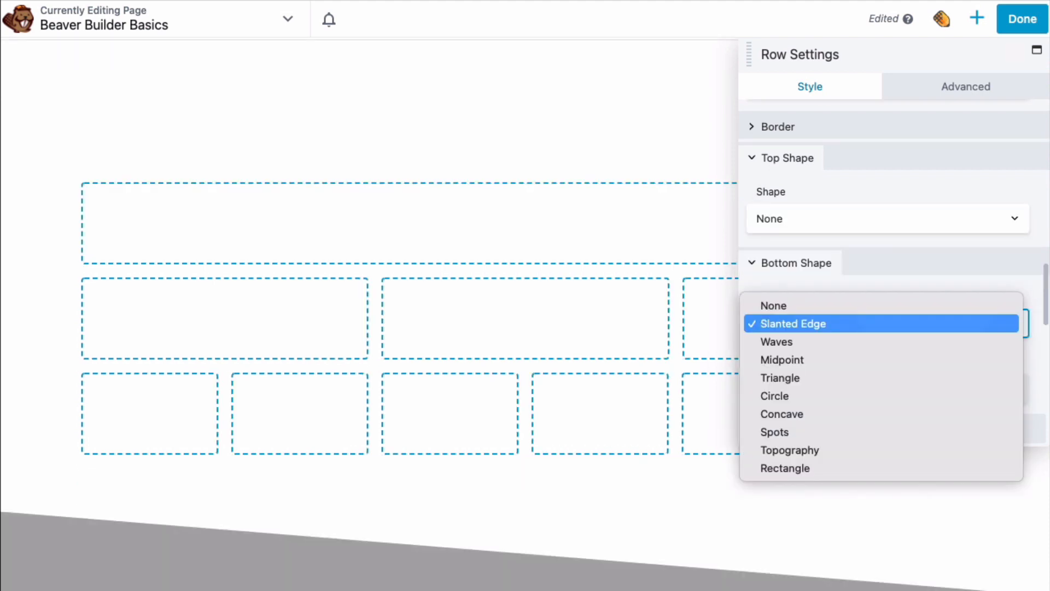
pyautogui.click(776, 342)
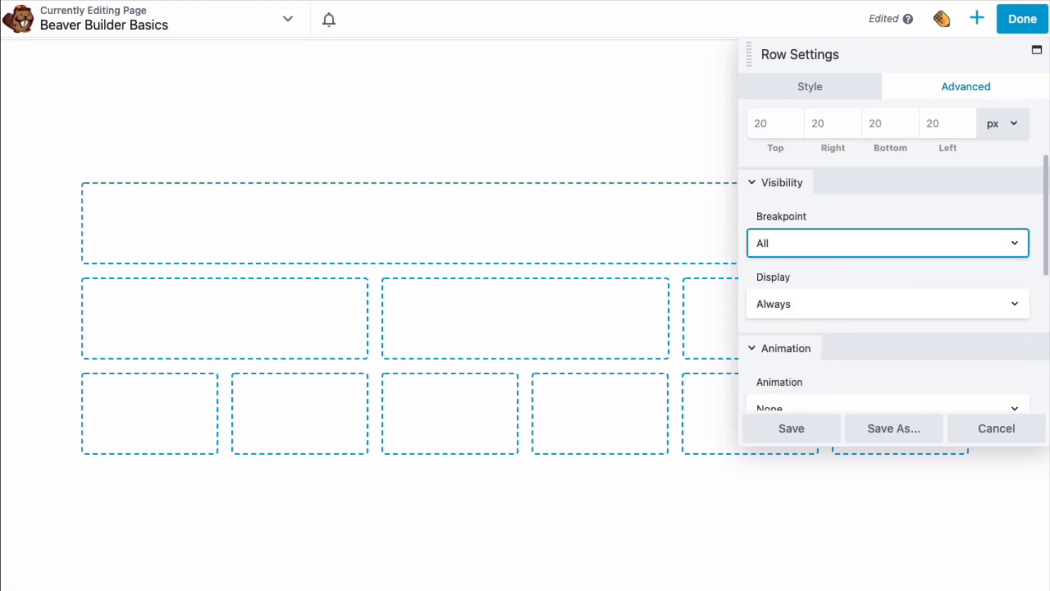
# Step: Try Large Devices Only and Small Devices Only as the row's visibility Breakpoint
pyautogui.press('space')
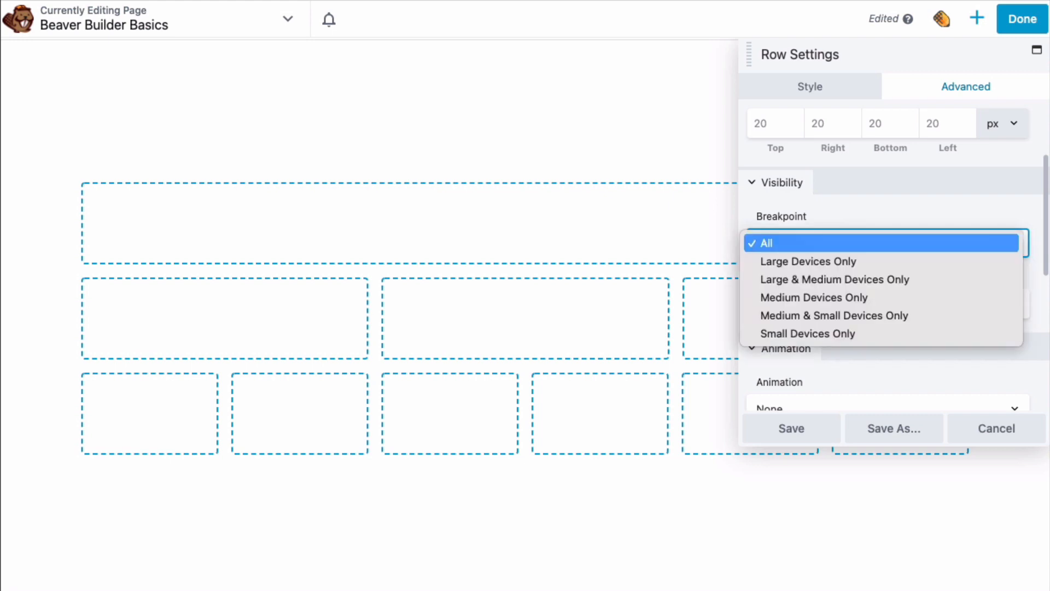
pyautogui.press('Down')
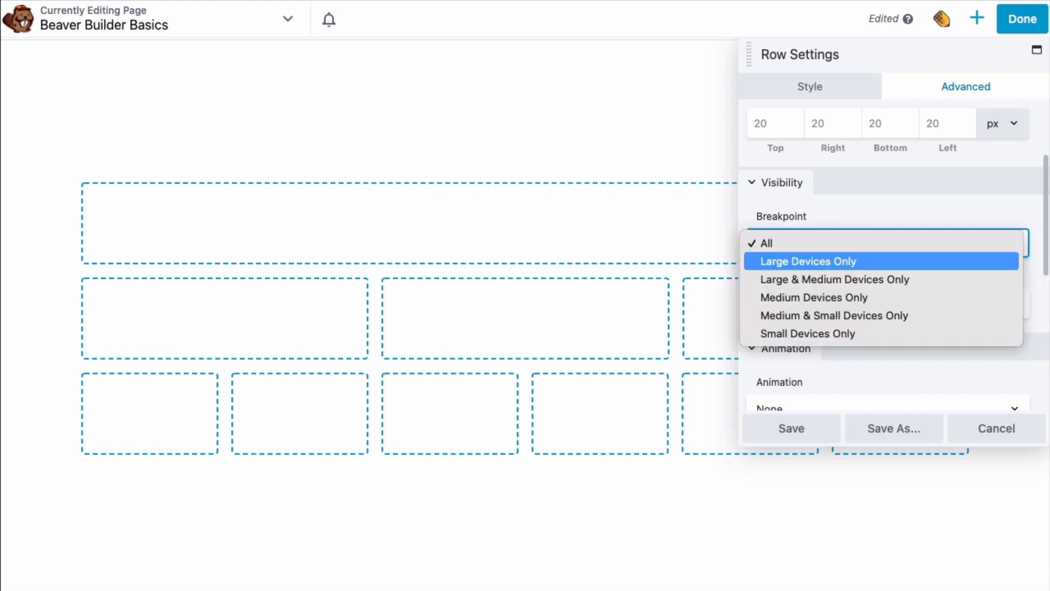
pyautogui.press('Return')
pyautogui.press('space')
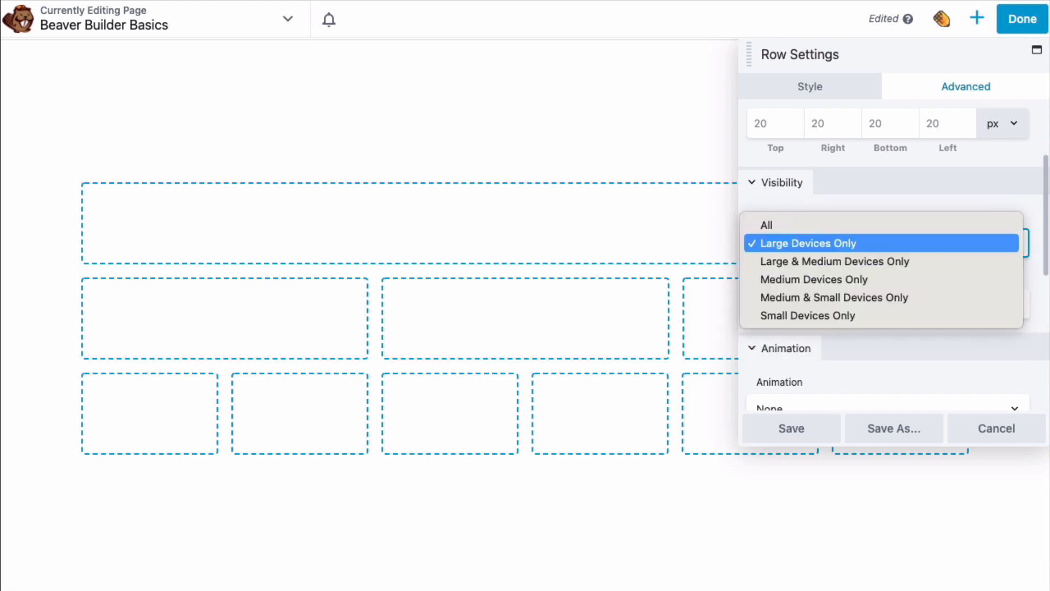
pyautogui.press('Down')
pyautogui.press('Down')
pyautogui.press('Down')
pyautogui.press('Down')
pyautogui.press('Return')
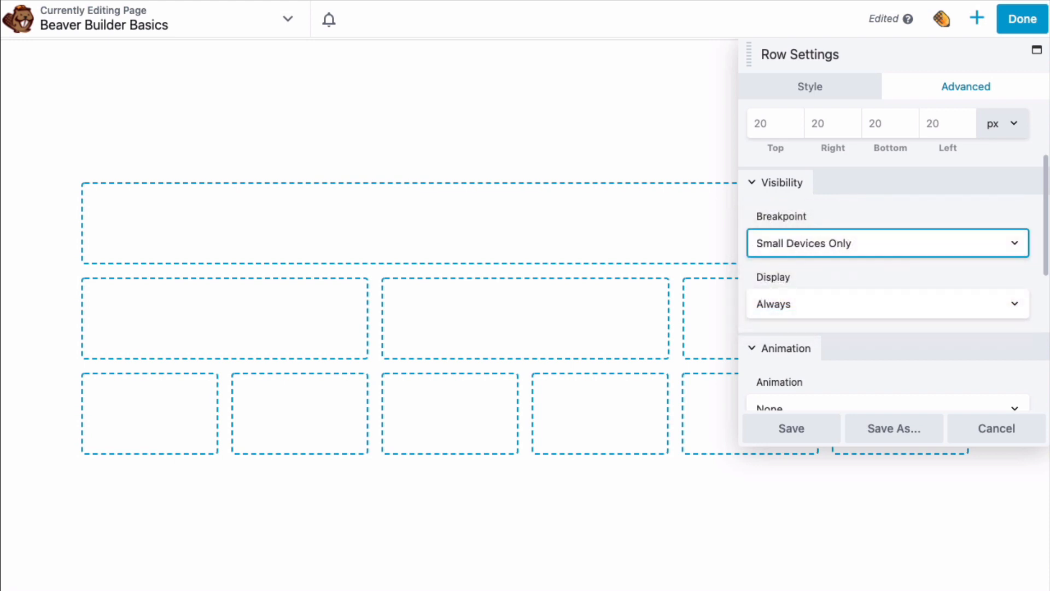
# Step: Look through the other visibility Breakpoint options for the row without picking a different one
pyautogui.press('space')
pyautogui.press('Up')
pyautogui.press('Up')
pyautogui.press('Up')
pyautogui.press('Up')
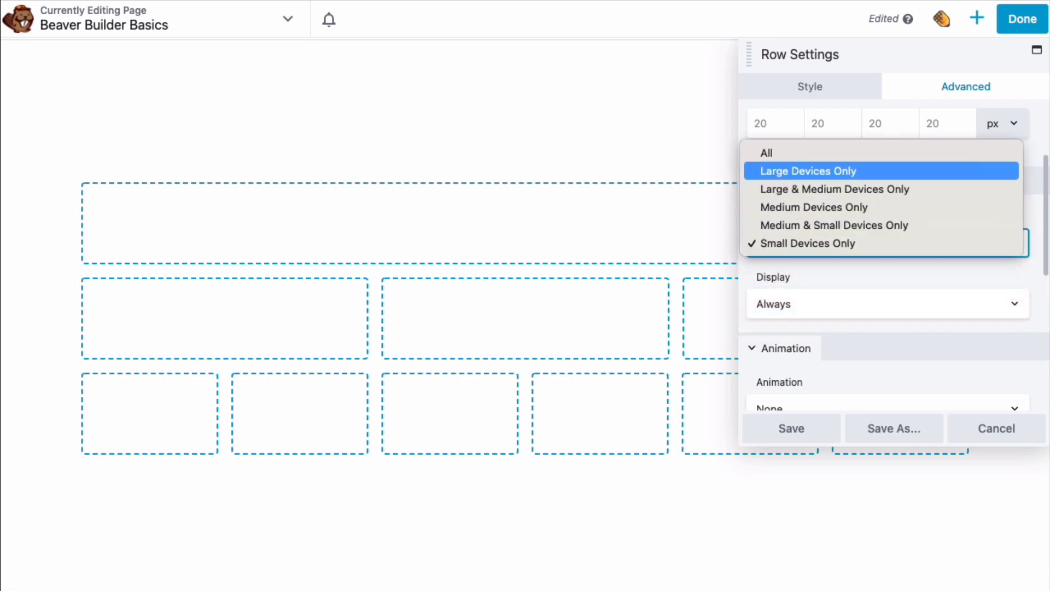
pyautogui.press('Down')
pyautogui.press('Down')
pyautogui.press('Down')
pyautogui.press('Down')
pyautogui.press('Up')
pyautogui.press('Up')
pyautogui.press('Up')
pyautogui.press('Up')
pyautogui.press('Escape')
# Step: Look through the row's visibility Display options, including Never, Logged Out User, Logged In User and Conditional Logic
pyautogui.press('Tab')
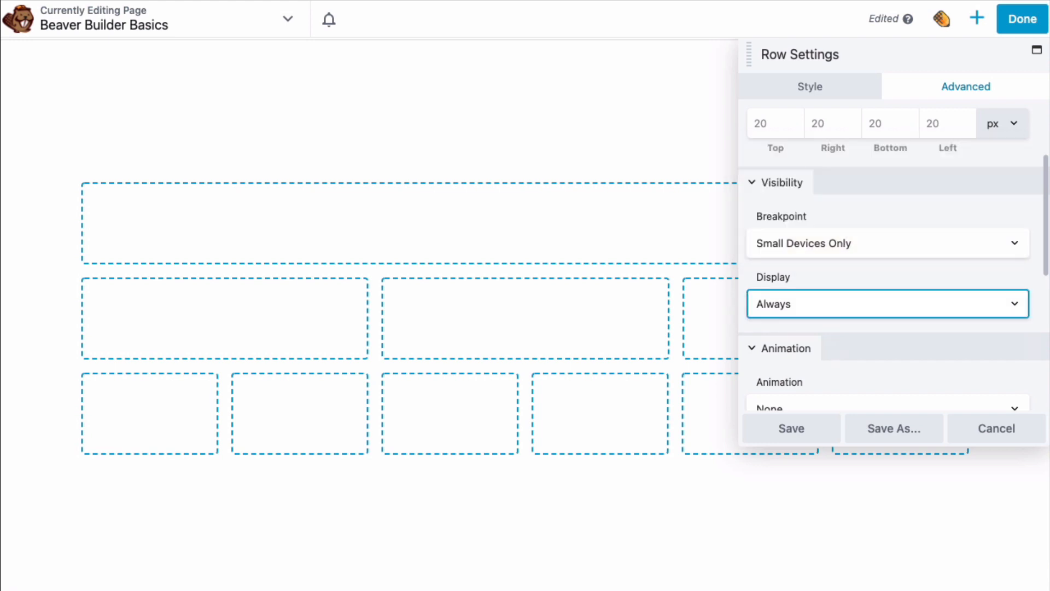
pyautogui.press('space')
pyautogui.press('Up')
pyautogui.press('Down')
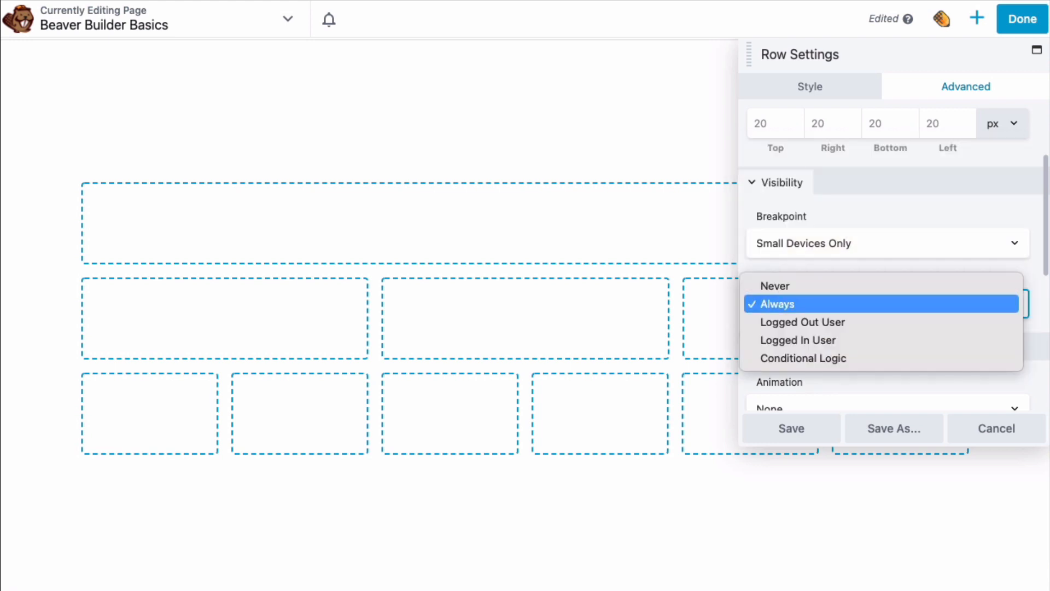
pyautogui.press('Down')
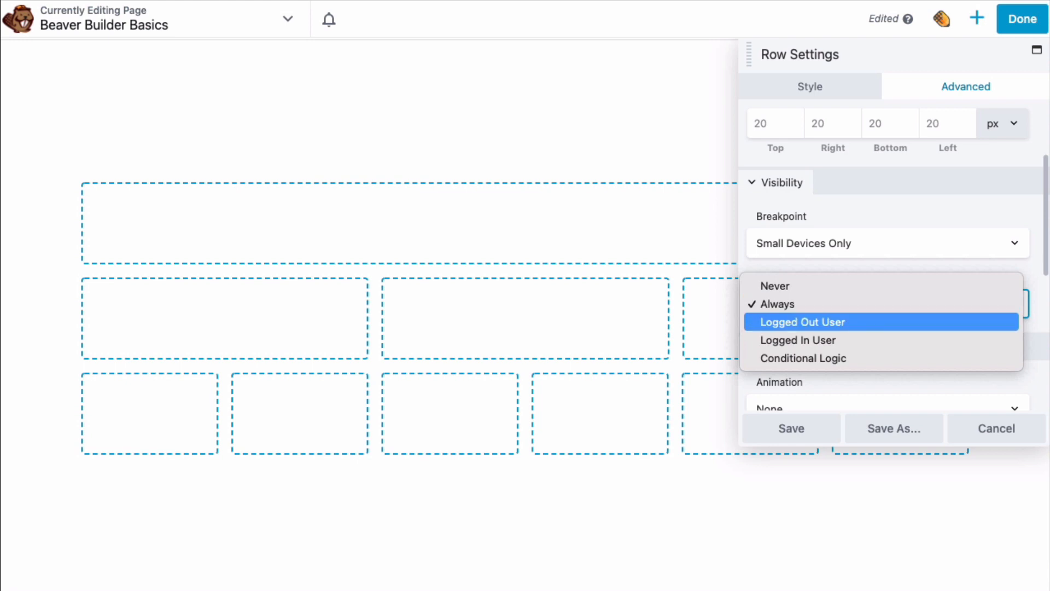
pyautogui.press('Down')
pyautogui.press('Down')
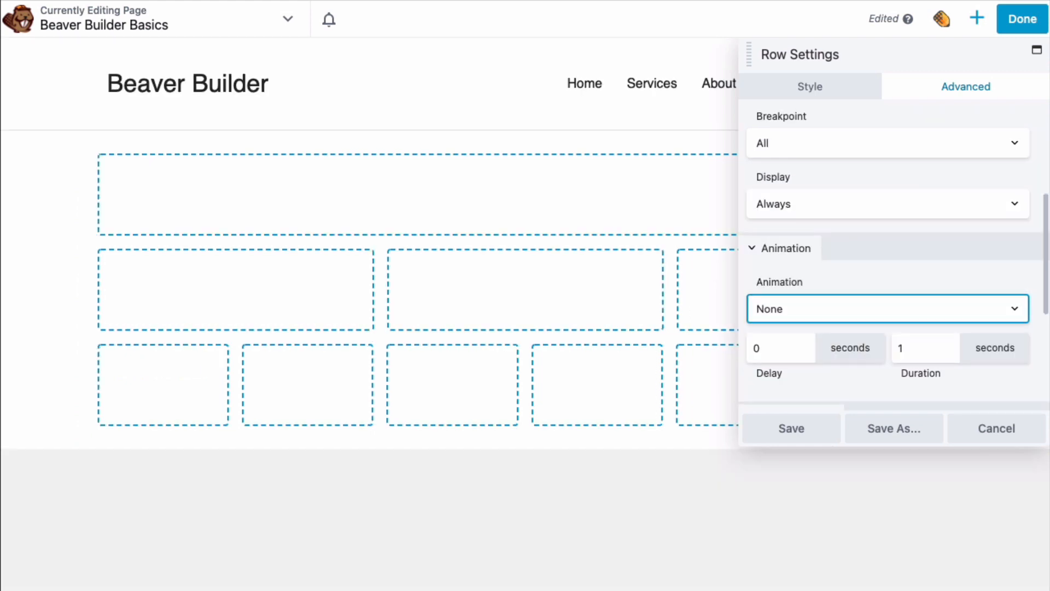
# Step: Look through the Animation options available for the row, such as the Fade, Slide, Zoom and Bounce effects
pyautogui.press('space')
pyautogui.press('Down')
pyautogui.press('Down')
pyautogui.press('Down')
pyautogui.press('Down')
pyautogui.press('Down')
pyautogui.press('Down')
pyautogui.press('Down')
pyautogui.press('Down')
pyautogui.press('Down')
pyautogui.press('Down')
pyautogui.press('Down')
pyautogui.press('Down')
pyautogui.press('Down')
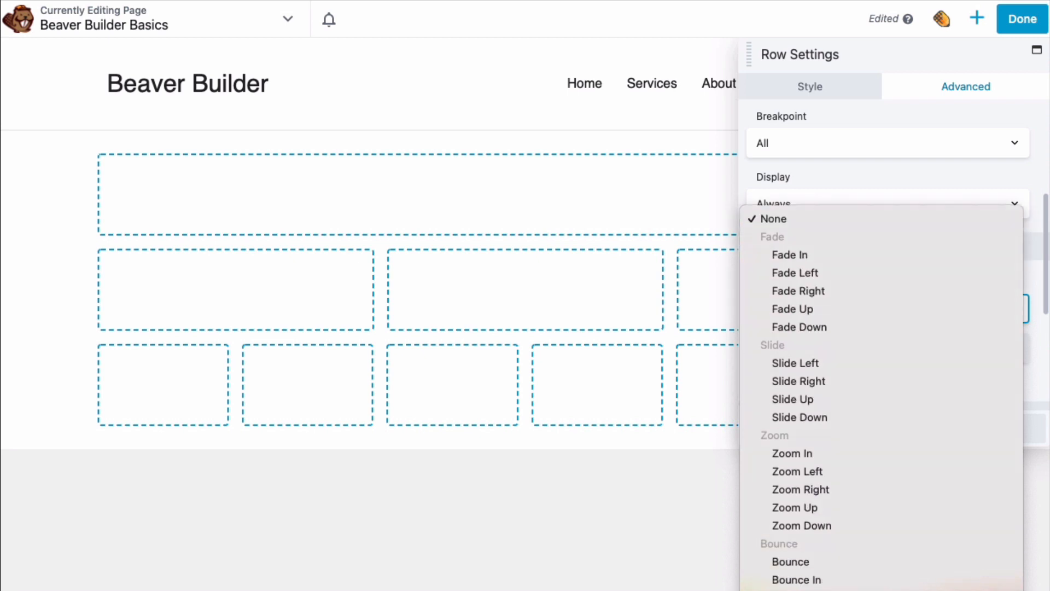
pyautogui.press('Down')
pyautogui.press('Down')
pyautogui.press('Down')
pyautogui.press('Down')
pyautogui.press('Down')
pyautogui.press('Down')
pyautogui.press('Down')
pyautogui.press('Down')
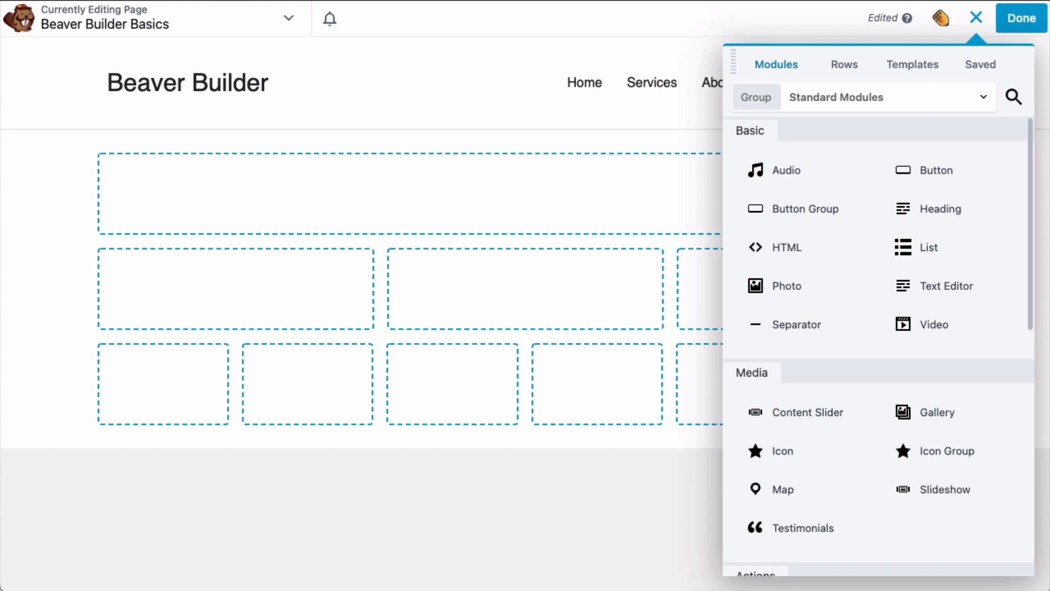
# Step: Check the available module groups and browse the Standard Modules list from Basic to Posts
pyautogui.click(983, 97)
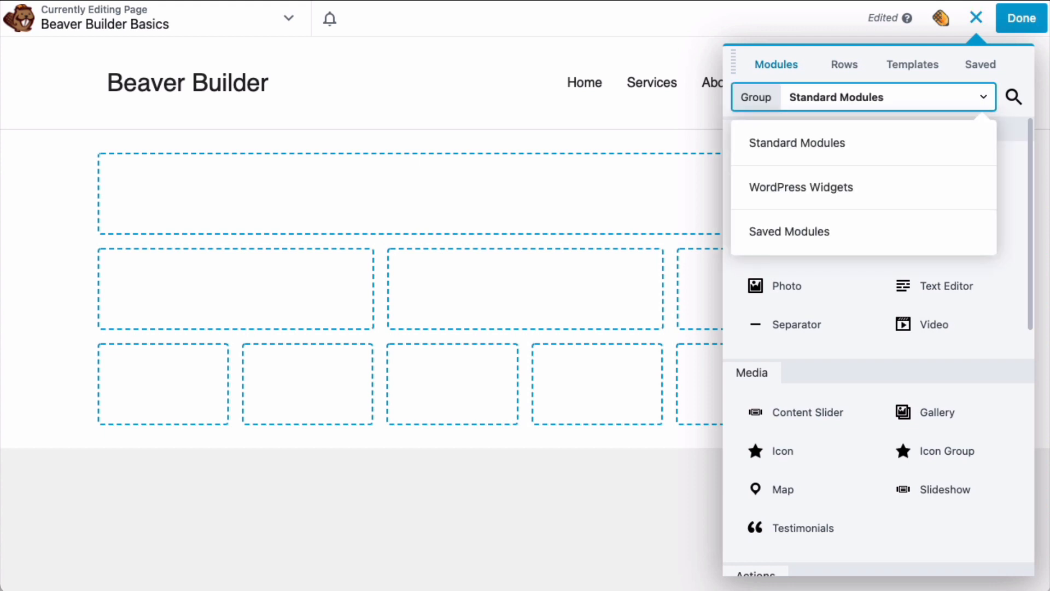
pyautogui.click(983, 97)
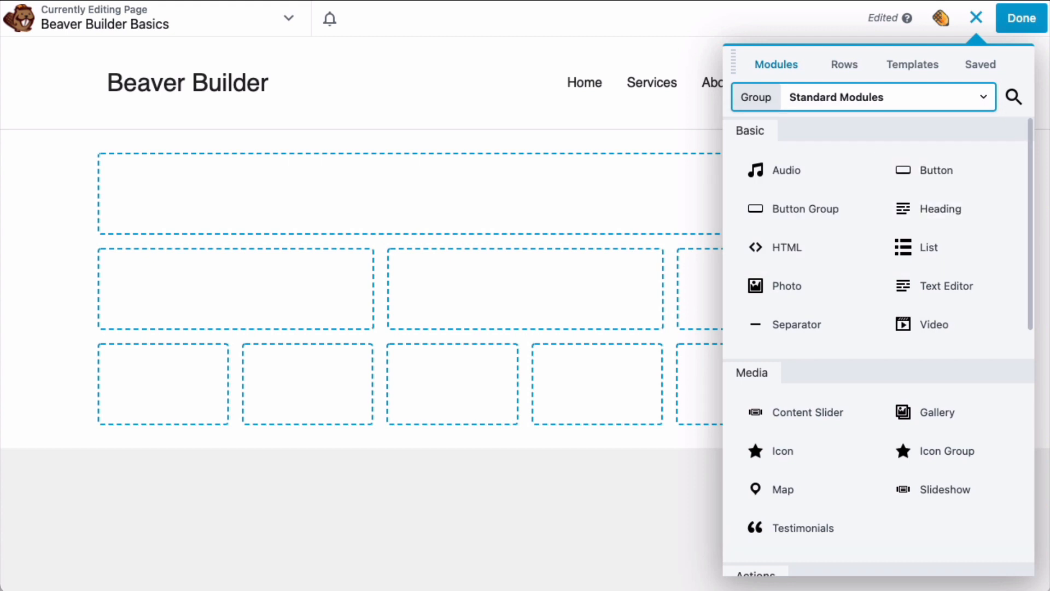
pyautogui.scroll(-10, 875, 344)
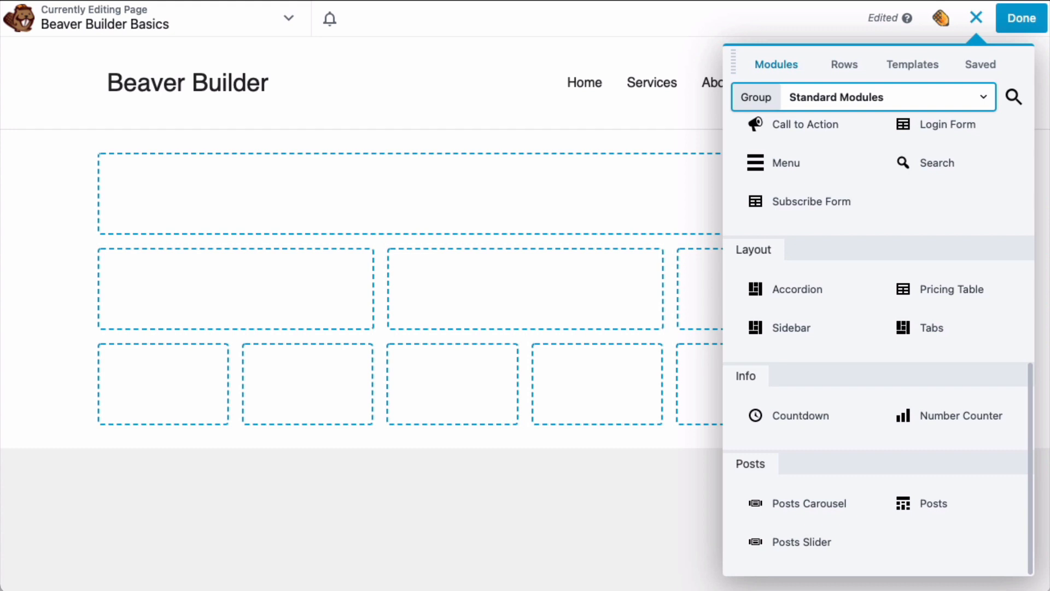
pyautogui.scroll(6, 875, 345)
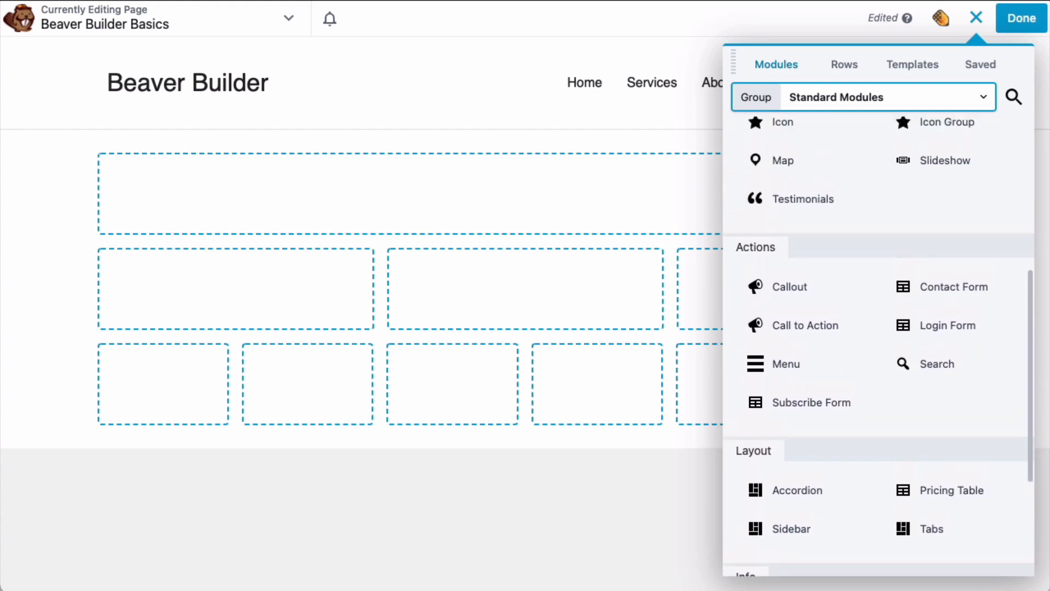
pyautogui.scroll(3, 875, 344)
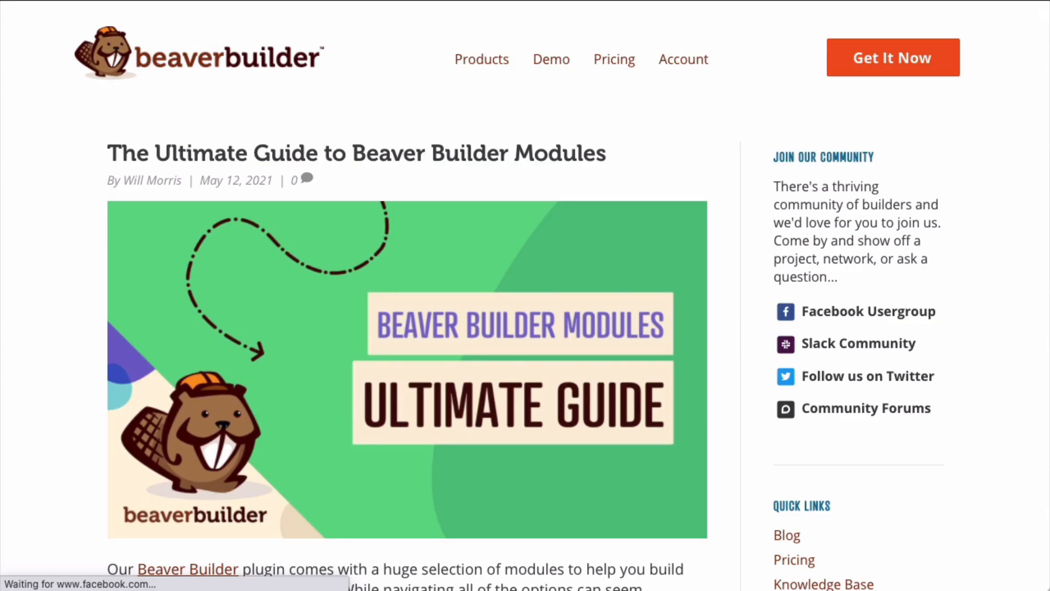
# Step: Read the introduction of the article "The Ultimate Guide to Beaver Builder Modules" up to the Basic Modules section
pyautogui.scroll(-5, 562, 295)
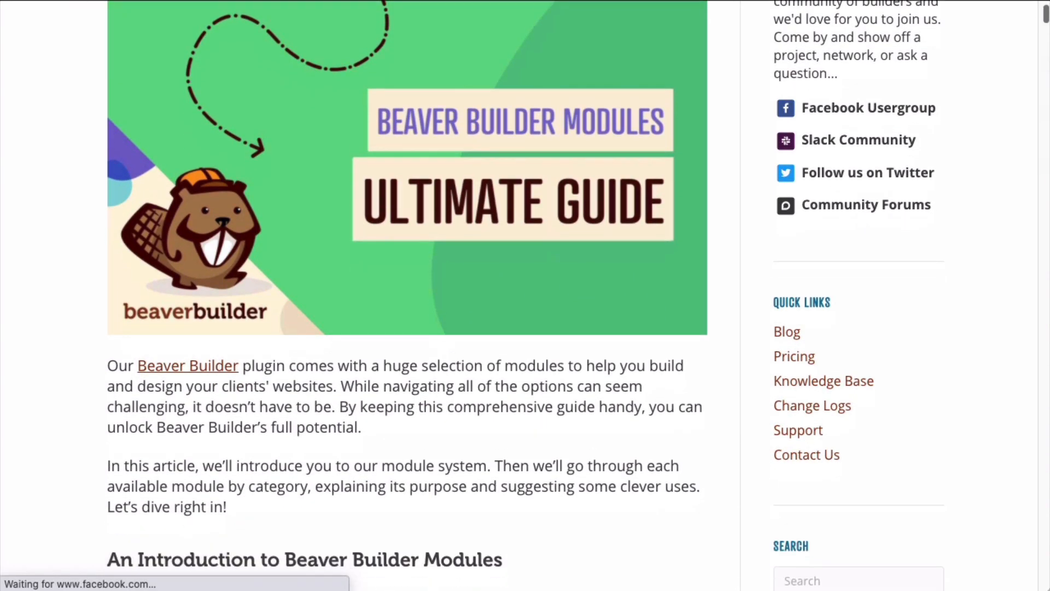
pyautogui.scroll(-3, 407, 295)
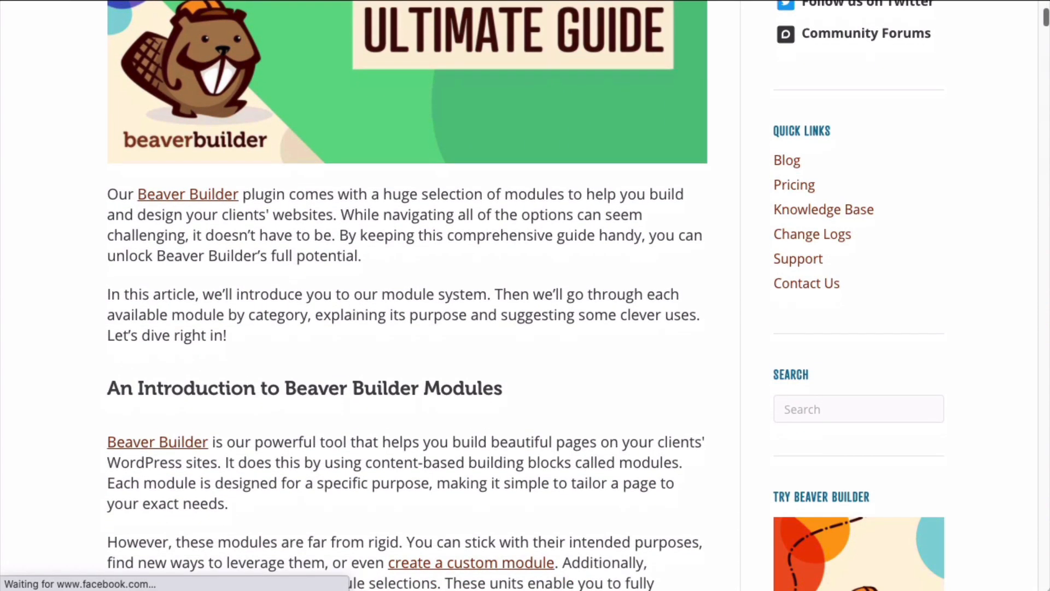
pyautogui.scroll(-3, 407, 296)
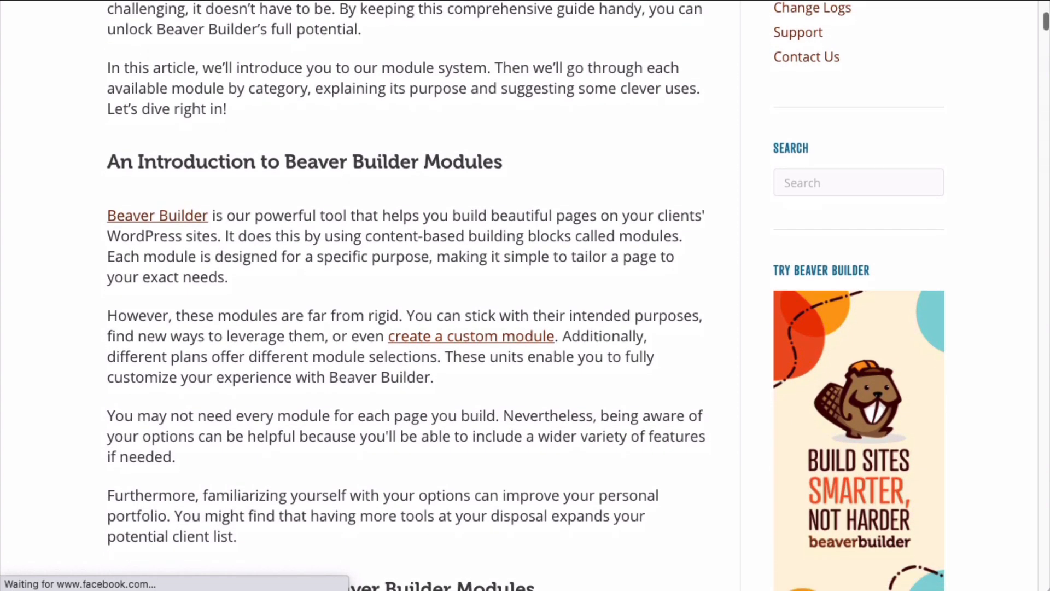
pyautogui.scroll(-4, 407, 296)
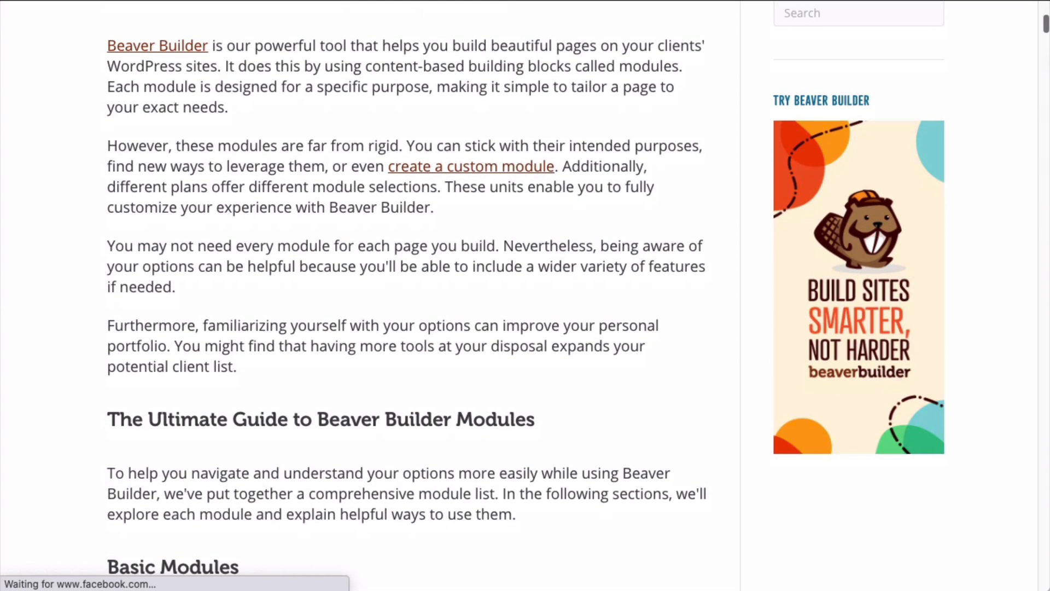
pyautogui.scroll(-3, 407, 296)
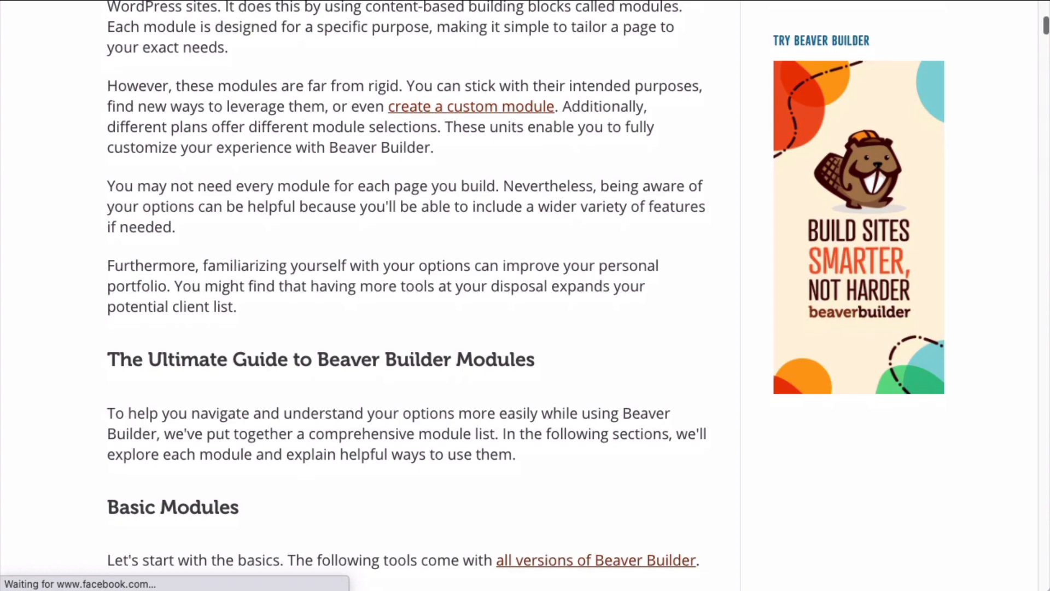
pyautogui.scroll(-4, 407, 295)
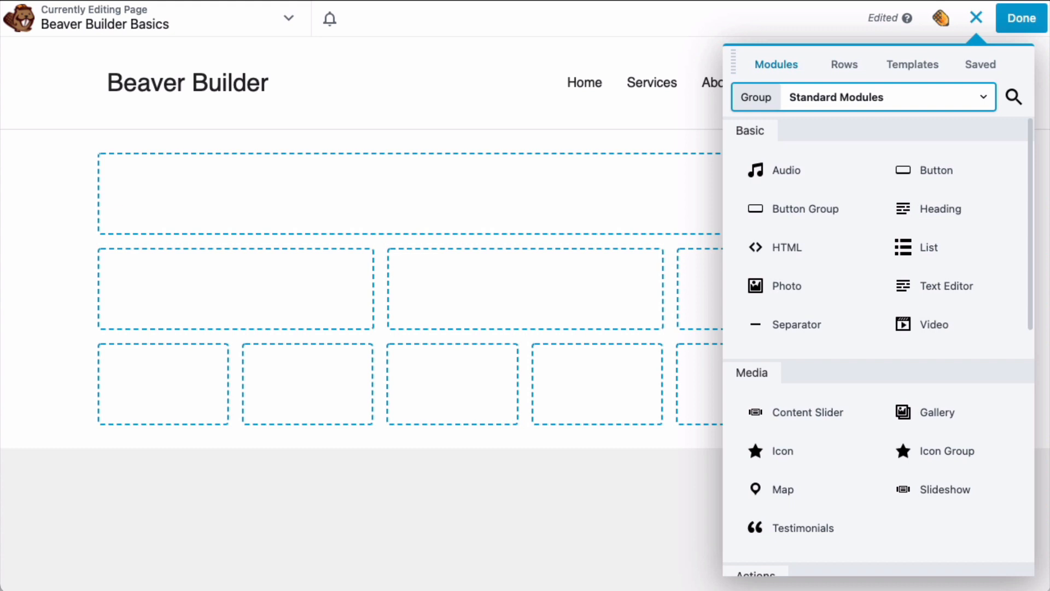
# Step: Browse the rest of the Standard Modules and switch the module group to WordPress Widgets
pyautogui.scroll(-5, 878, 346)
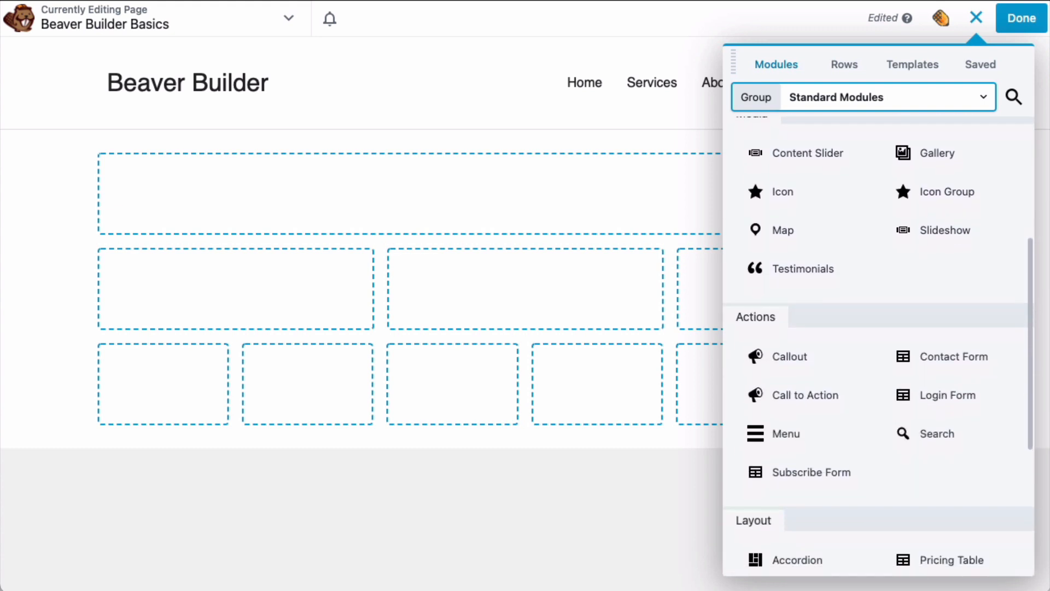
pyautogui.scroll(-4, 878, 347)
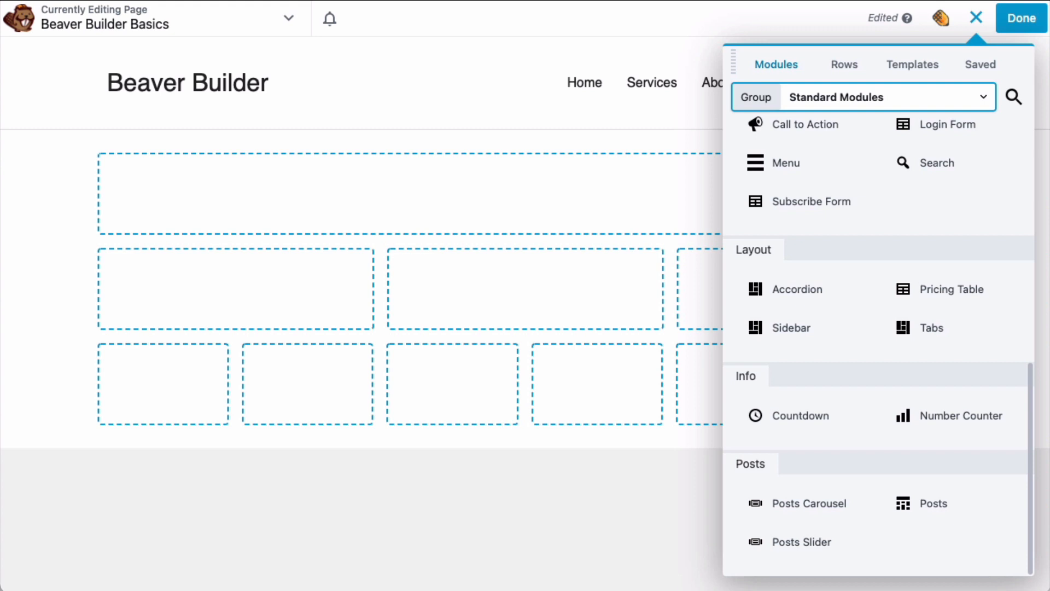
pyautogui.click(886, 97)
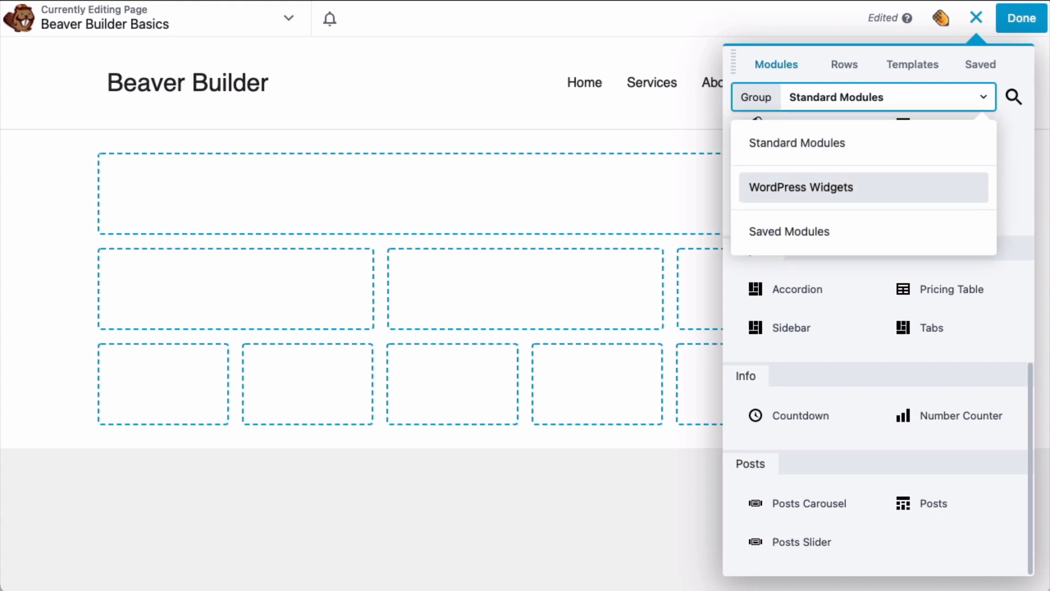
pyautogui.click(801, 187)
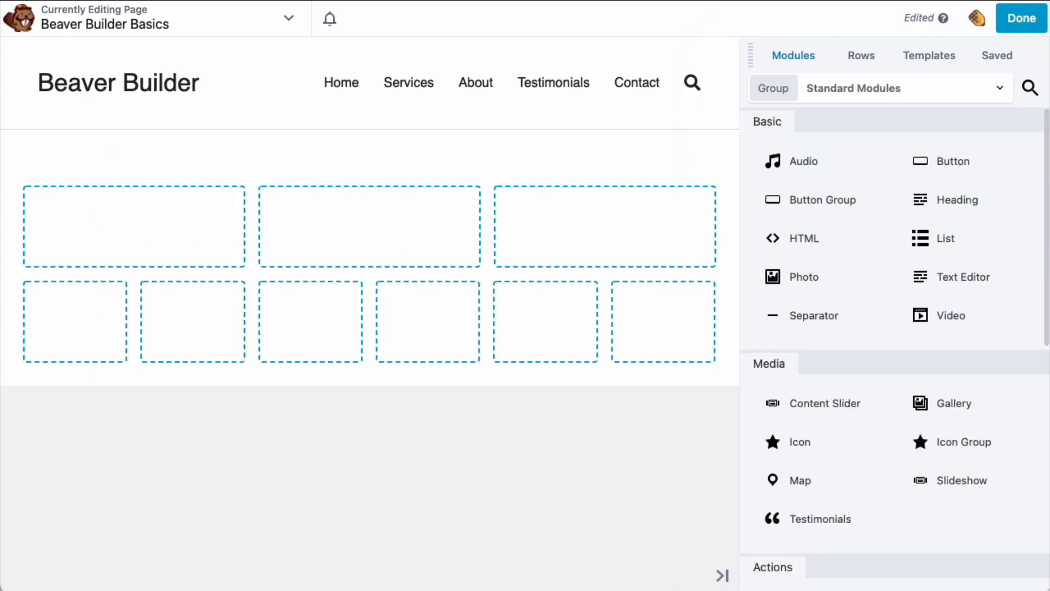
# Step: Add a Heading module to the empty area above the three columns, reading "Beaver Builder Basics", and keep its HTML Tag at h2
pyautogui.moveTo(958, 200); pyautogui.dragTo(600, 234)
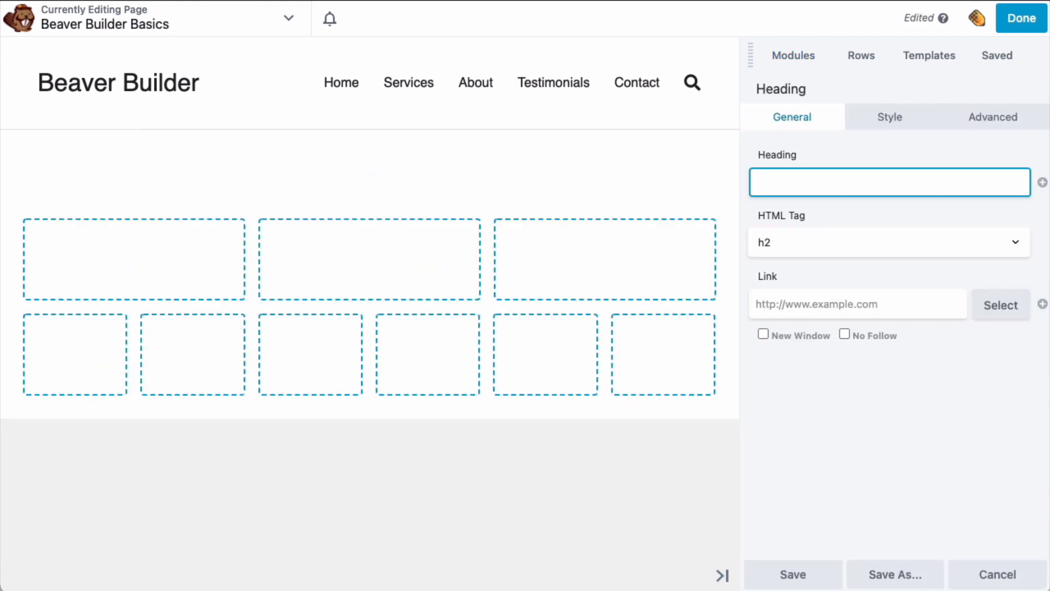
pyautogui.write('Beaver Builder Basics')
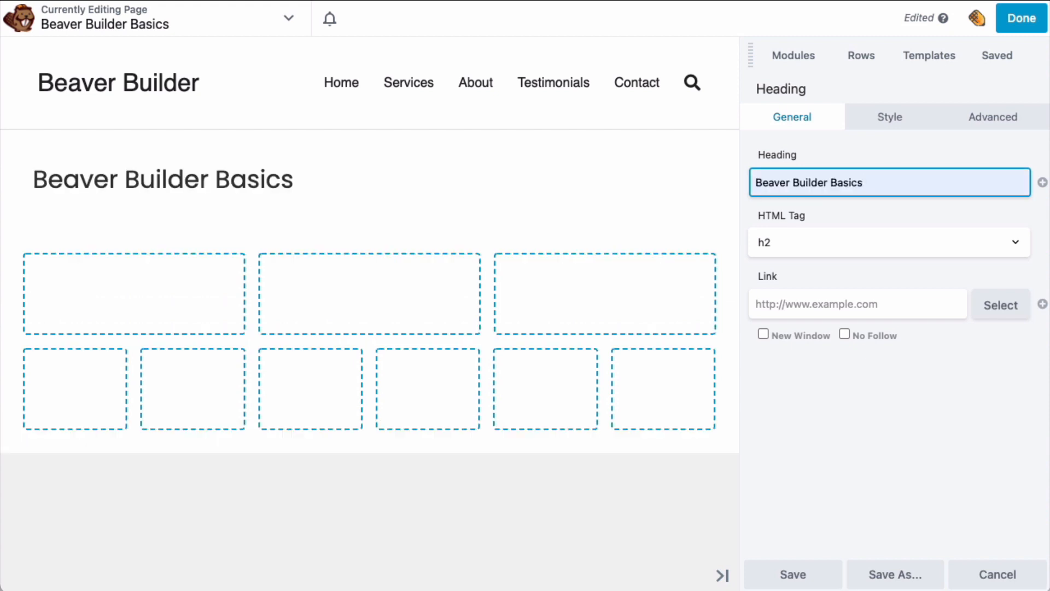
pyautogui.click(889, 243)
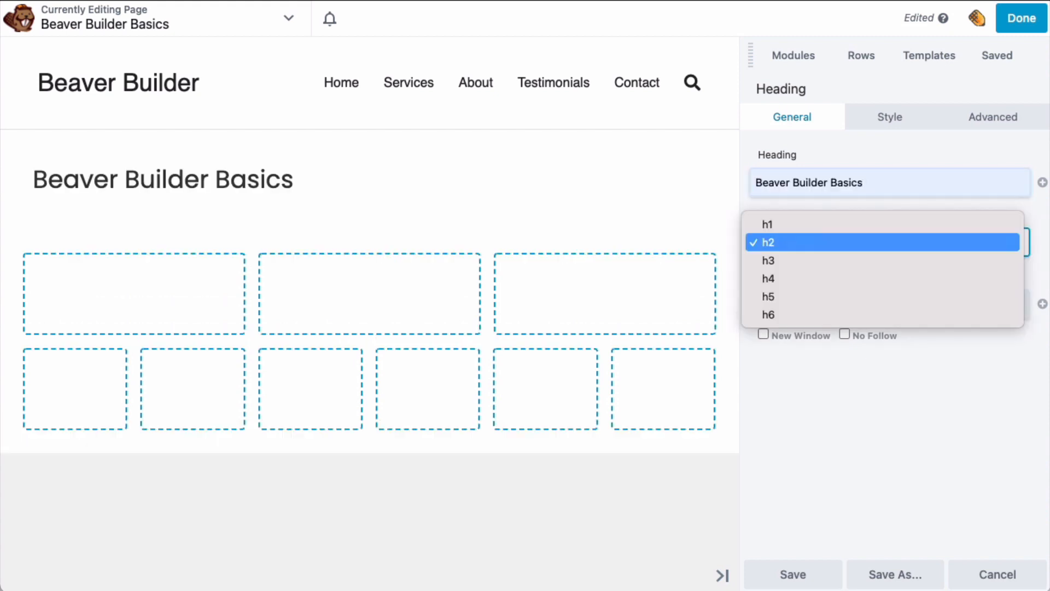
pyautogui.click(883, 242)
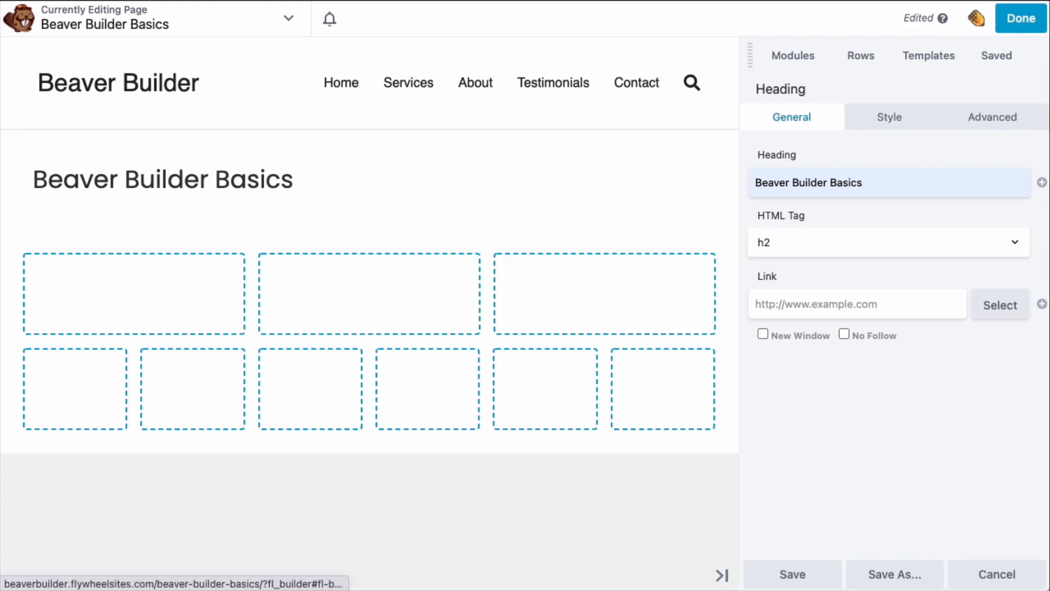
# Step: Center-align the "Beaver Builder Basics" heading through its font typography settings
pyautogui.click(889, 117)
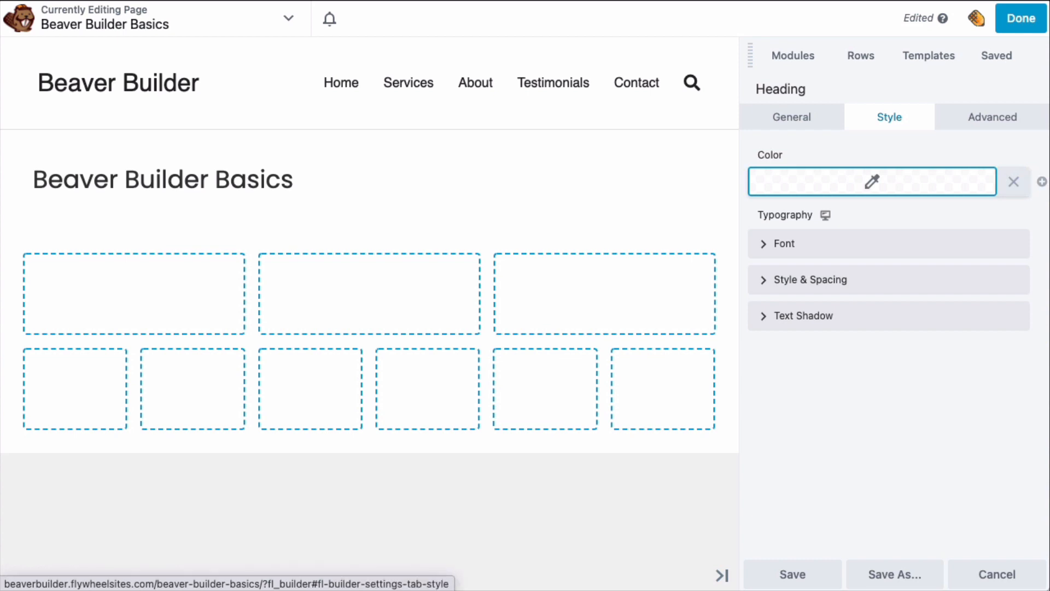
pyautogui.click(889, 243)
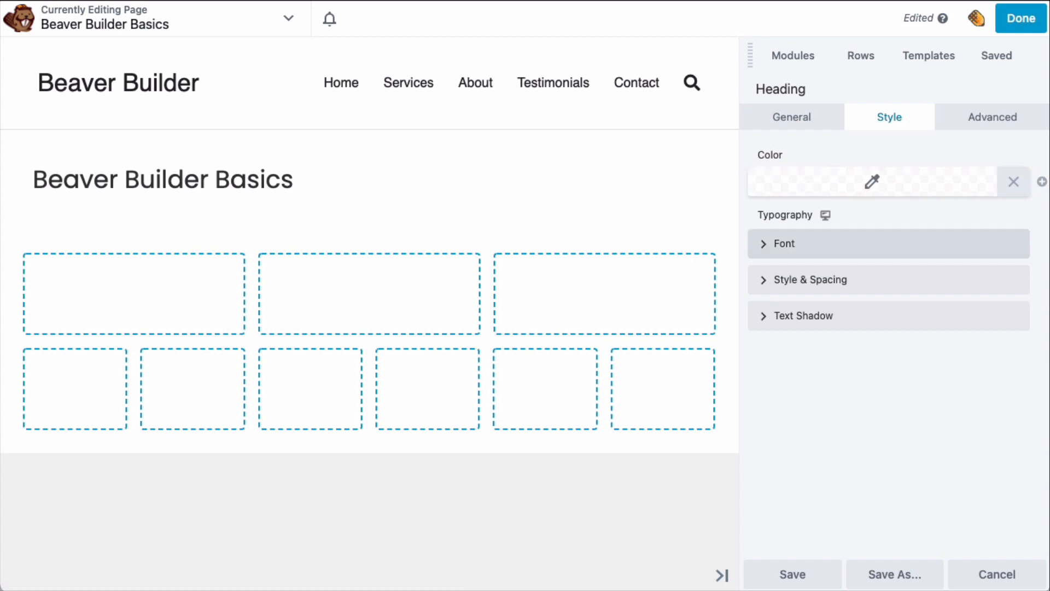
pyautogui.click(985, 352)
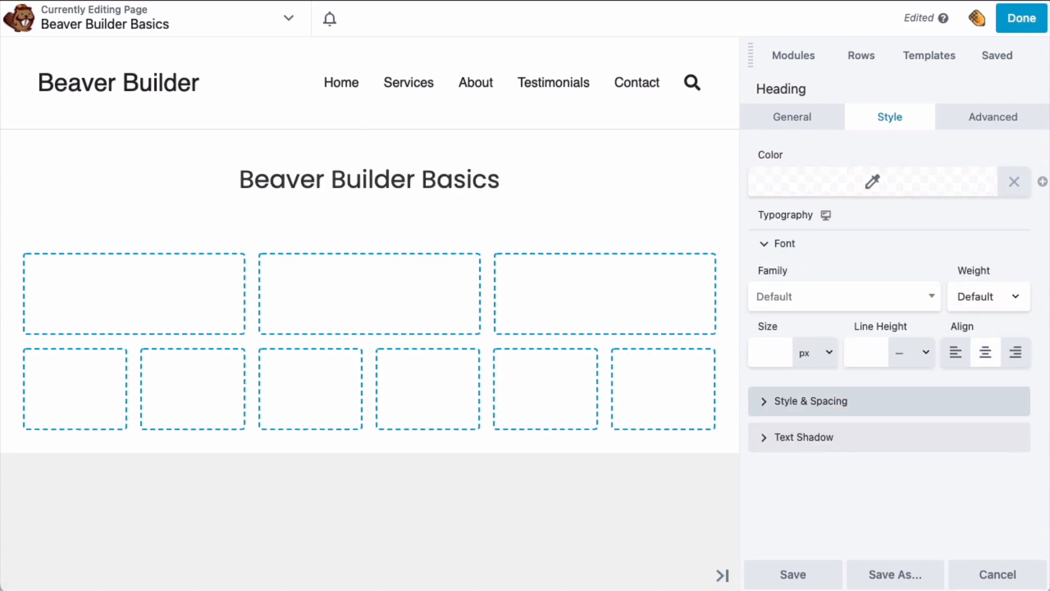
# Step: Examine the heading's Style & Spacing and Text Shadow options, plus its advanced margin, visibility, animation and HTML element settings
pyautogui.click(889, 401)
pyautogui.scroll(-1, 889, 401)
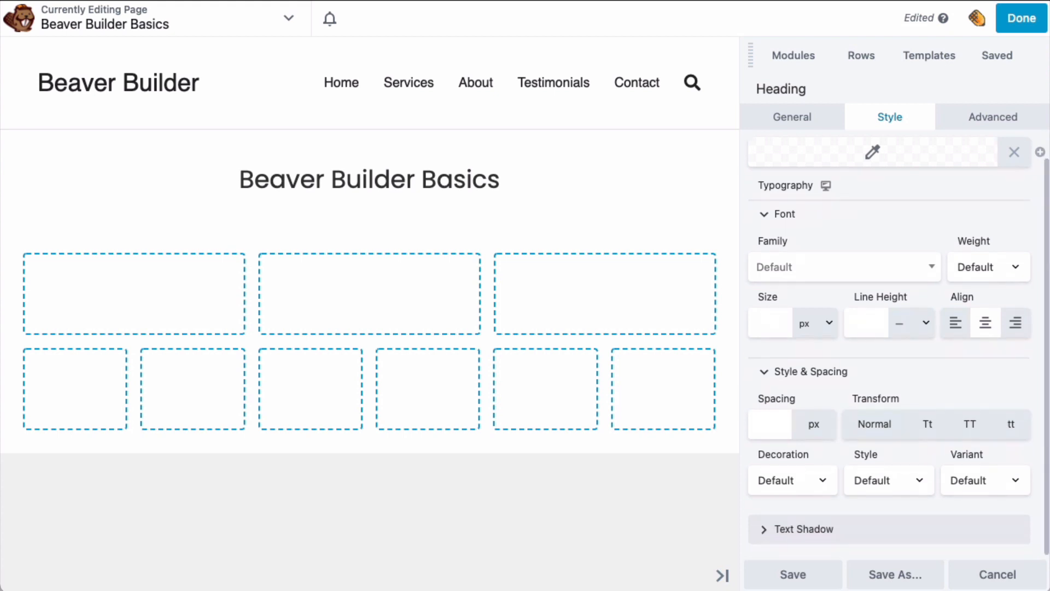
pyautogui.click(804, 529)
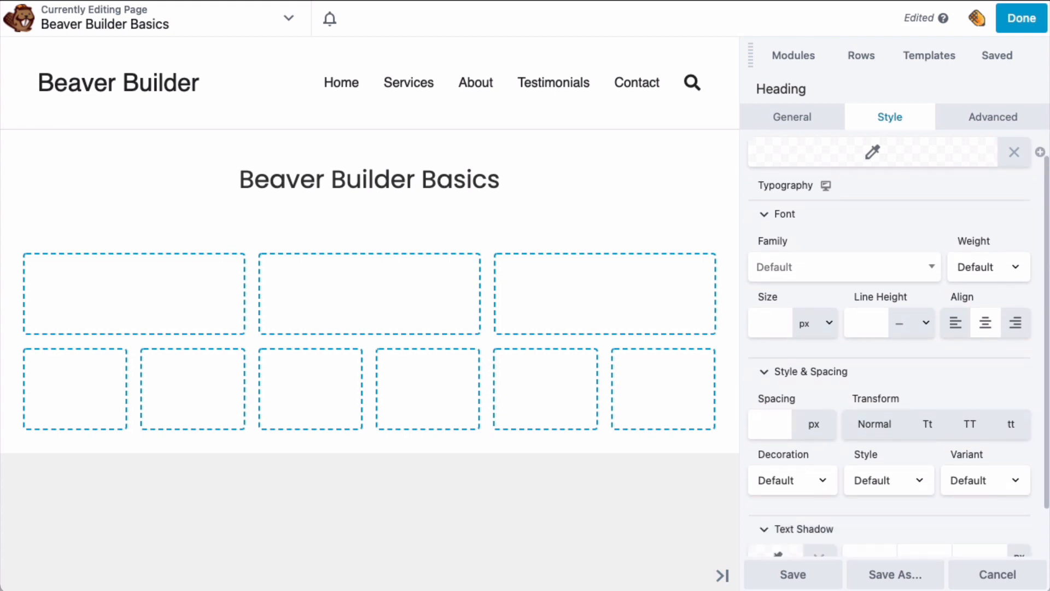
pyautogui.scroll(-1, 889, 344)
pyautogui.click(993, 117)
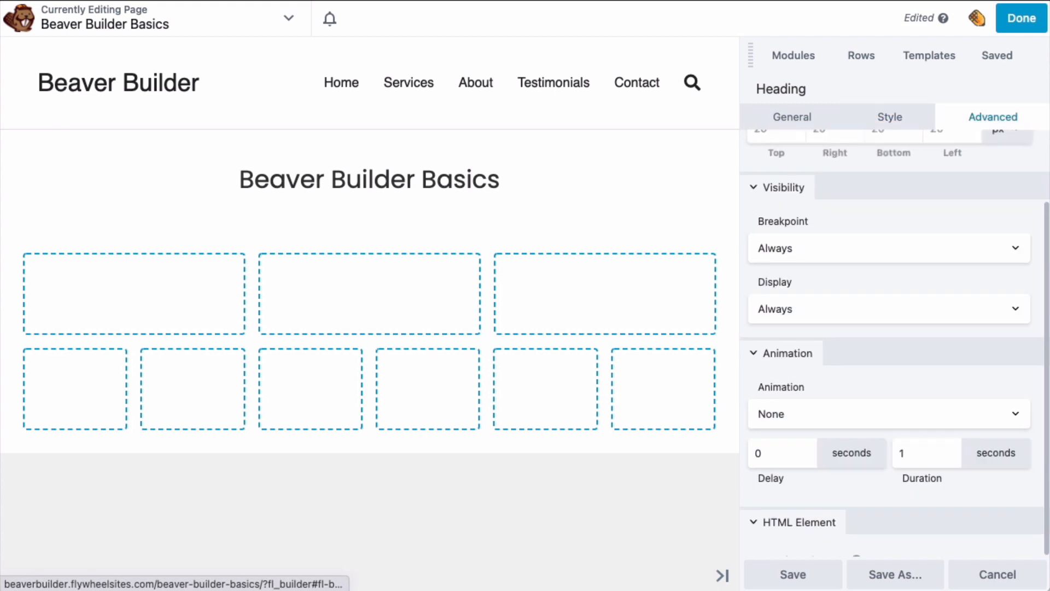
pyautogui.scroll(2, 889, 344)
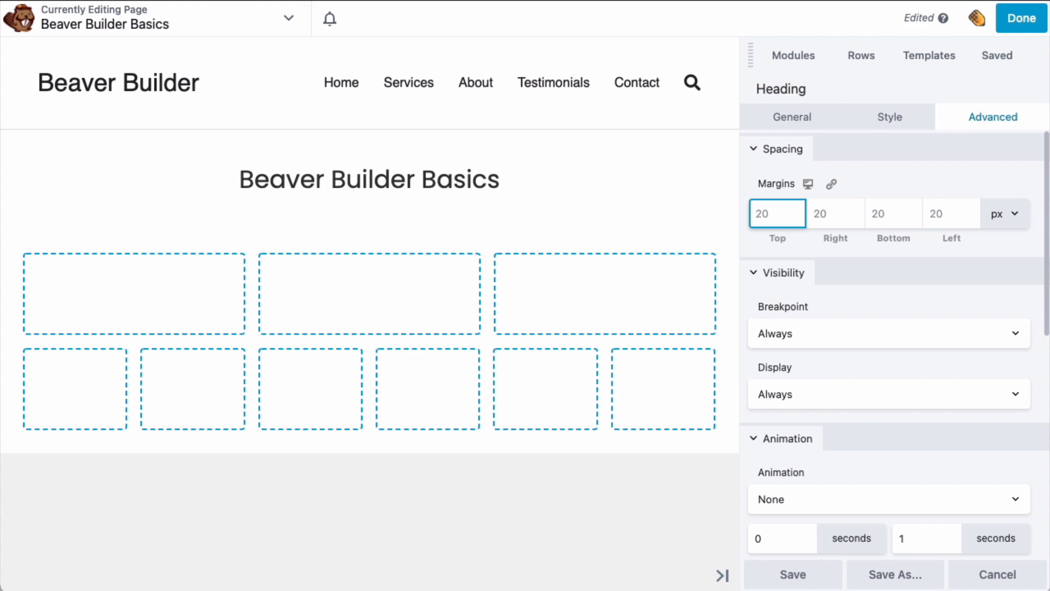
pyautogui.scroll(-3, 895, 343)
pyautogui.scroll(-10, 894, 343)
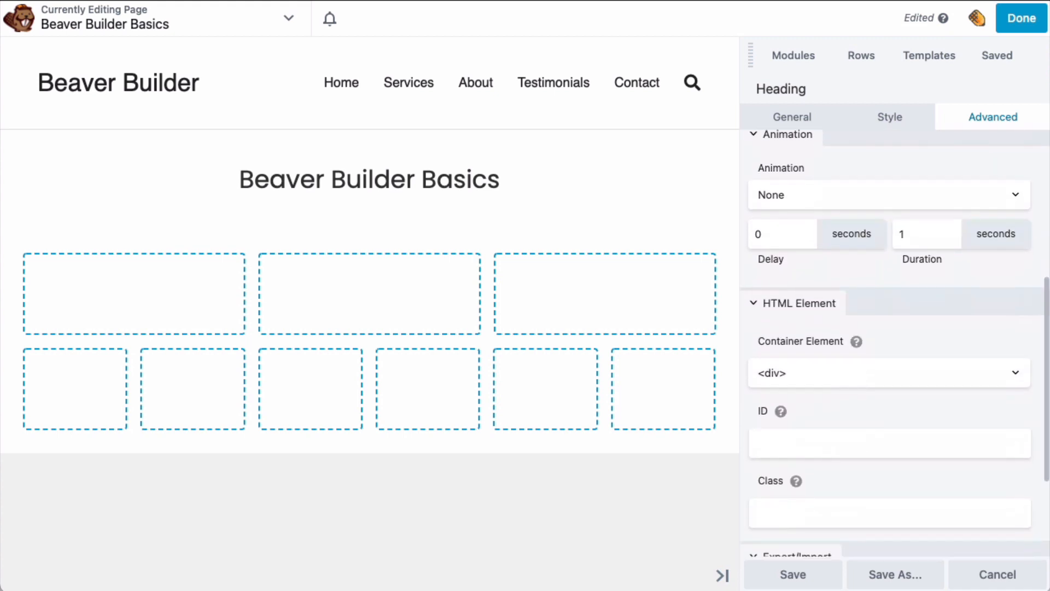
pyautogui.scroll(-1, 894, 344)
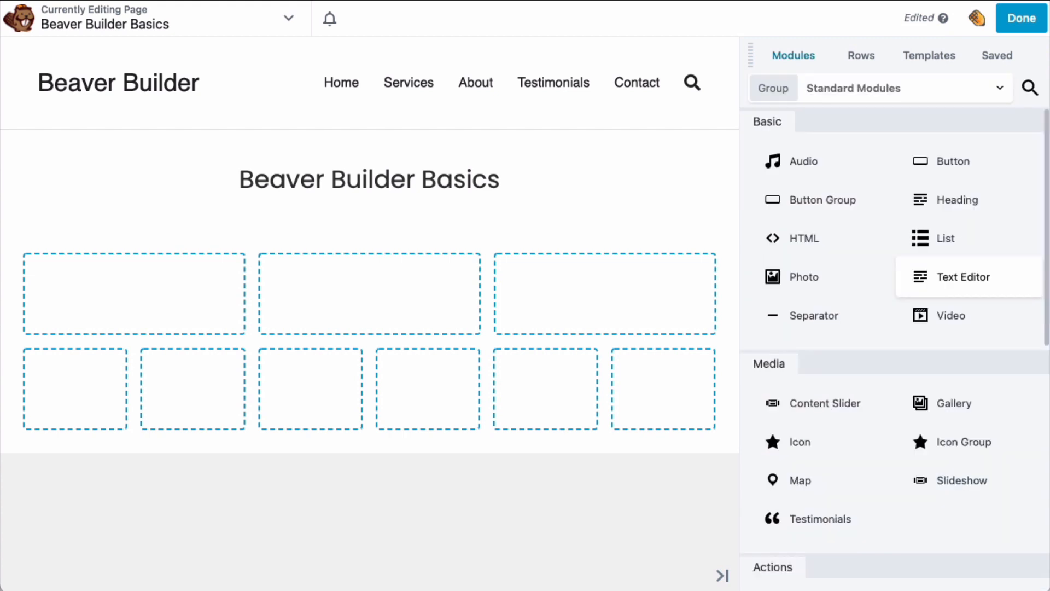
# Step: Add a Text Editor module below the heading, reading "How to get started using Beaver Builder today!", and center-align its text
pyautogui.scroll(-1, 969, 276)
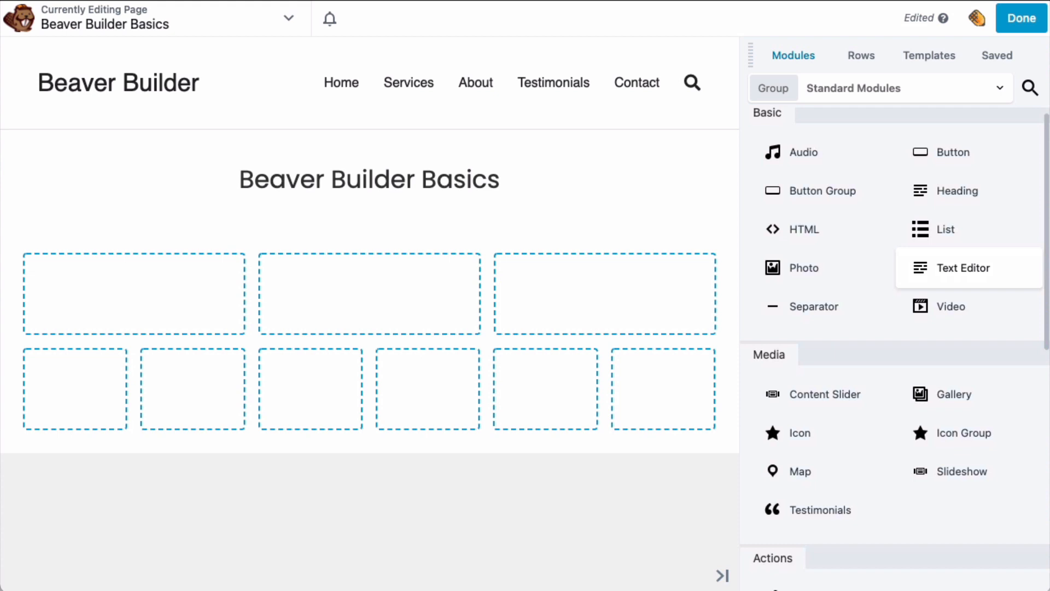
pyautogui.moveTo(964, 267); pyautogui.dragTo(443, 284)
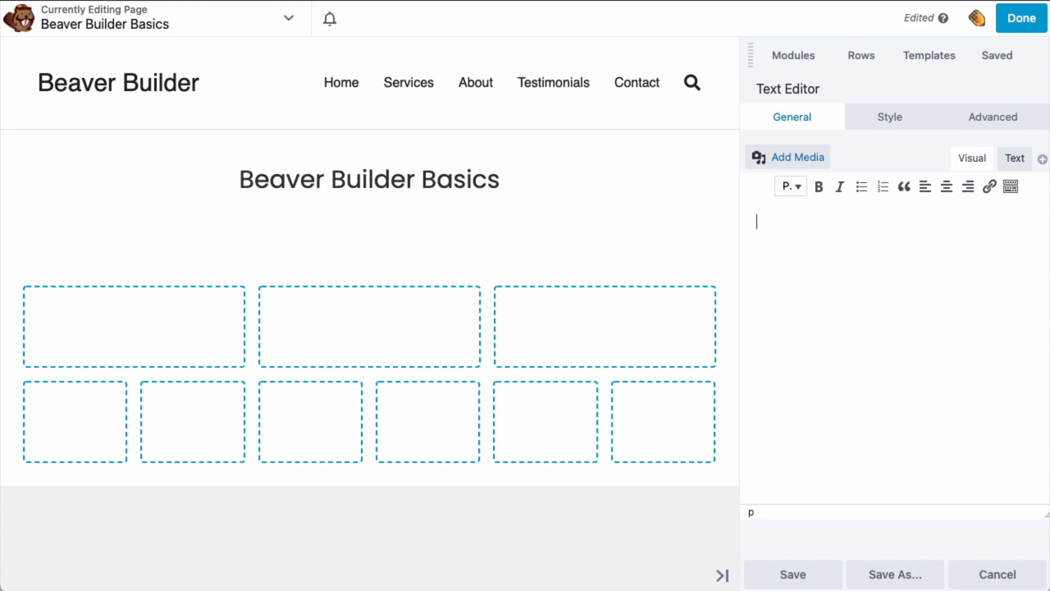
pyautogui.click(889, 117)
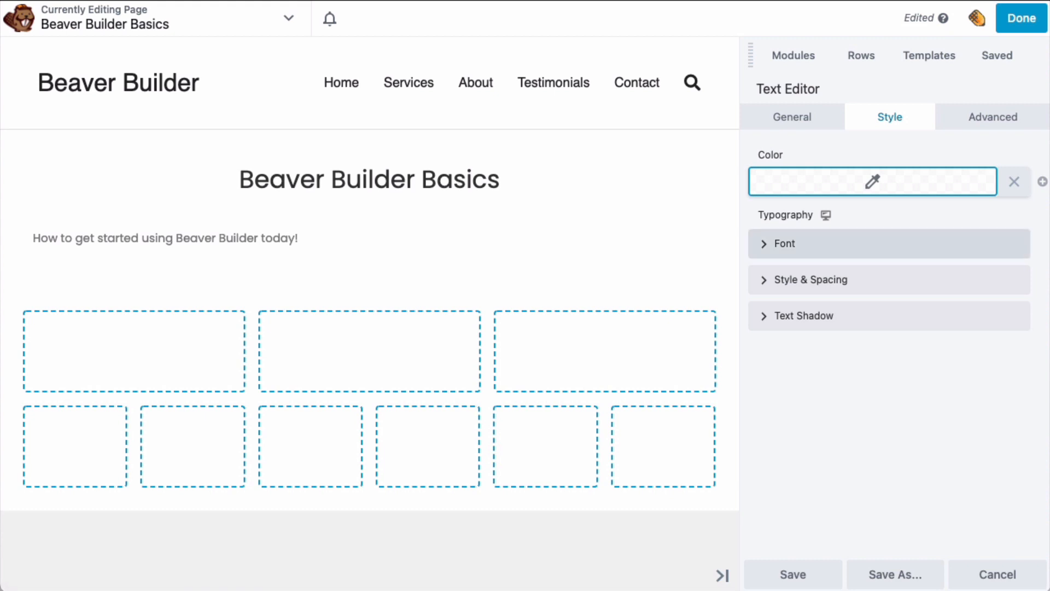
pyautogui.click(784, 244)
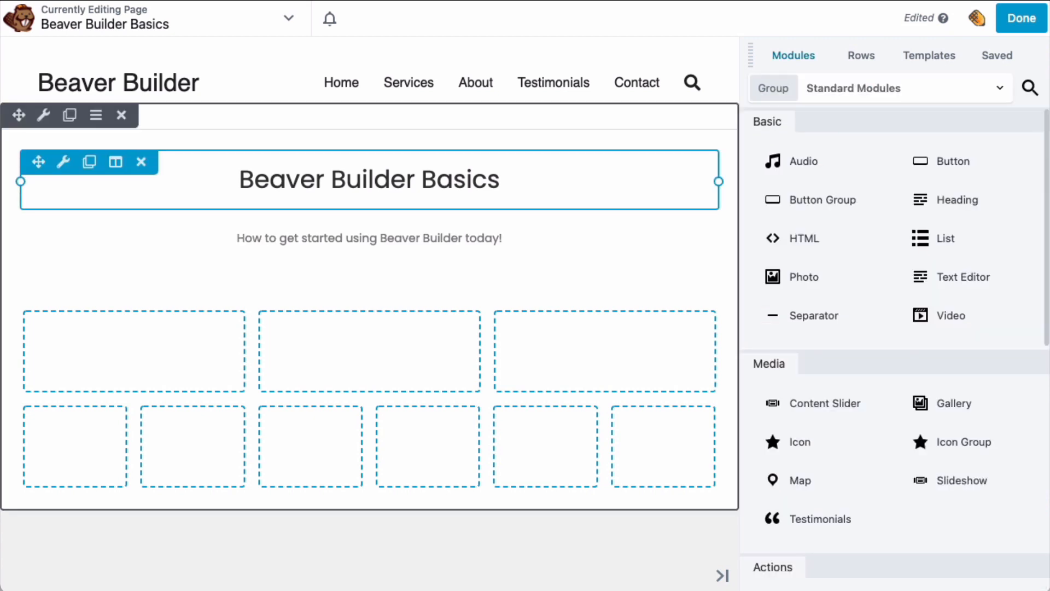
# Step: Browse the Media, Actions and Layout modules, and review the Ultimate Addons for Beaver Builder website down to "Why People love Ultimate Addons?"
pyautogui.scroll(-6, 895, 349)
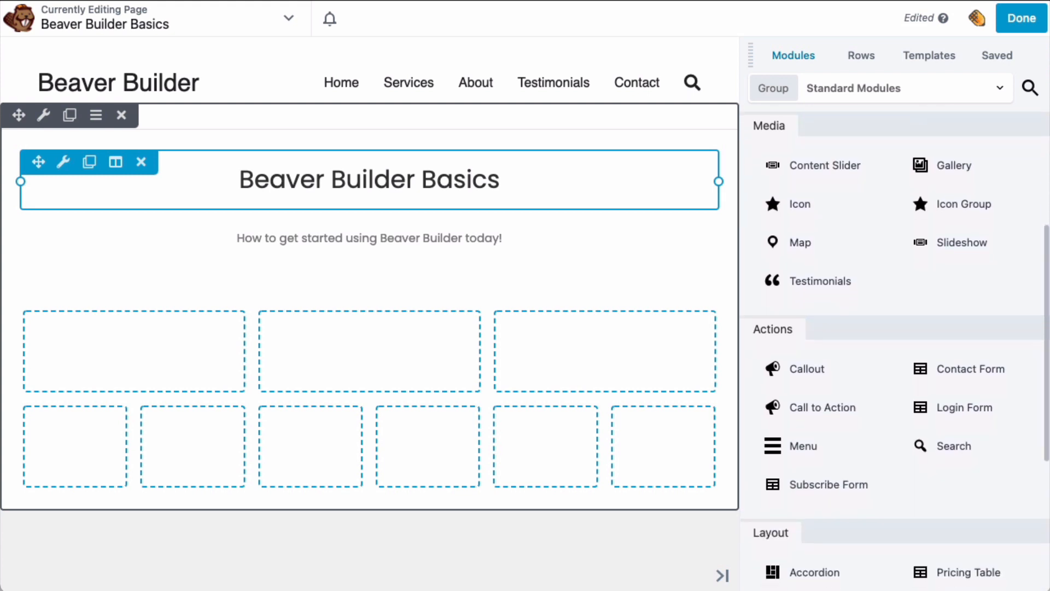
pyautogui.scroll(-4, 895, 349)
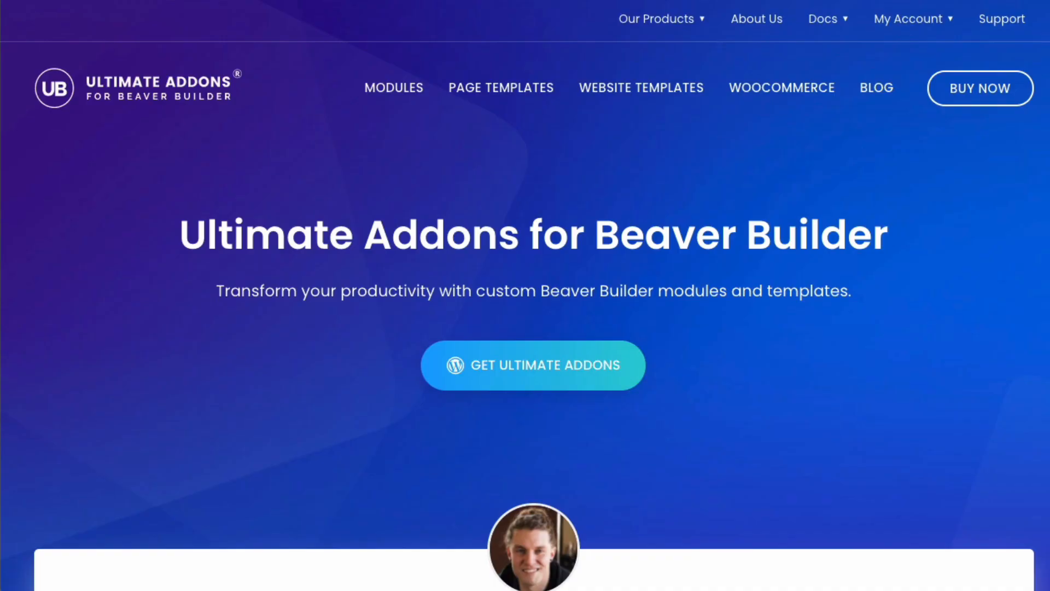
pyautogui.scroll(-5, 525, 295)
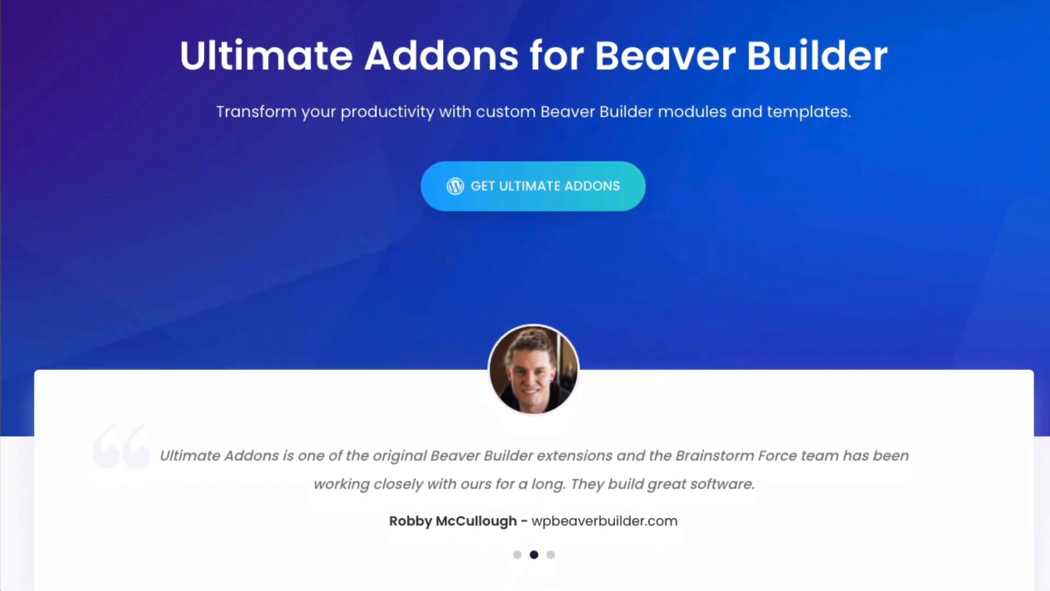
pyautogui.scroll(-7, 525, 295)
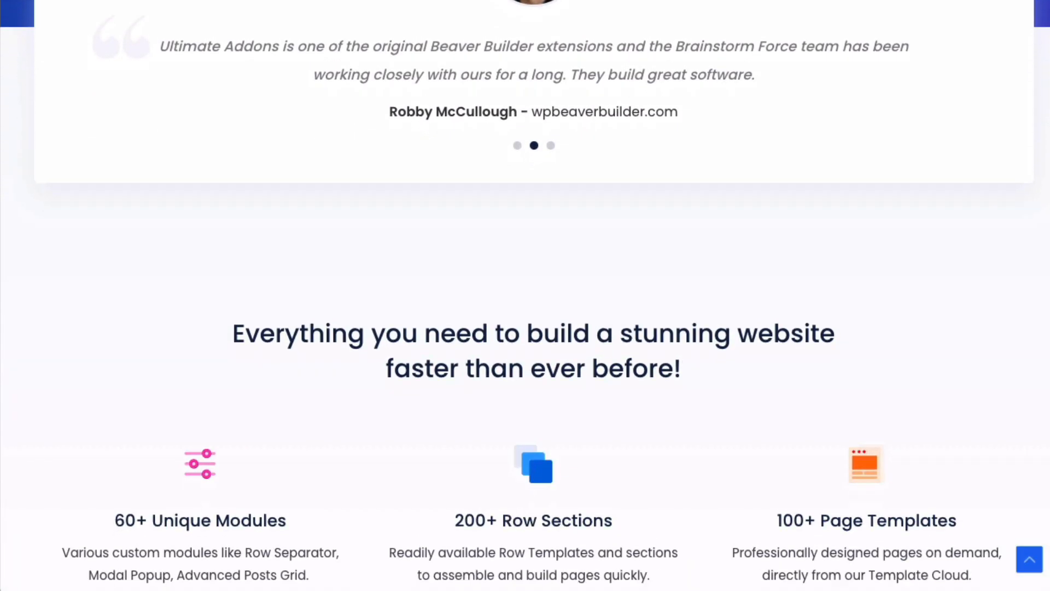
pyautogui.scroll(-8, 525, 295)
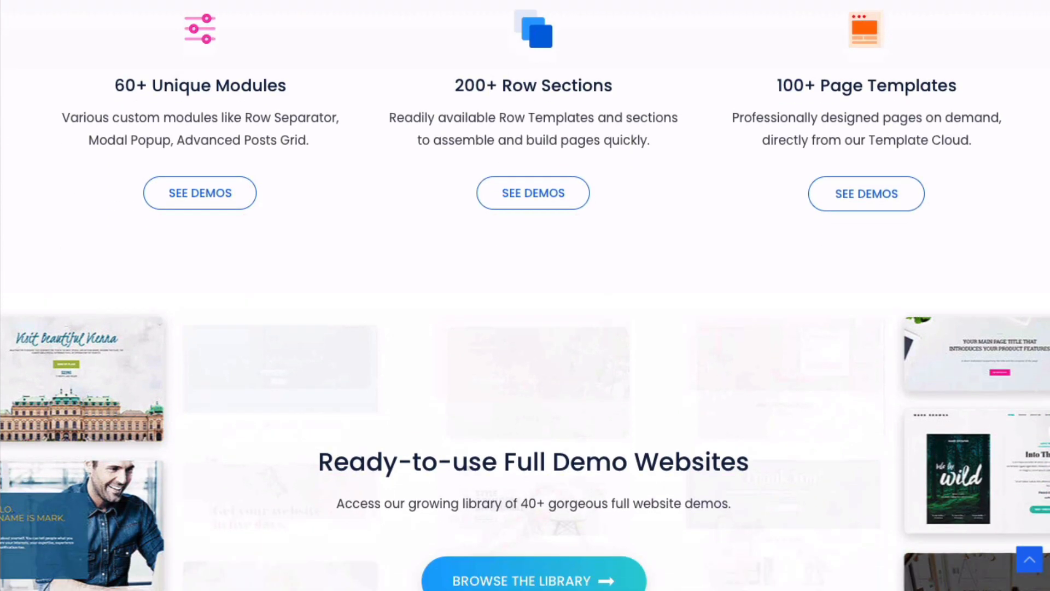
pyautogui.scroll(-9, 526, 296)
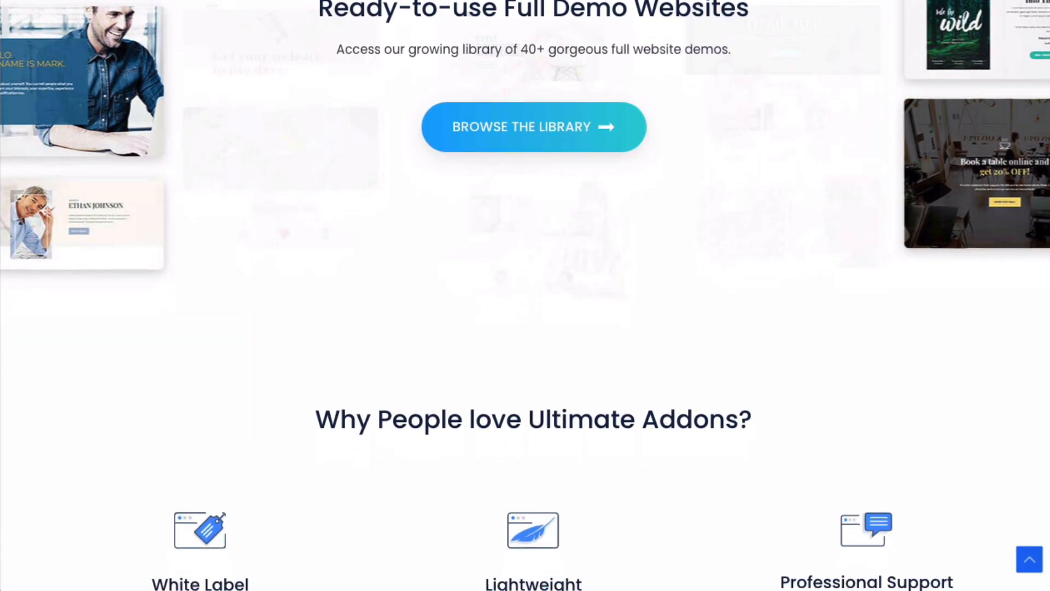
pyautogui.scroll(-4, 525, 295)
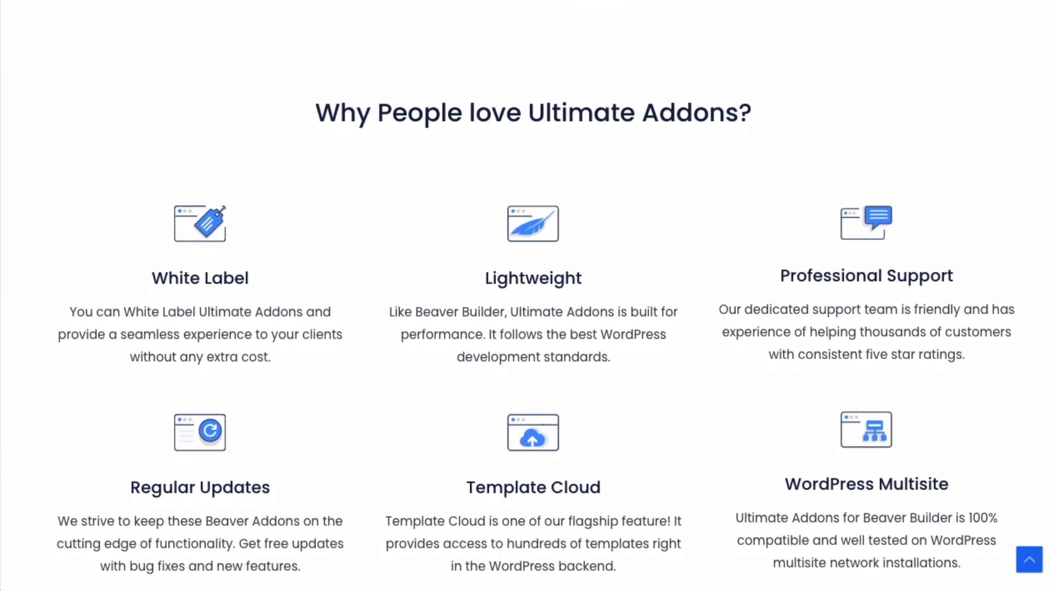